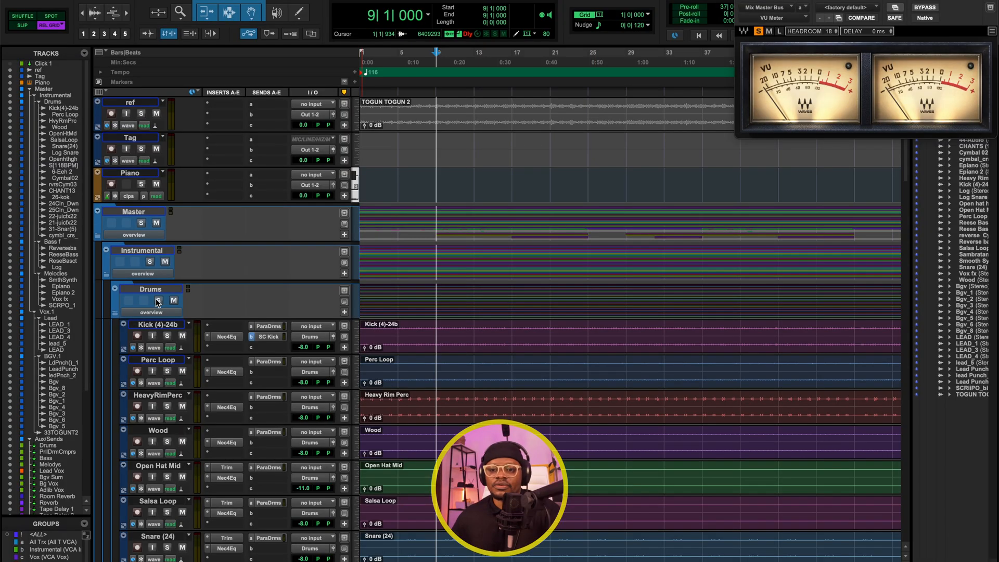
Solo the Drums folder and play the drum mix from bar 9.
scroll(391, 299, "down", 3)
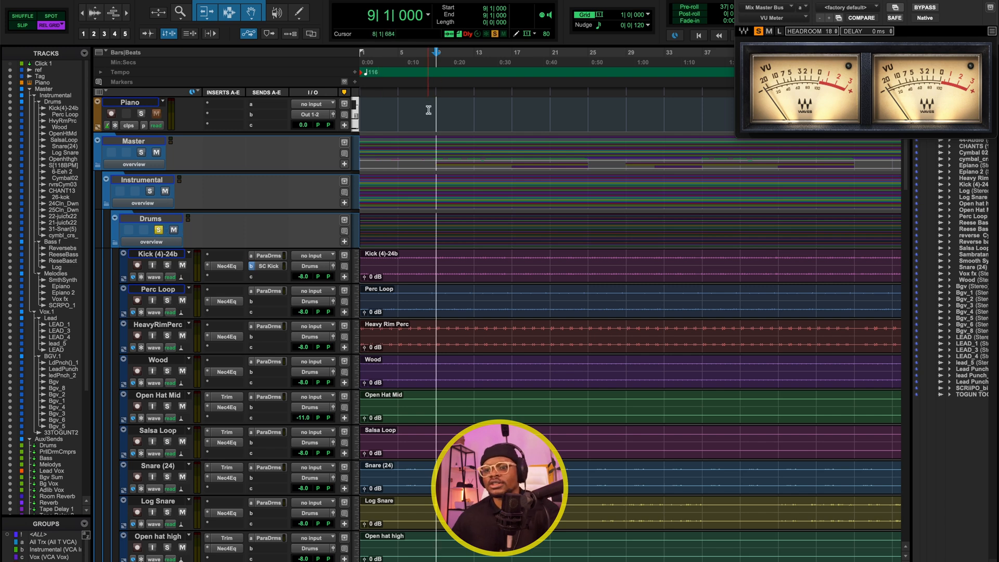
key("space")
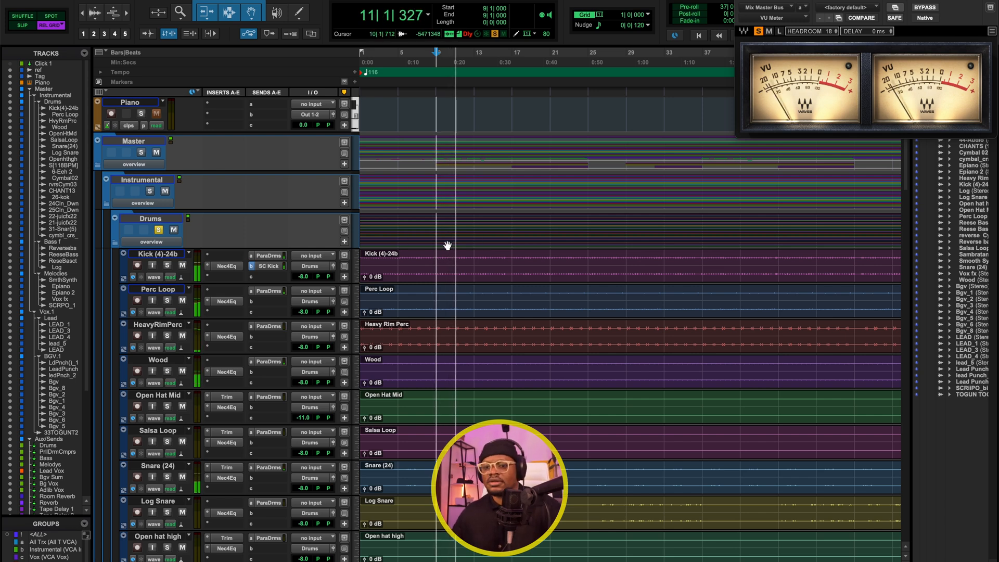
key("space")
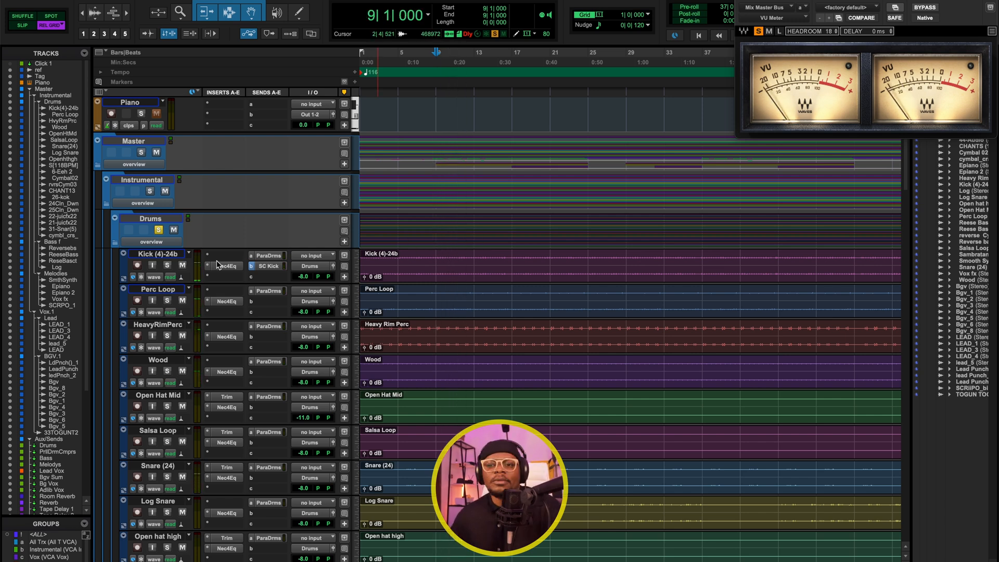
Inspect the highpass band of the Nectar 4 Equalizer on the Kick (4)-24b track and close the plug-in.
left_click(225, 266)
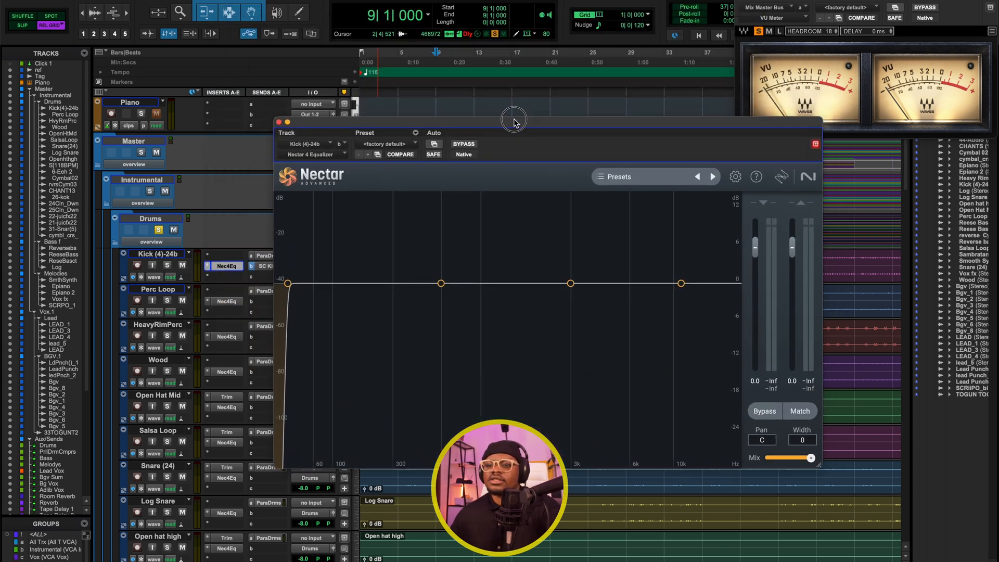
left_click(301, 264)
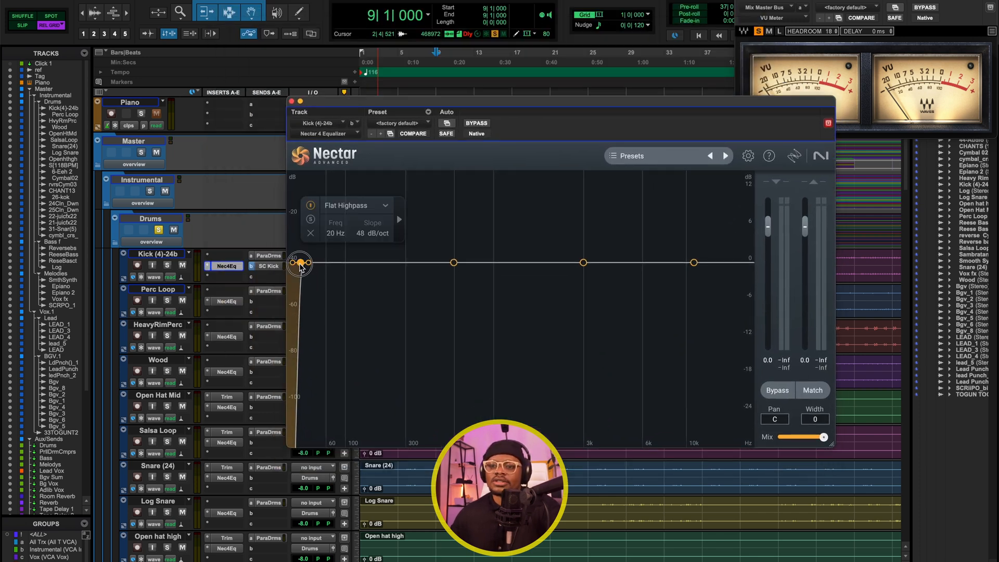
left_click(292, 102)
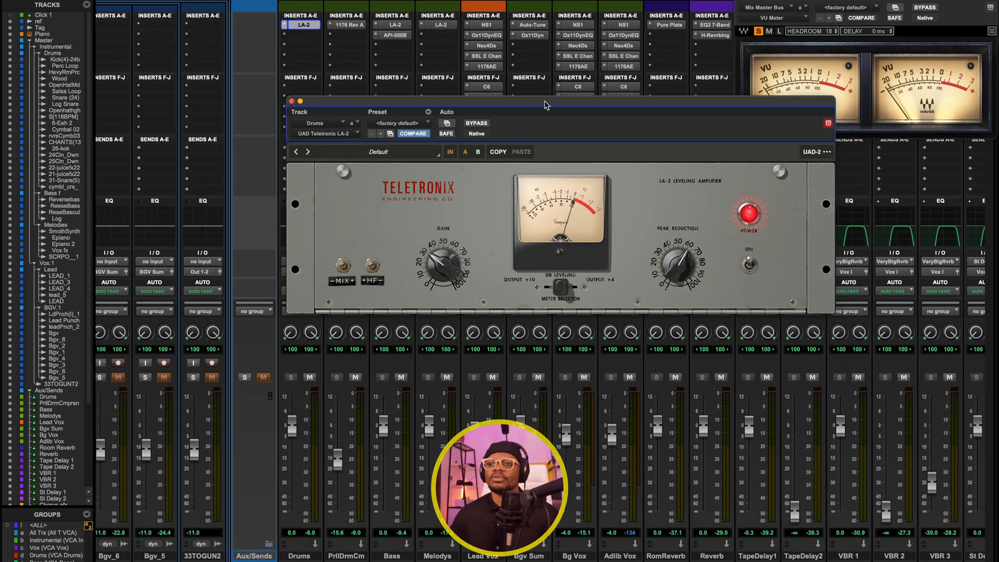
Play the drums with the Teletronix LA-2 on the Drums bus open to check its compression, and close the plug-in.
left_click_drag(538, 102, 520, 125)
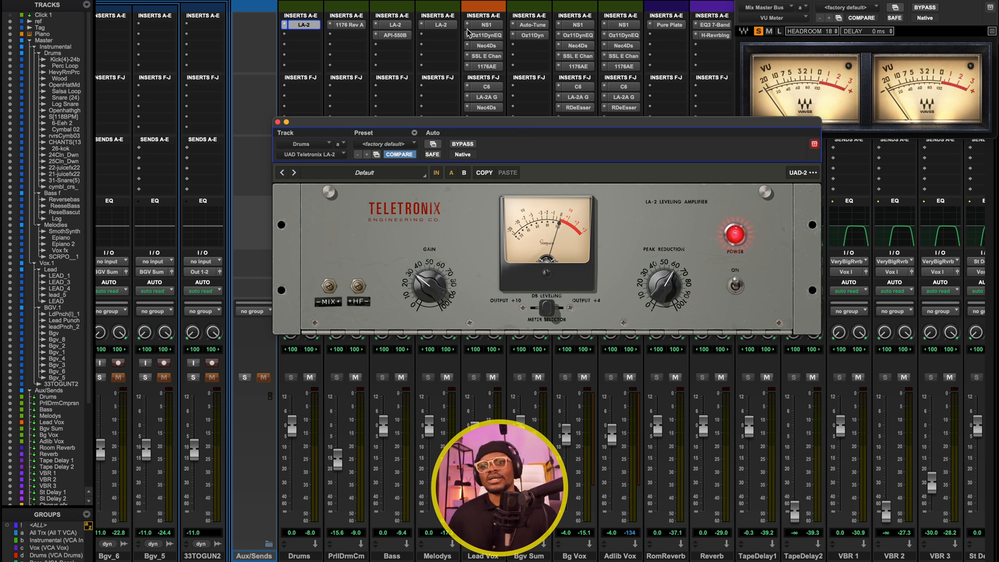
left_click_drag(527, 124, 489, 119)
key("space")
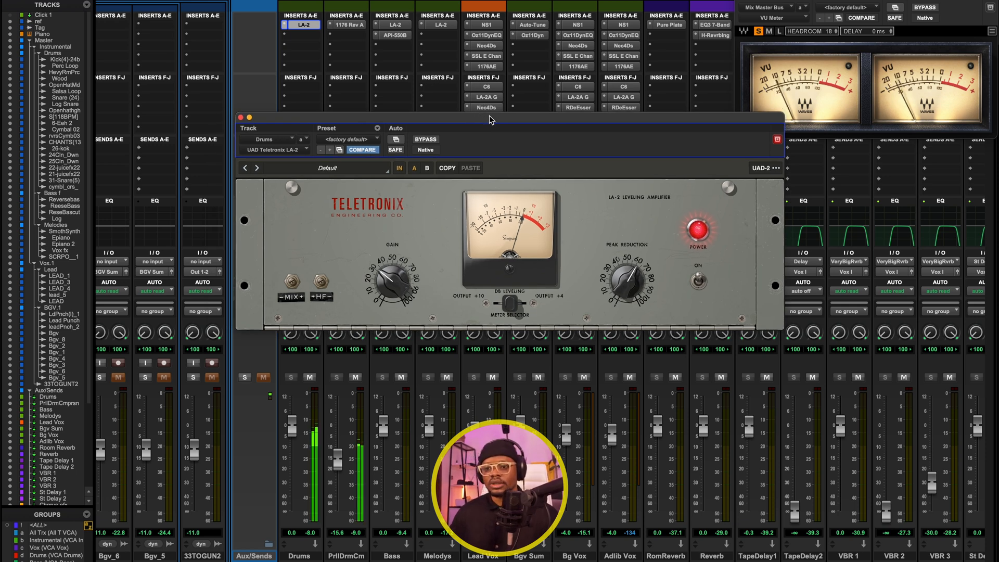
left_click_drag(533, 118, 544, 104)
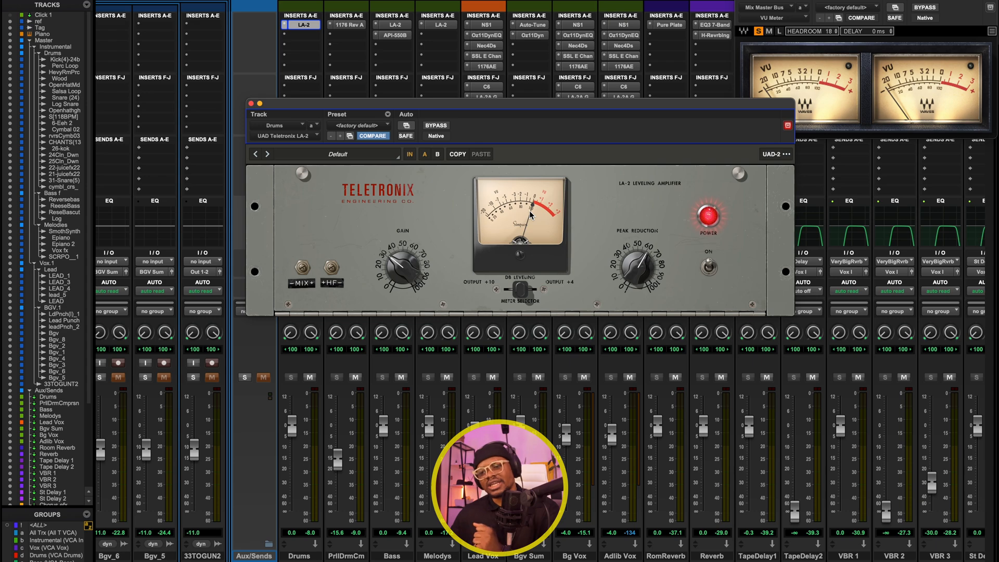
left_click(251, 103)
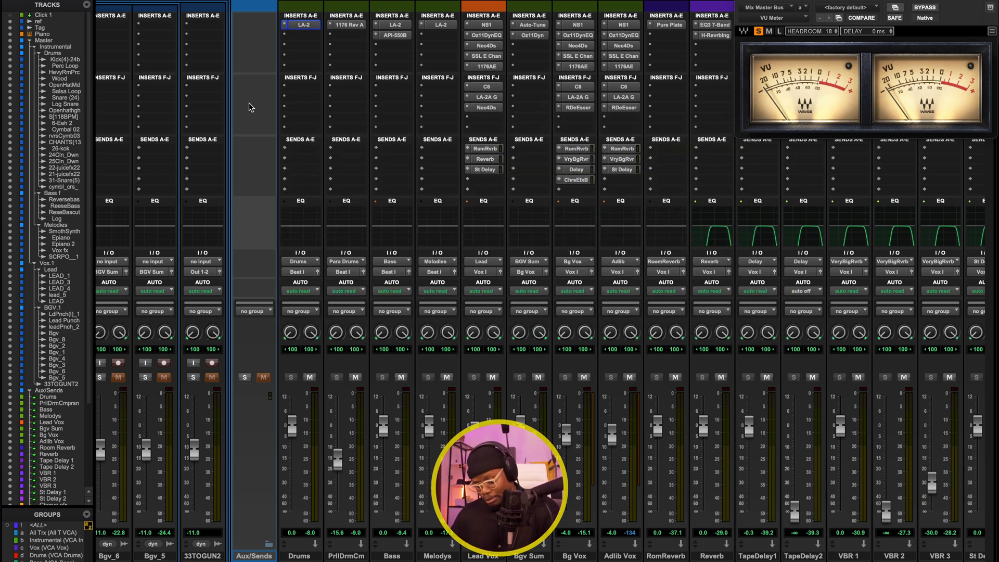
Open the 1176 Rev A compressor on the parallel drum compression bus in the mixer and examine its settings.
key("super+equal")
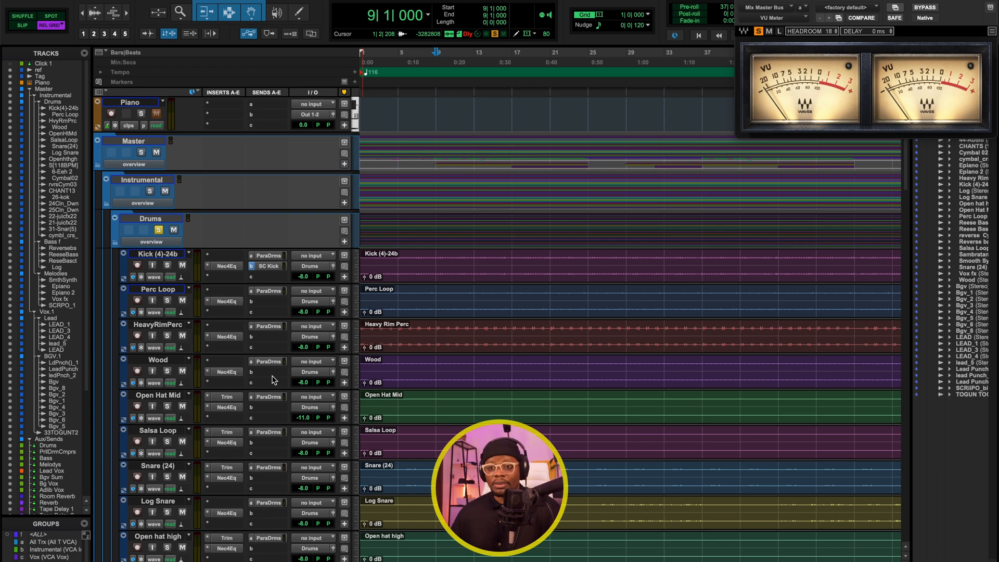
key("super+equal")
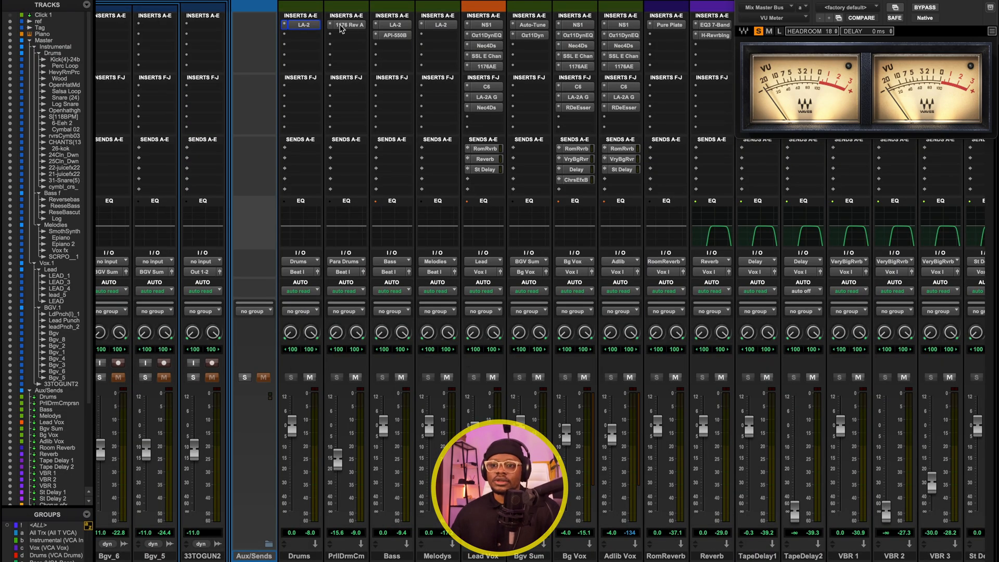
left_click(349, 26)
left_click_drag(554, 113, 537, 194)
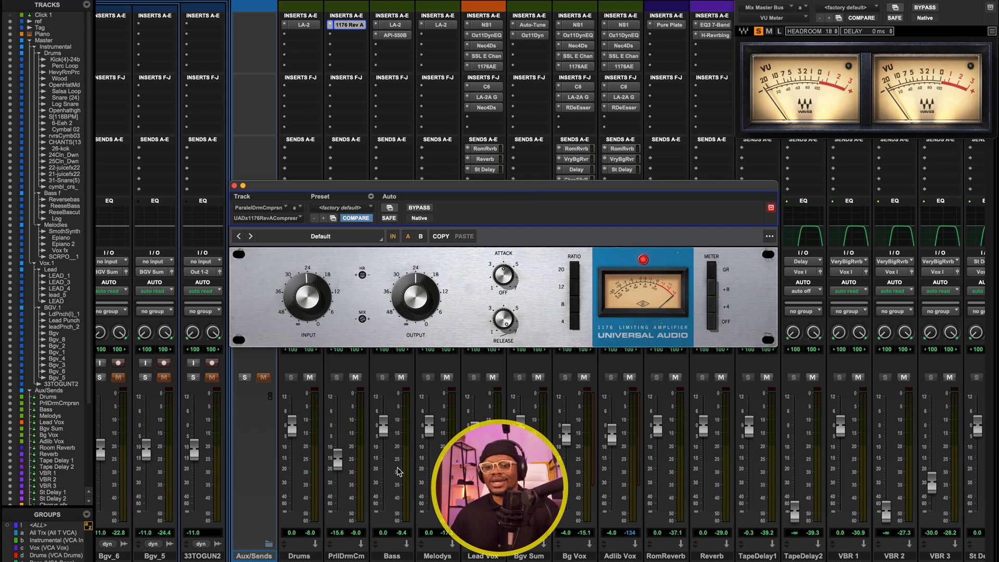
left_click_drag(403, 193, 402, 110)
scroll(499, 332, "left", 4)
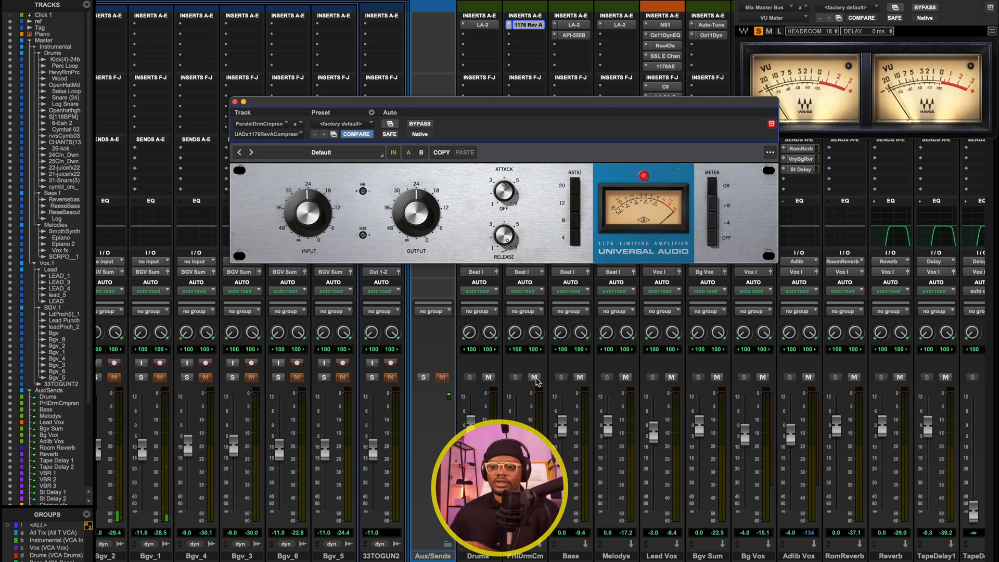
Compare the drums during playback with the parallel compression bus and the Drums bus muted in turn, and return to the edit view.
left_click(535, 378)
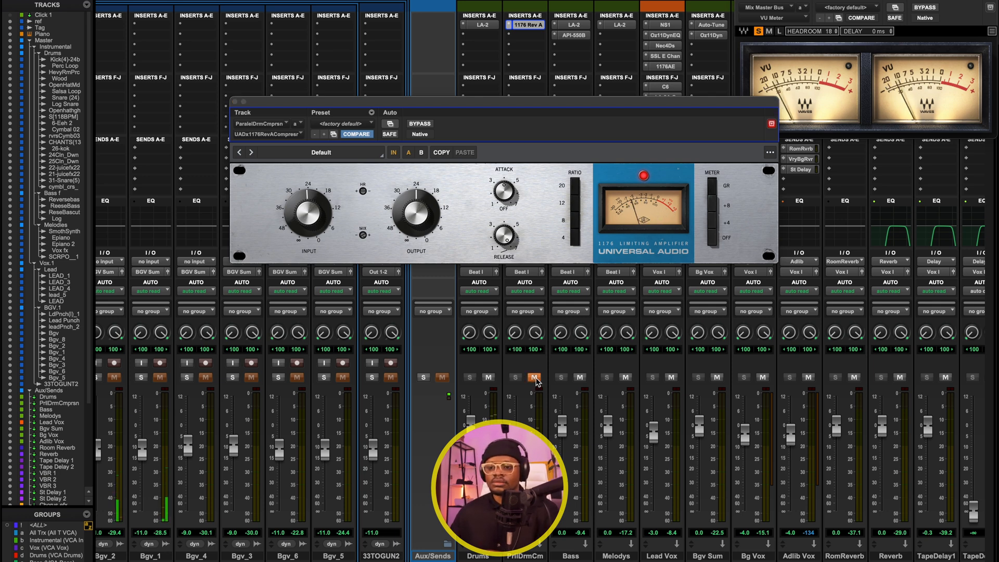
left_click(535, 378)
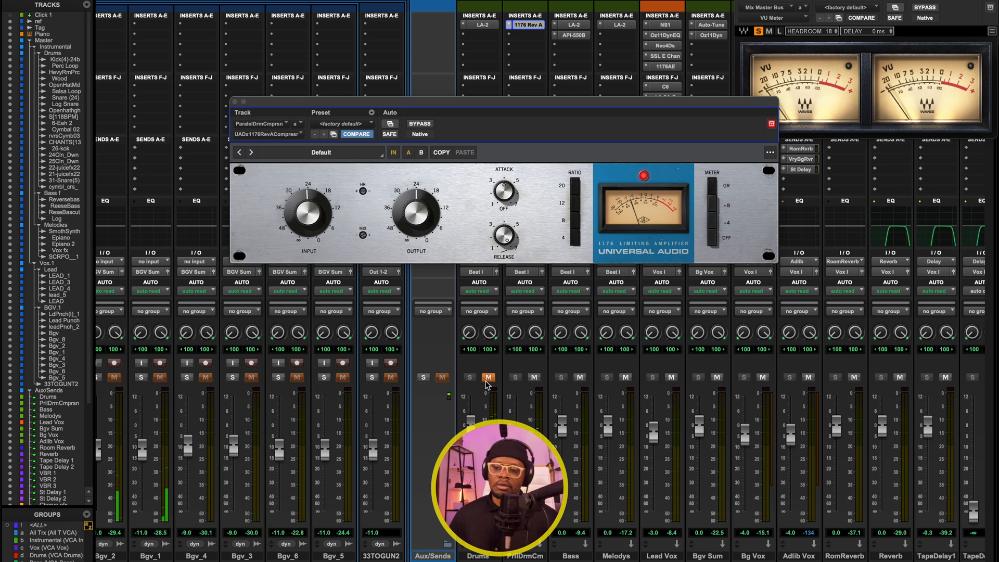
left_click(486, 380)
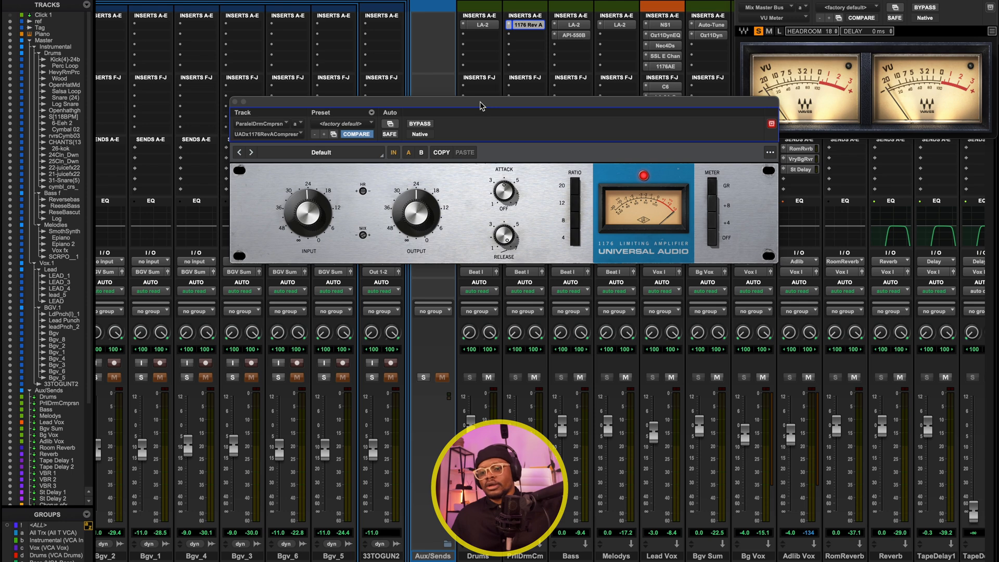
left_click(234, 102)
key("super+equal")
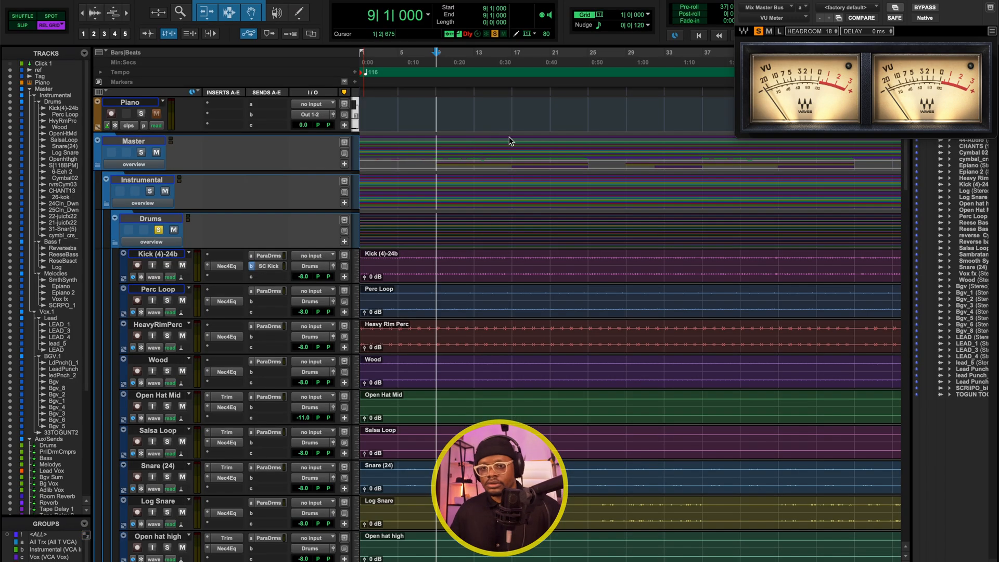
Solo and play the Perc Loop track, and inspect its Nectar 4 Equalizer highpass band and its Para Drums send.
scroll(389, 250, "down", 3)
scroll(364, 291, "up", 5)
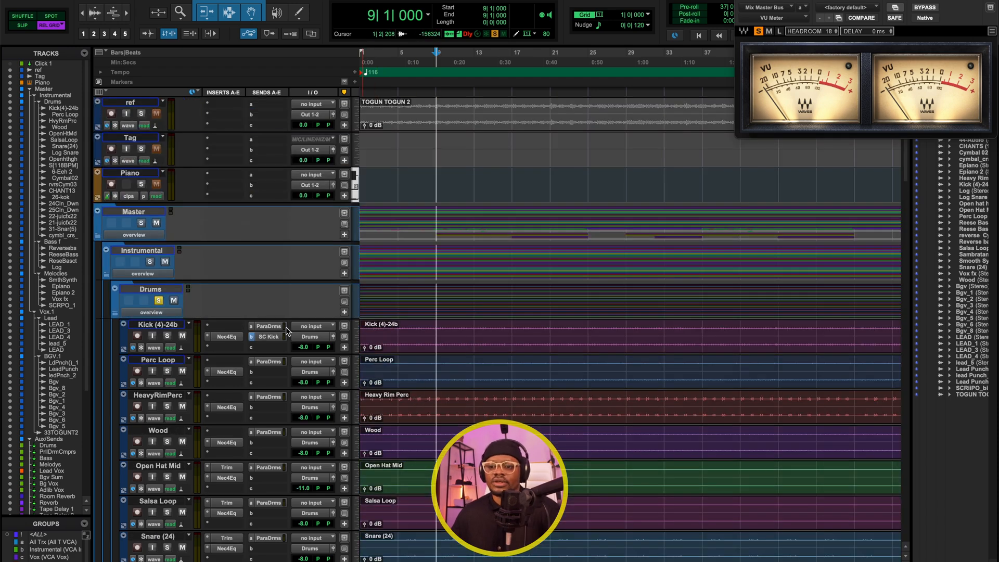
left_click(167, 371)
key("space")
left_click(226, 372)
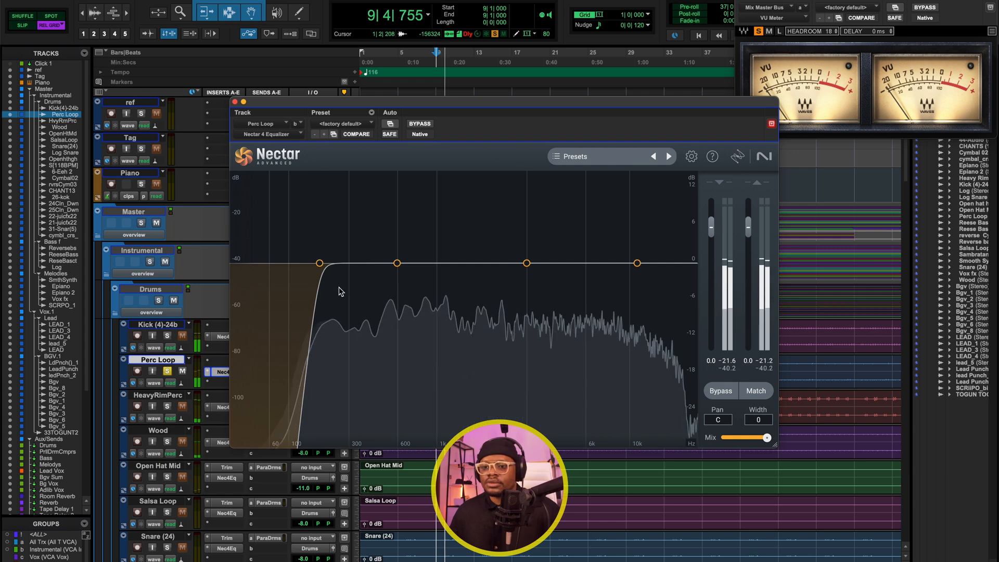
left_click_drag(373, 104, 403, 98)
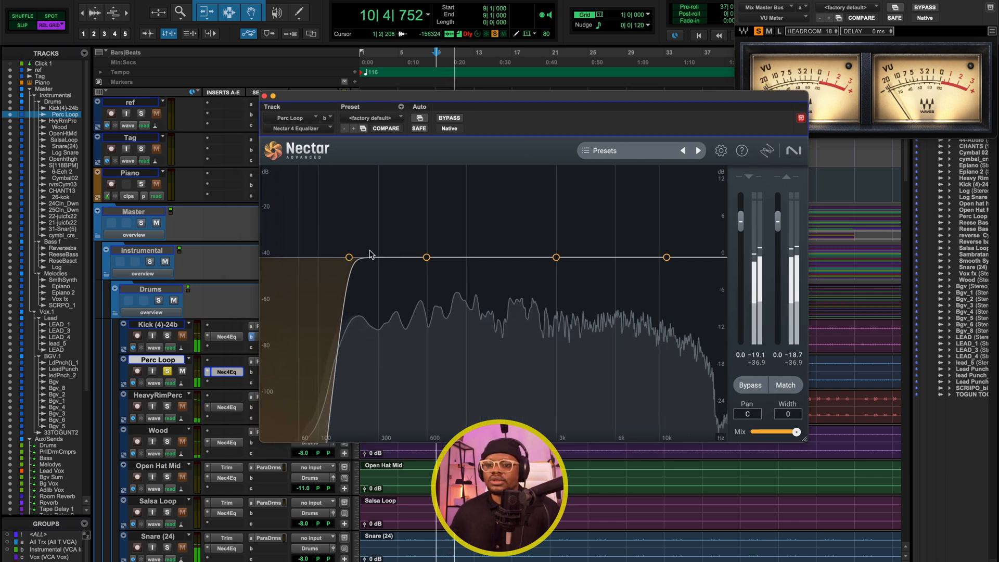
left_click(349, 257)
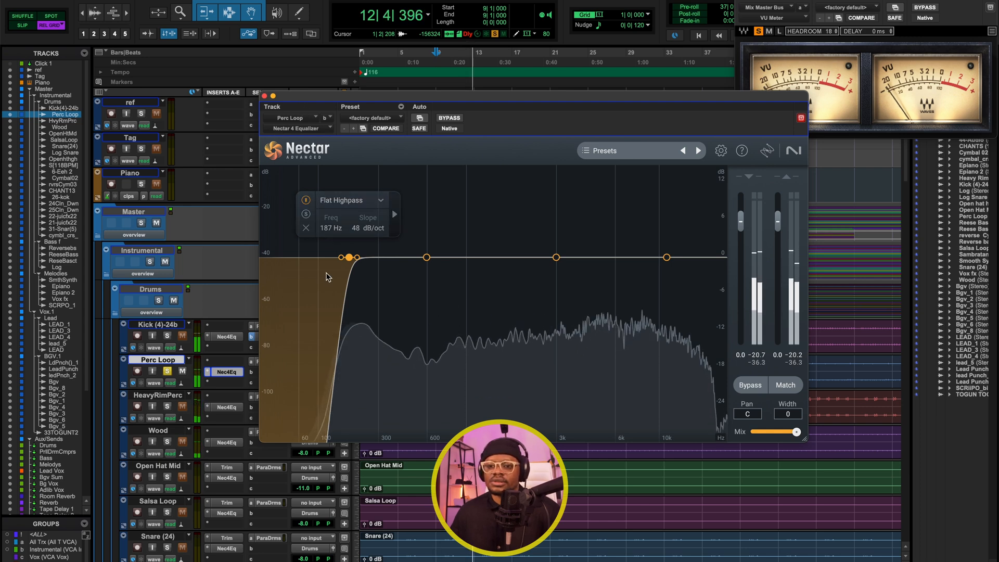
left_click(305, 214)
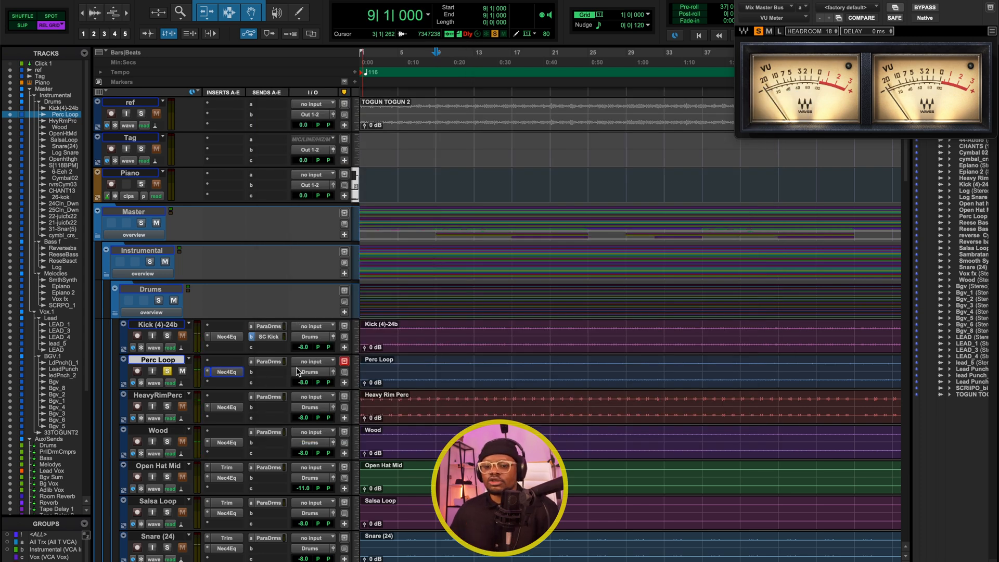
left_click(269, 363)
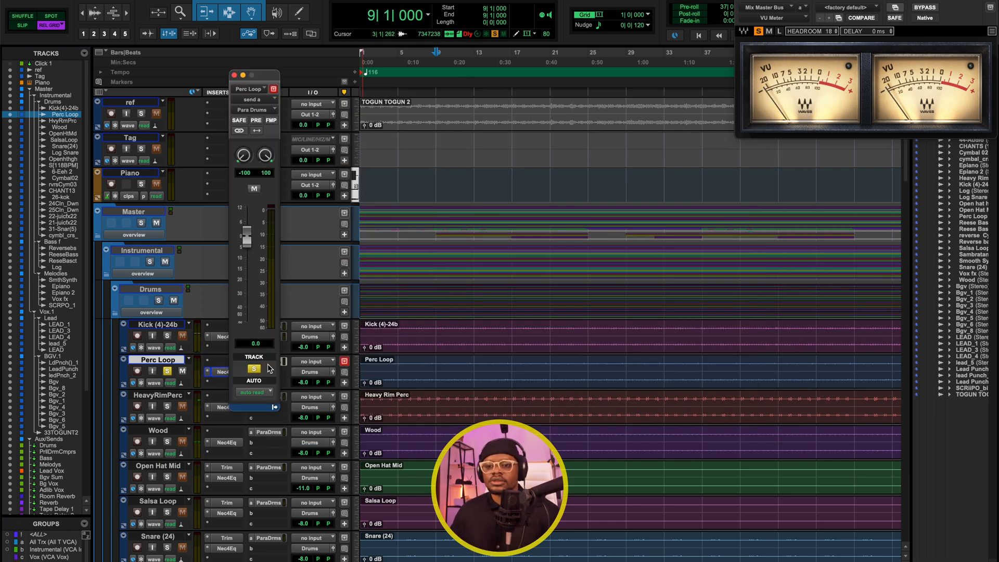
left_click(234, 76)
Solo and play the HeavyRimPerc track, and inspect the highpass band in its Nectar 4 Equalizer.
scroll(262, 388, "down", 5)
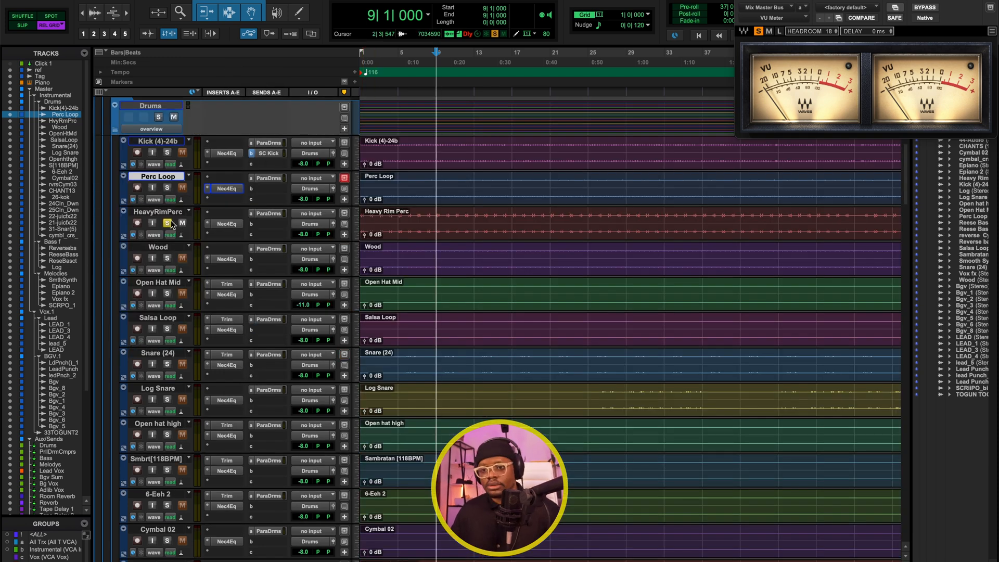
key("space")
left_click(224, 224)
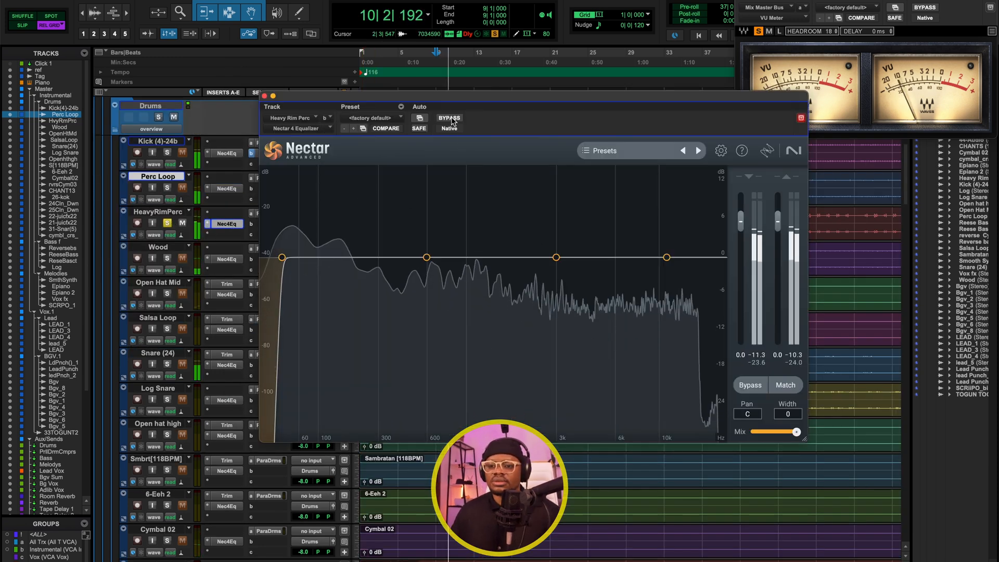
key("space")
left_click(282, 257)
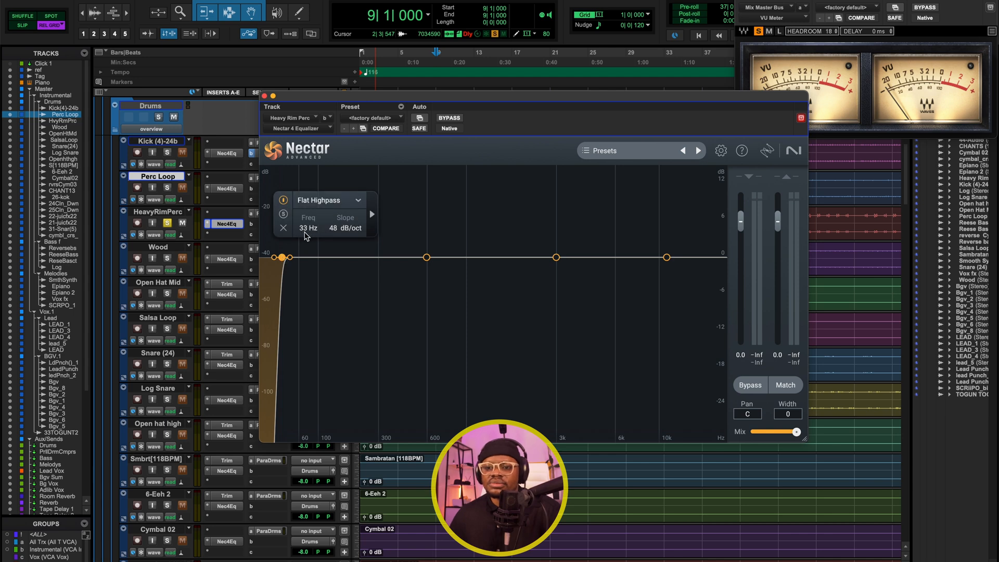
left_click_drag(309, 98, 396, 123)
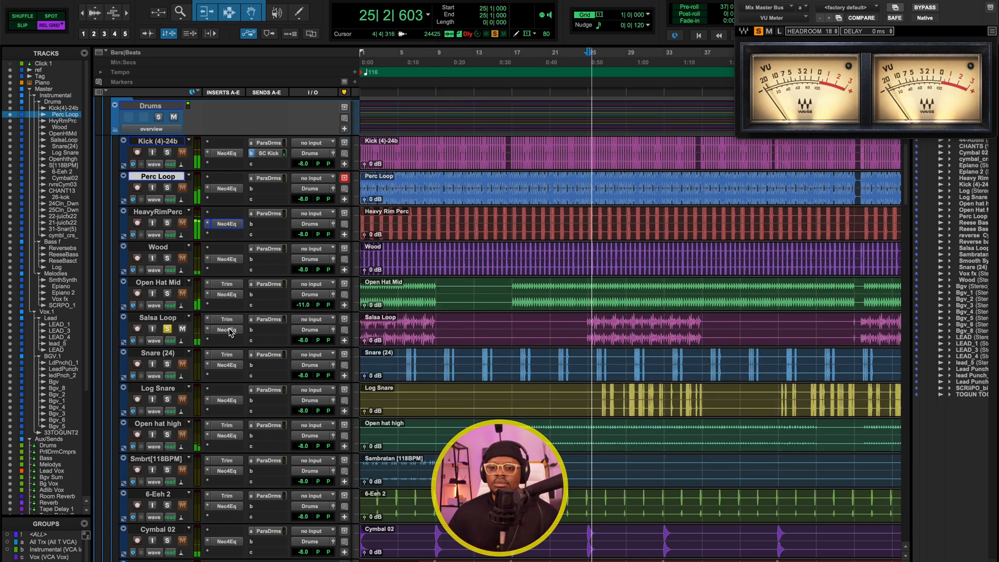
Check the soloed Salsa Loop track's Nectar 4 Equalizer during playback, inspect its highpass band, and close the plug-in.
left_click(227, 330)
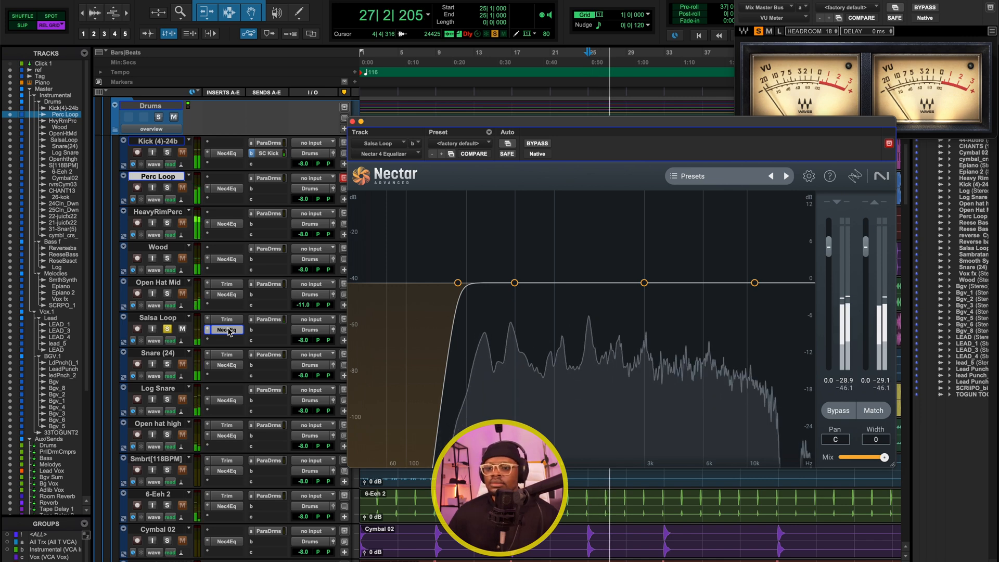
key("space")
left_click(456, 283)
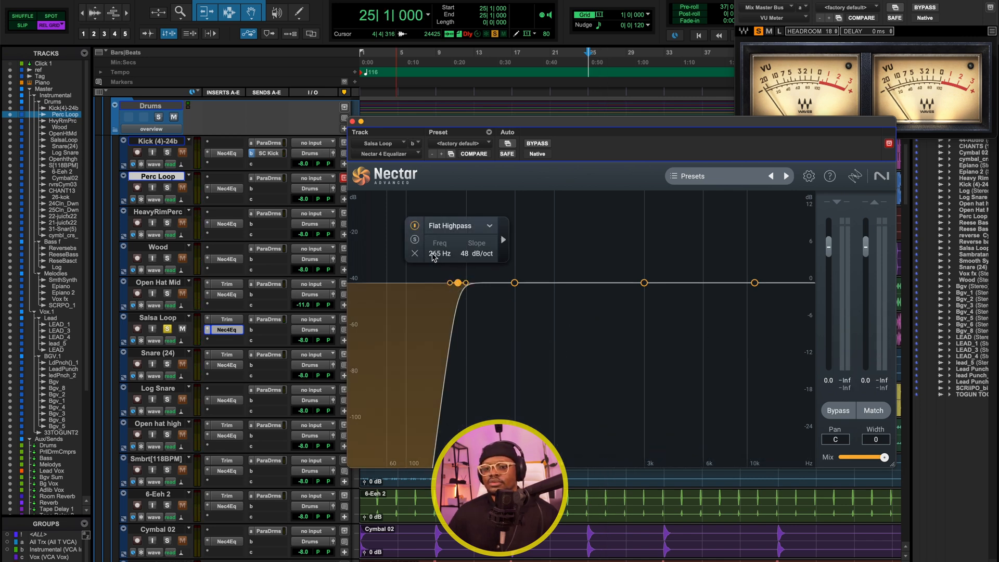
left_click(352, 122)
View the highpass curve of the Nectar 4 Equalizer on the 6-Eeh 2 track and close the plug-in.
scroll(563, 276, "down", 10)
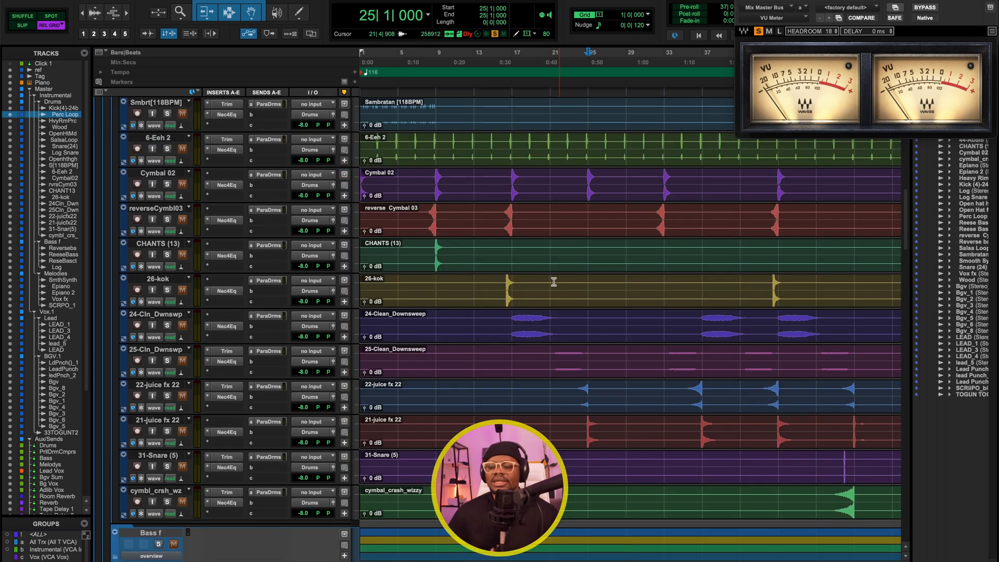
left_click(509, 65)
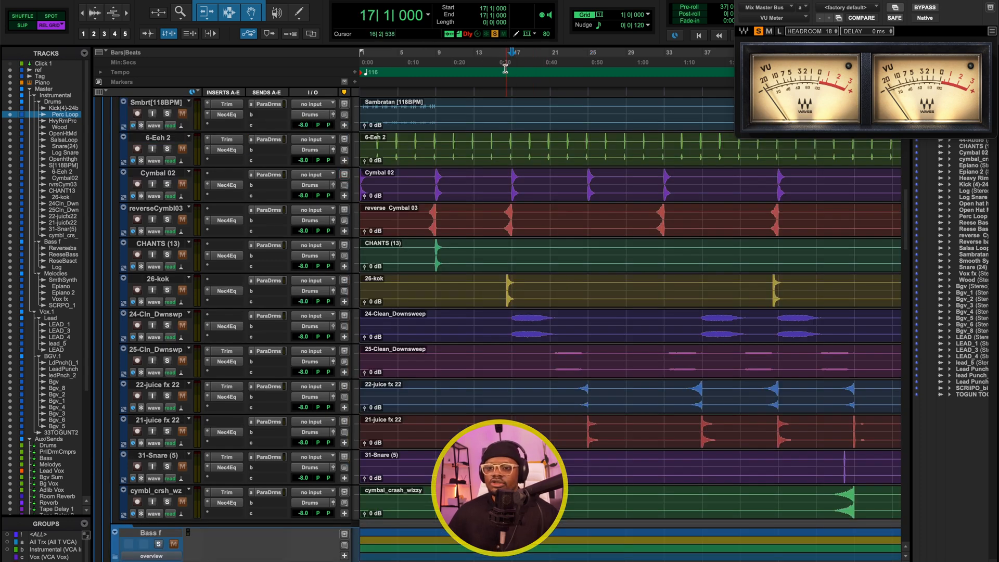
left_click(226, 150)
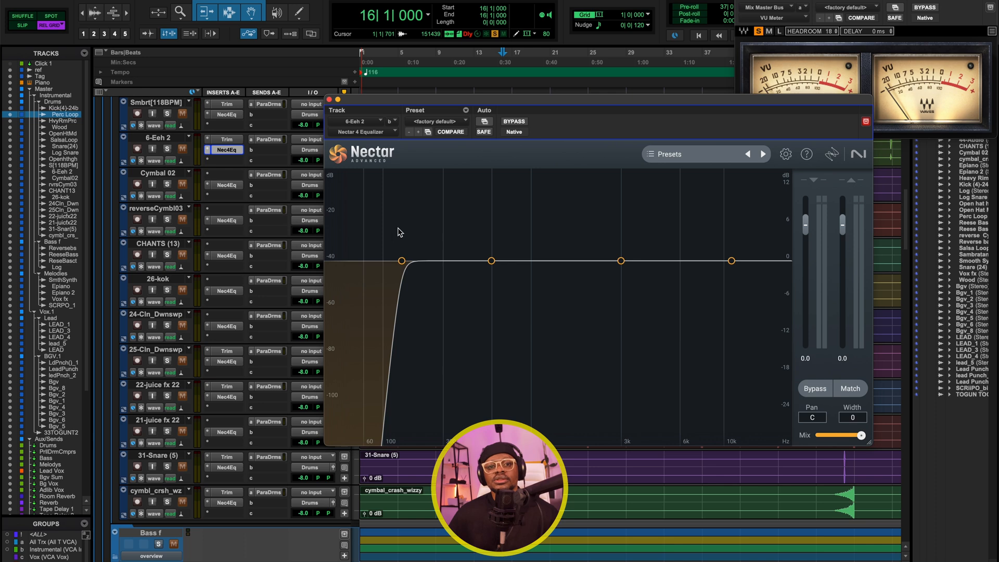
key("super+w")
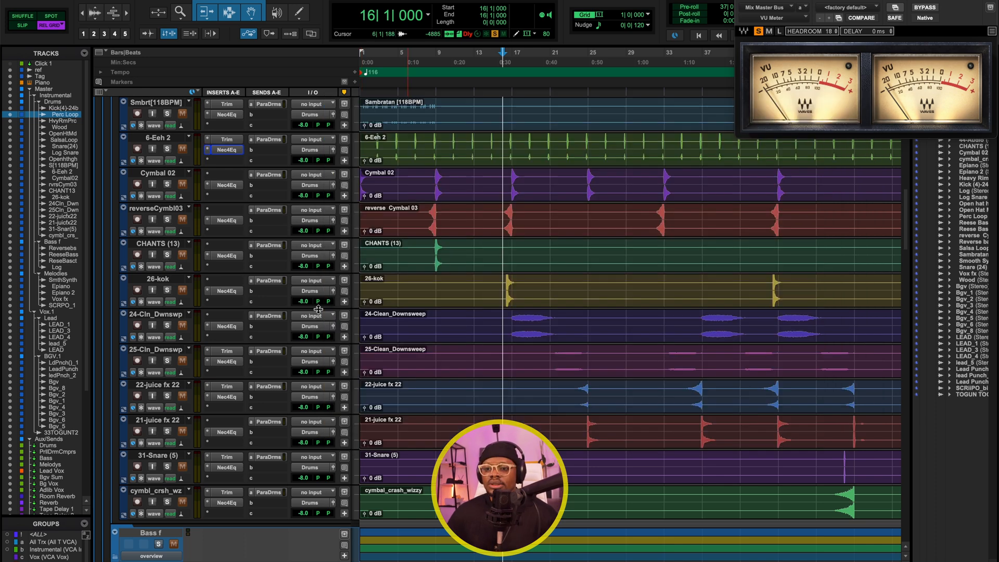
Play the soloed 24-Cln_Dwnswp track from bar 17 and view its Nectar 4 Equalizer highpass curve.
left_click(517, 142)
key("space")
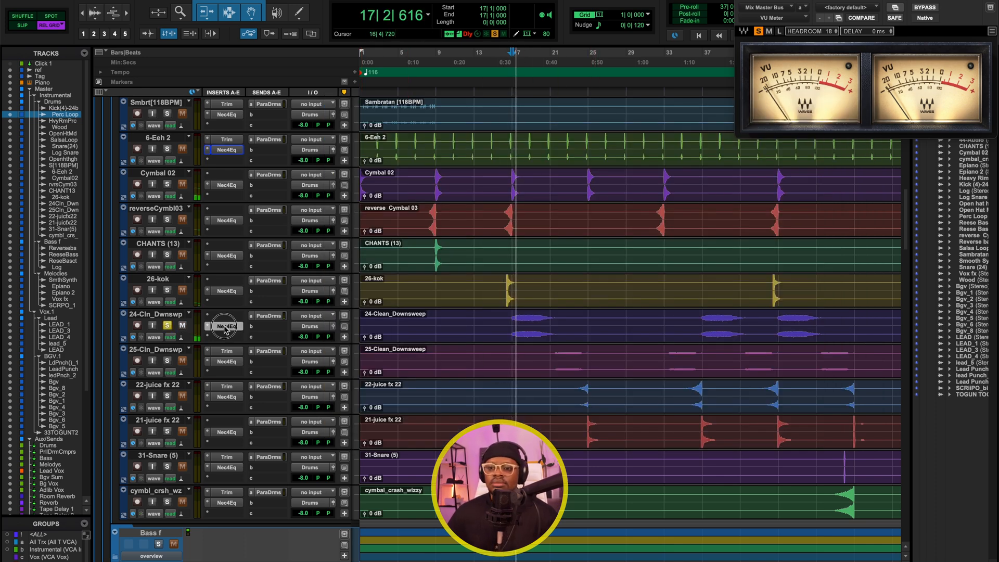
left_click(226, 326)
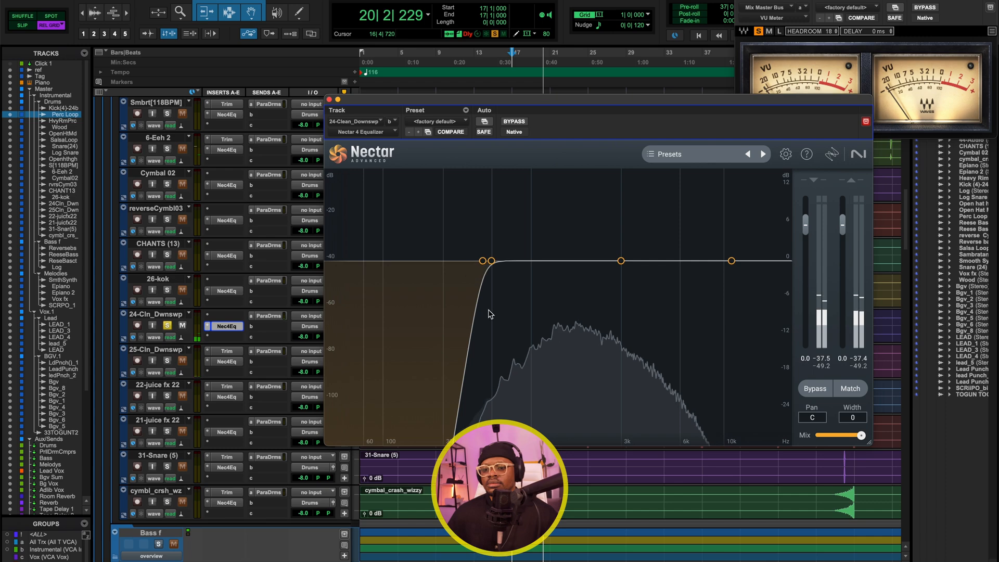
key("space")
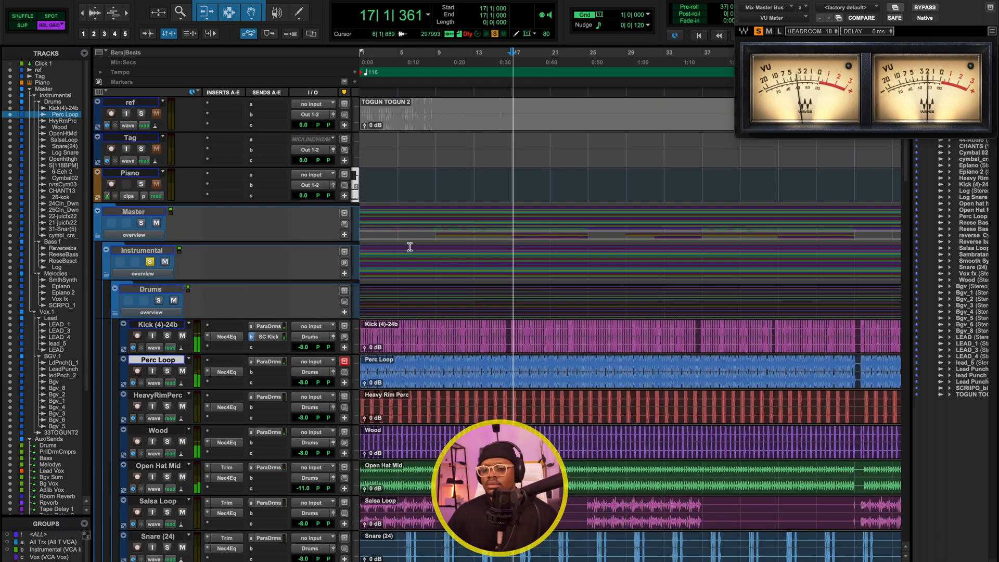
Play back the whole drum mix from bar 17 with the Instrumental folder soloed, looking over the drum tracks.
scroll(528, 270, "down", 5)
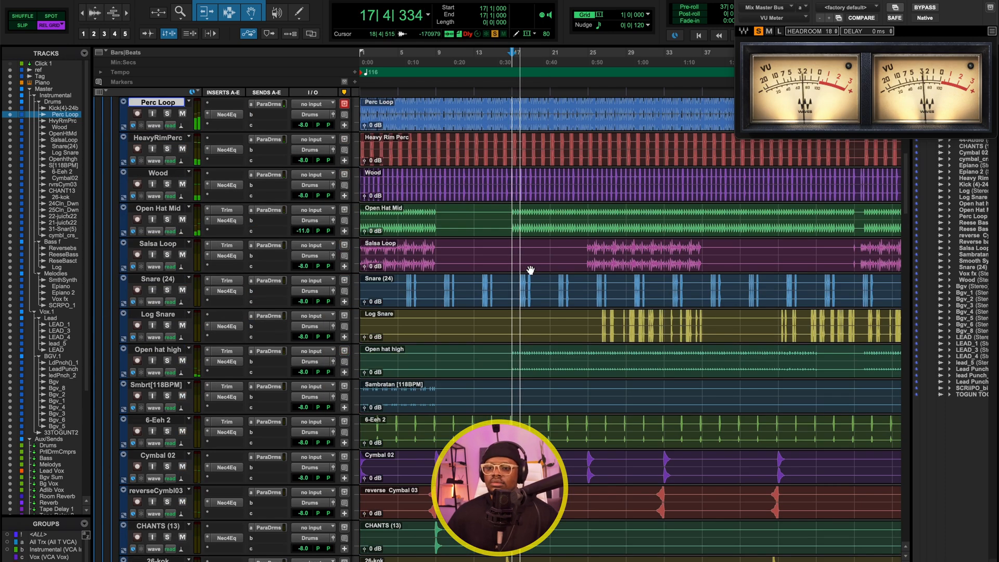
scroll(530, 255, "up", 2)
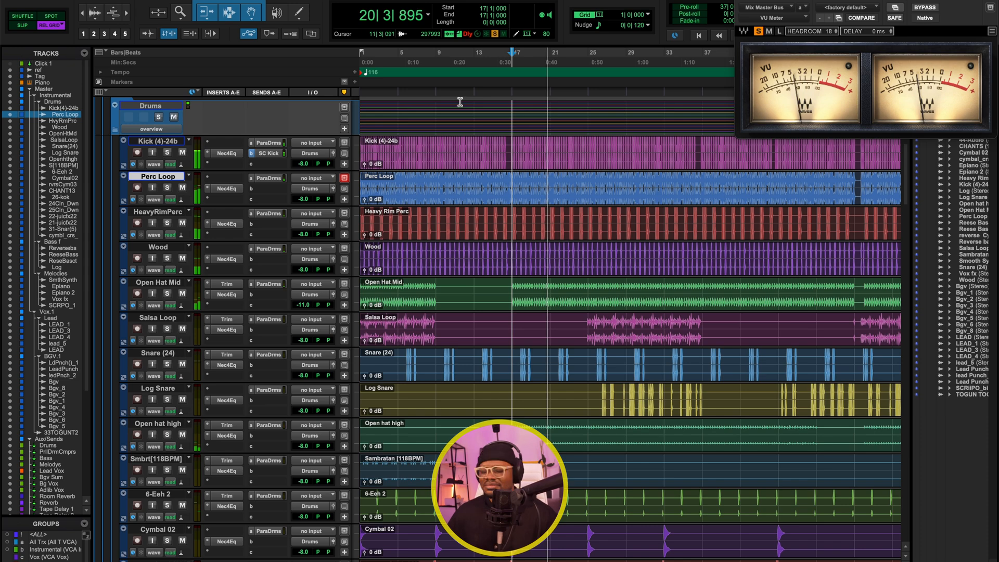
key("space")
Select the Bass f folder, open the Reese Bass track's Trim plug-in, and play the track soloed to check its gain.
scroll(545, 292, "down", 10)
left_click(151, 286)
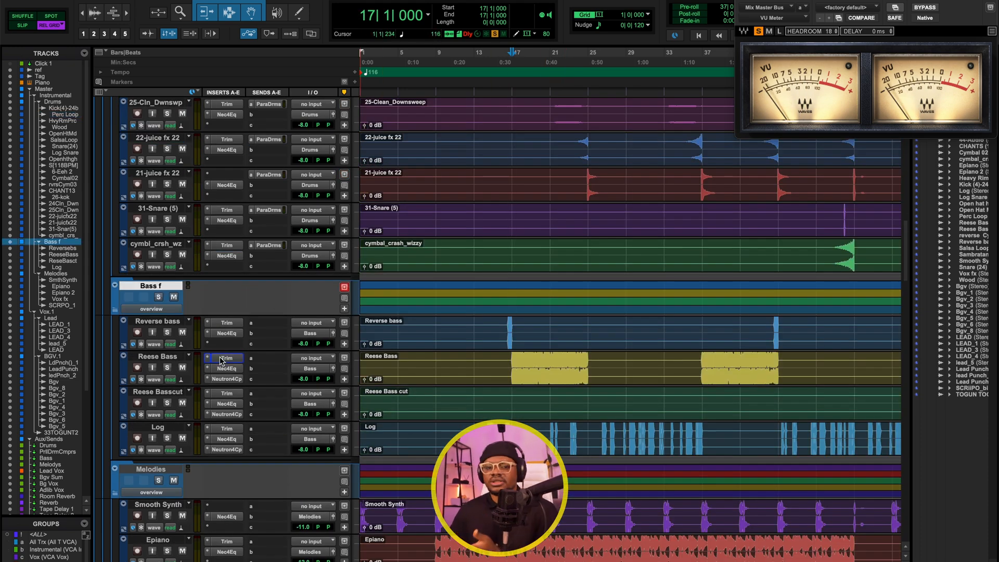
left_click(224, 359)
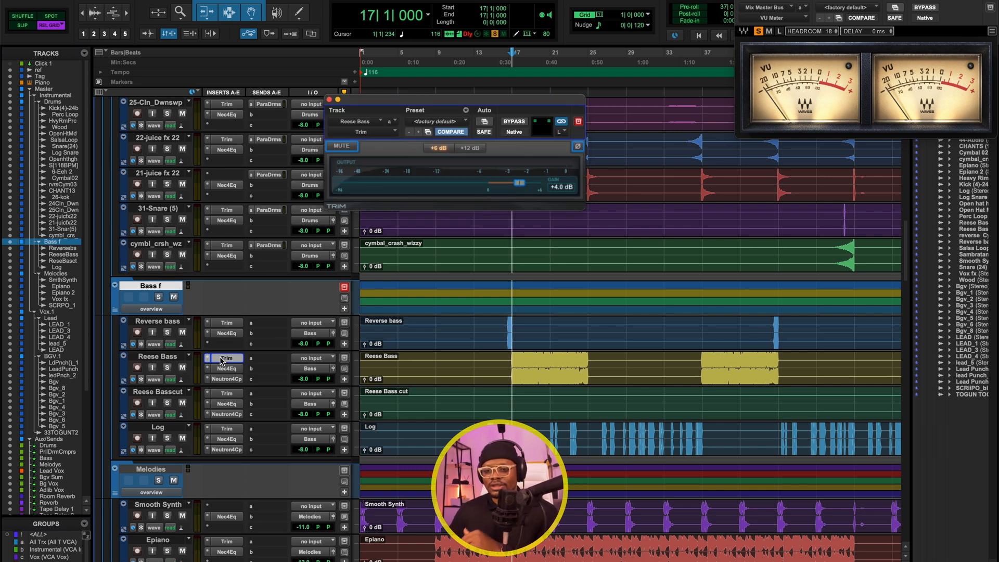
left_click(166, 368)
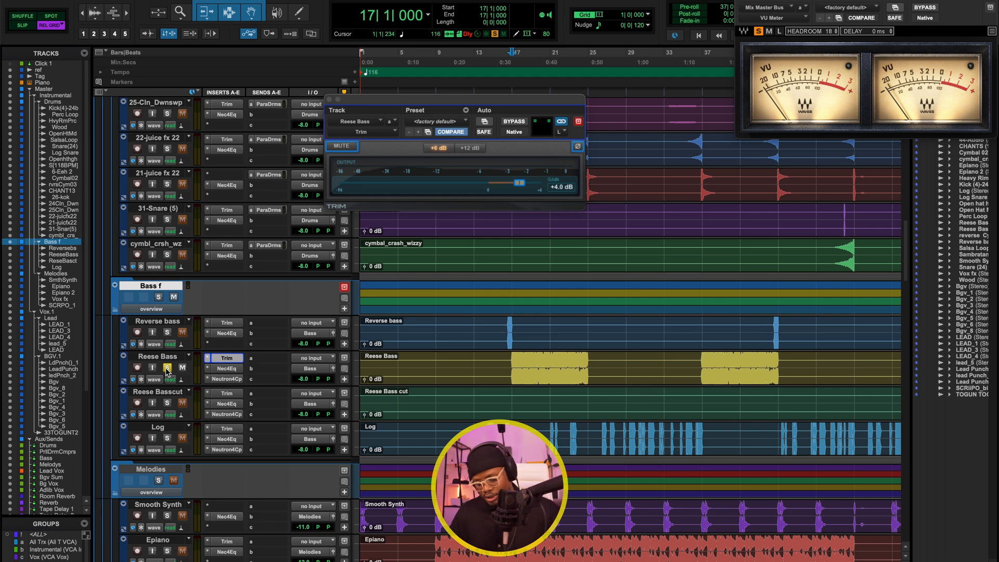
key("space")
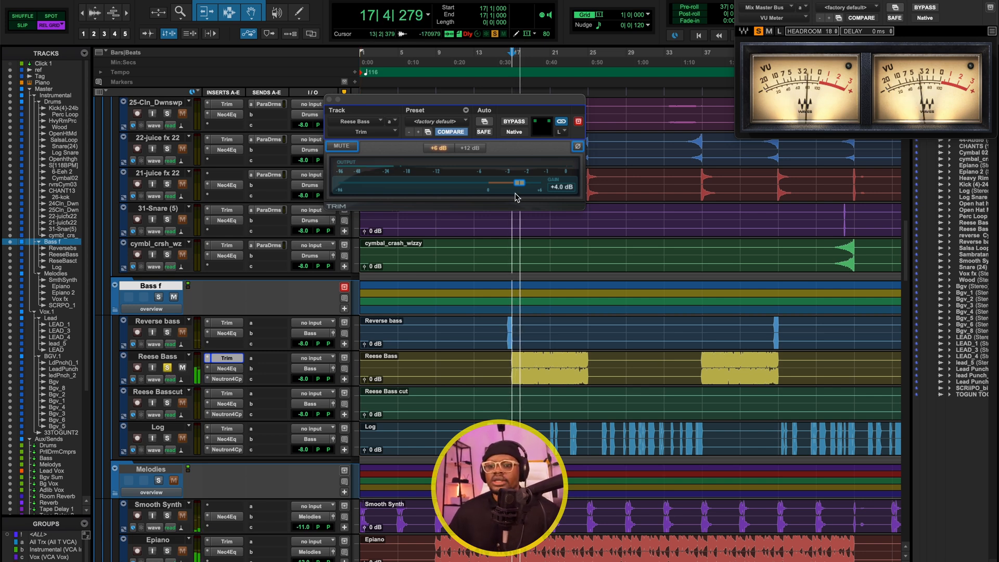
key("space")
left_click_drag(476, 102, 481, 71)
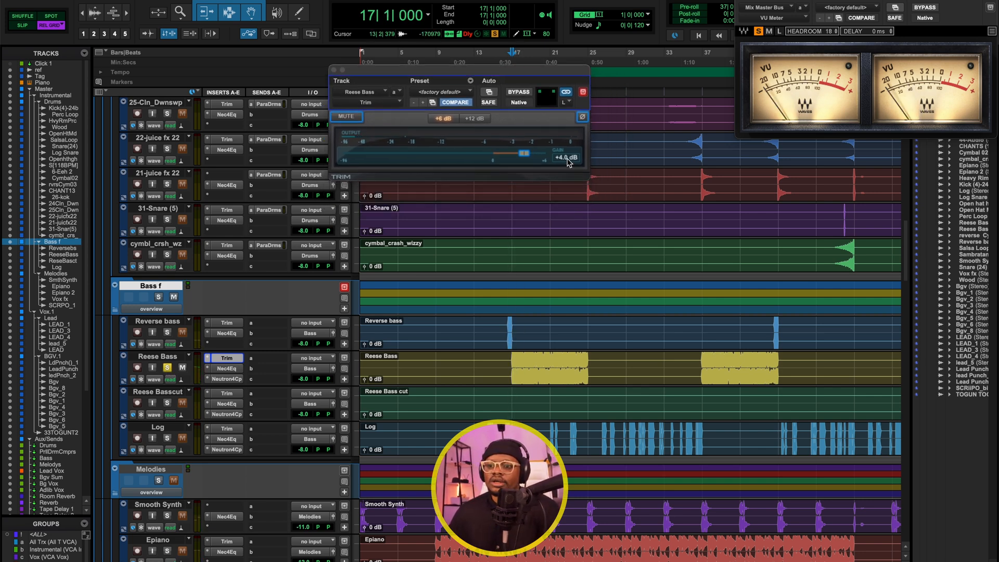
Check the bass tracks' faders in the Mix window, then unsolo Reese Bass and close its Trim plug-in.
key("super+equal")
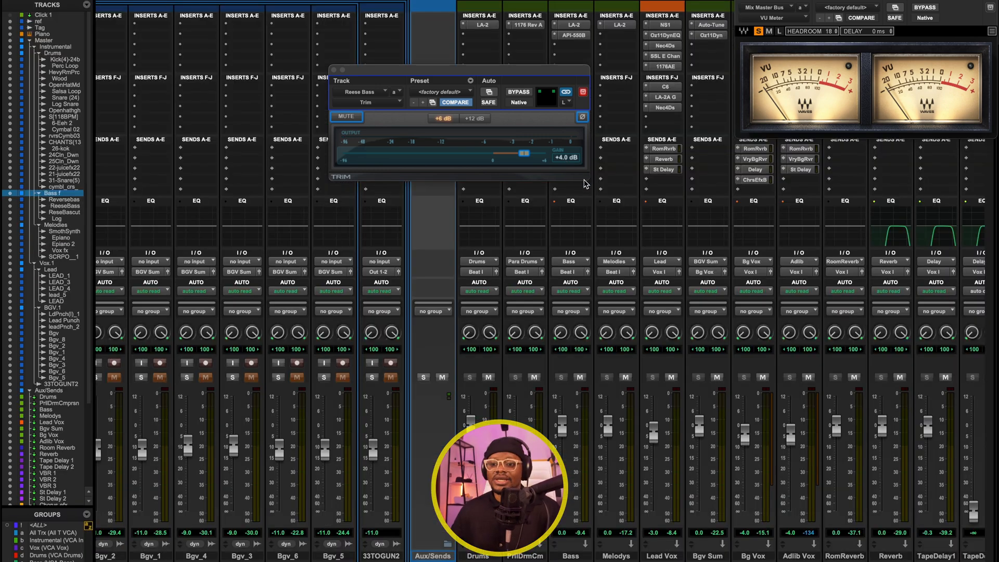
scroll(396, 326, "left", 10)
scroll(396, 326, "left", 5)
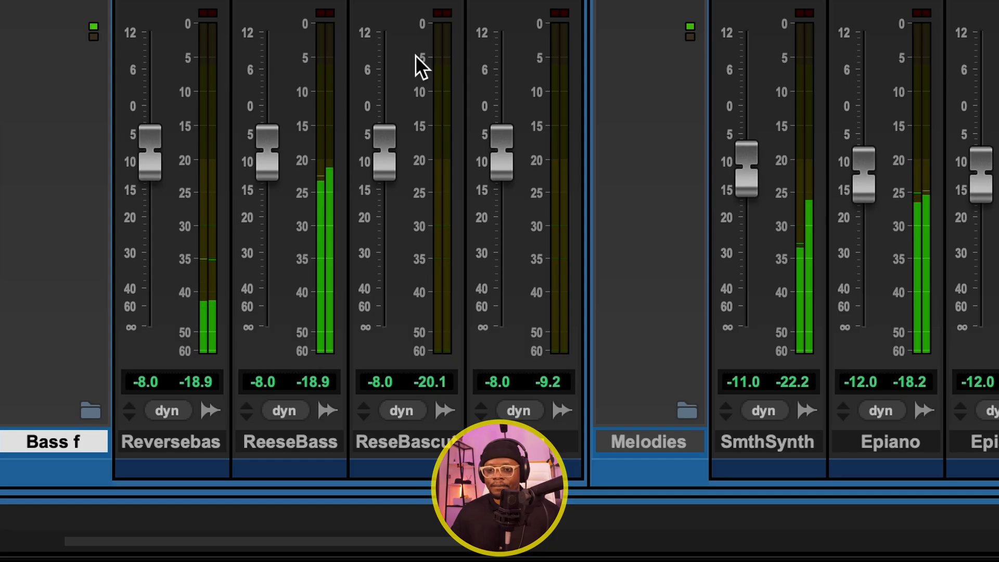
scroll(286, 254, "left", 1)
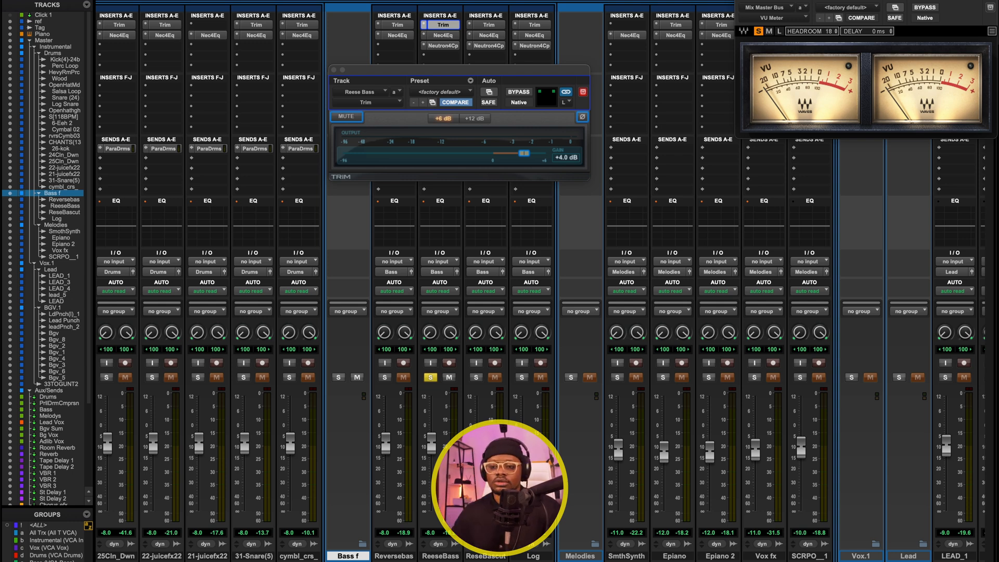
left_click(433, 378)
left_click(334, 70)
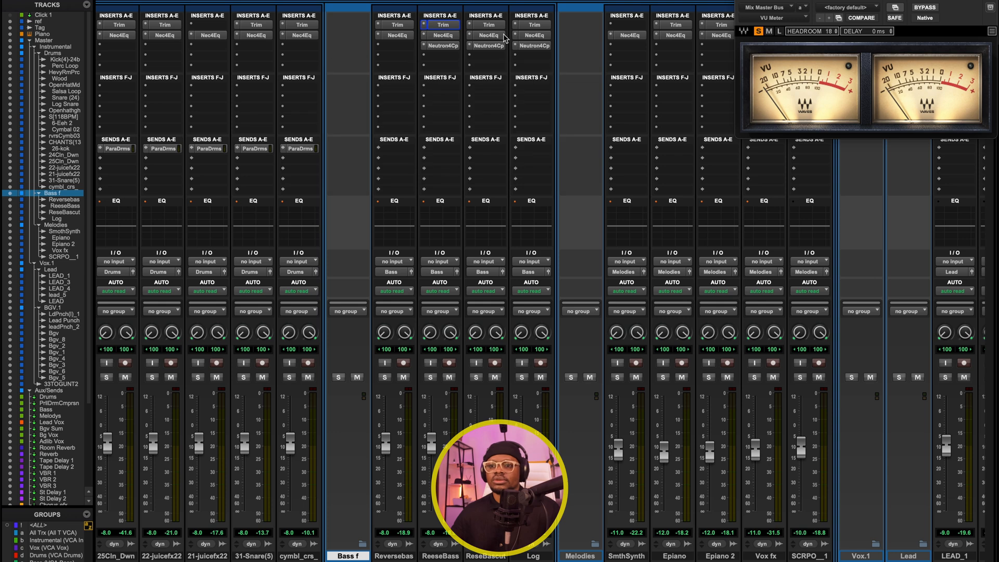
Solo the Reese Bass track, inspect the lowpass band in its Nectar 4 Equalizer, and close the plug-in.
left_click(449, 35)
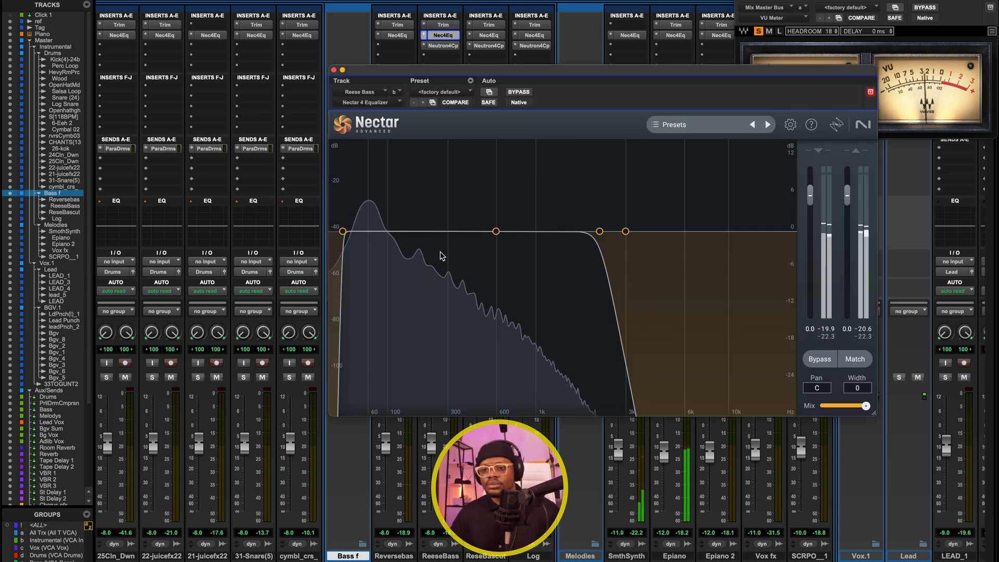
left_click_drag(460, 83, 423, 35)
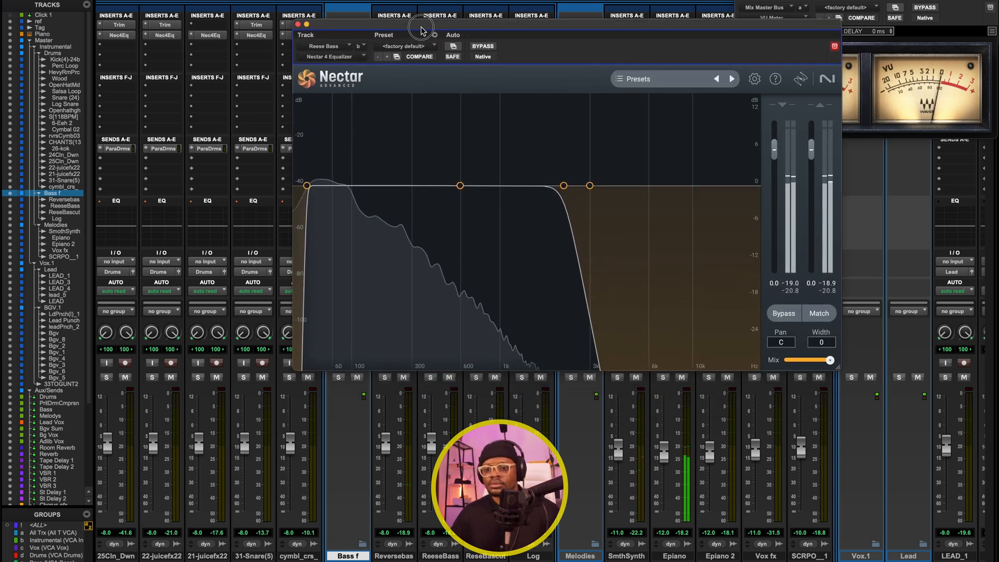
left_click(428, 378)
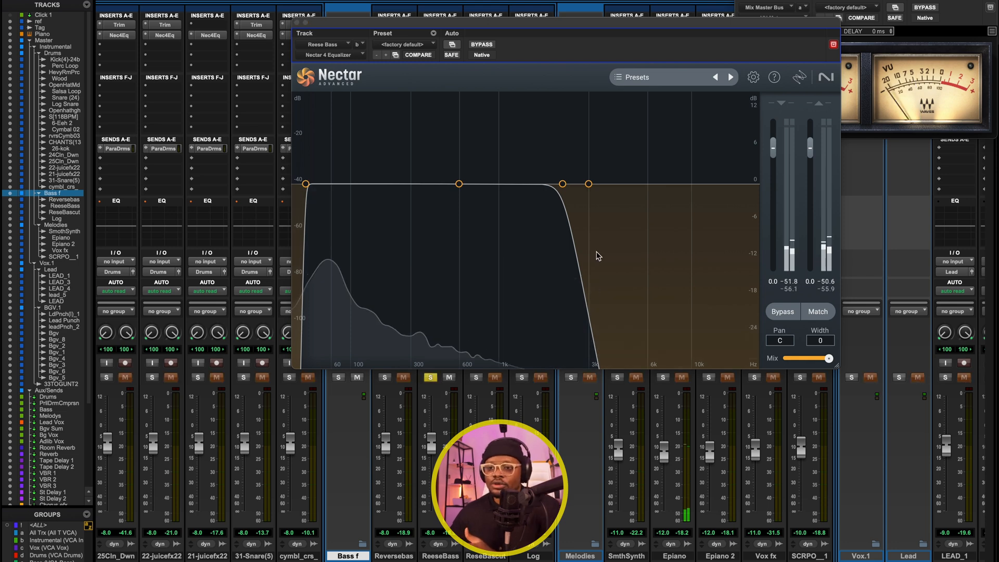
left_click(562, 183)
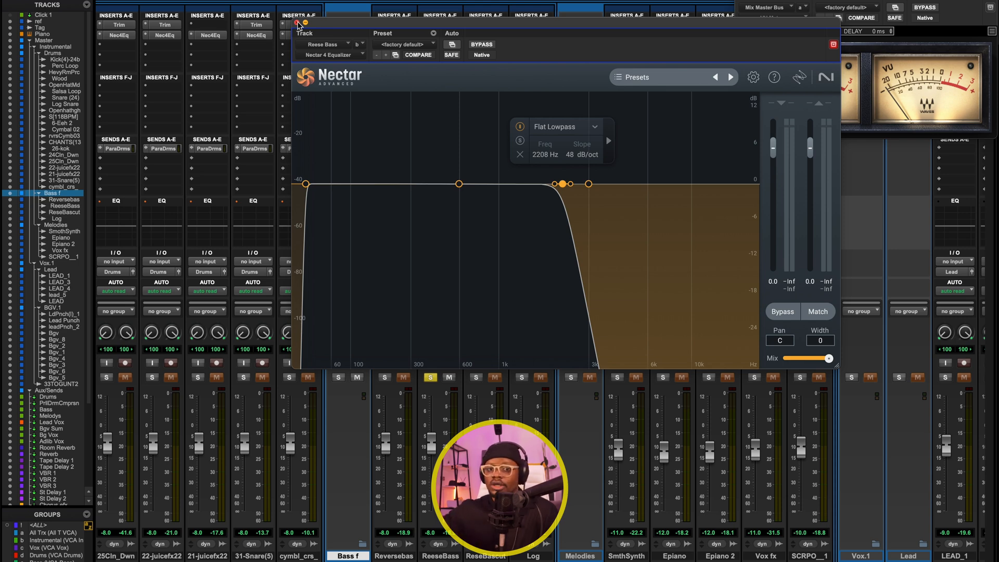
left_click(296, 23)
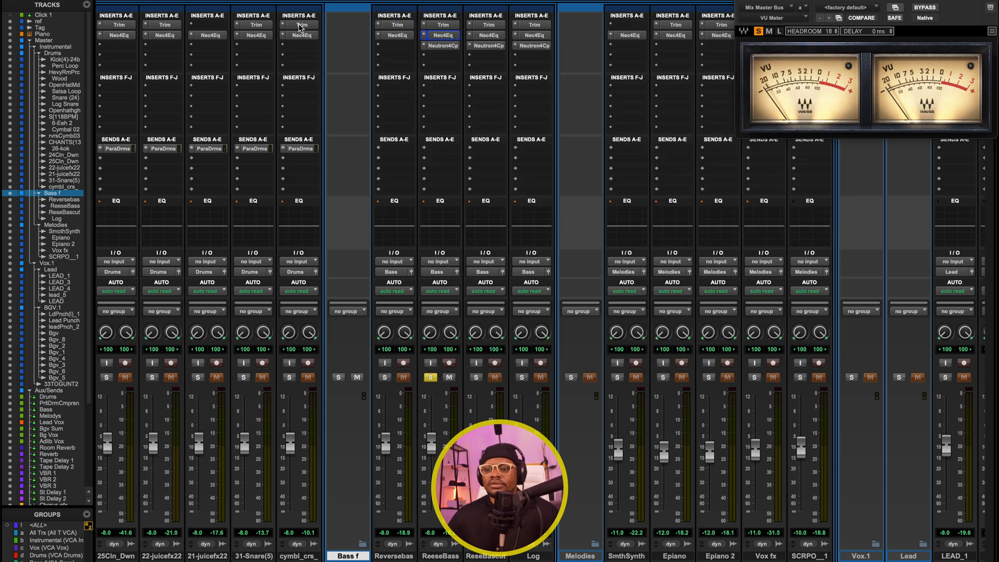
Play the Bass f folder soloed and return to the Edit window.
left_click(335, 377)
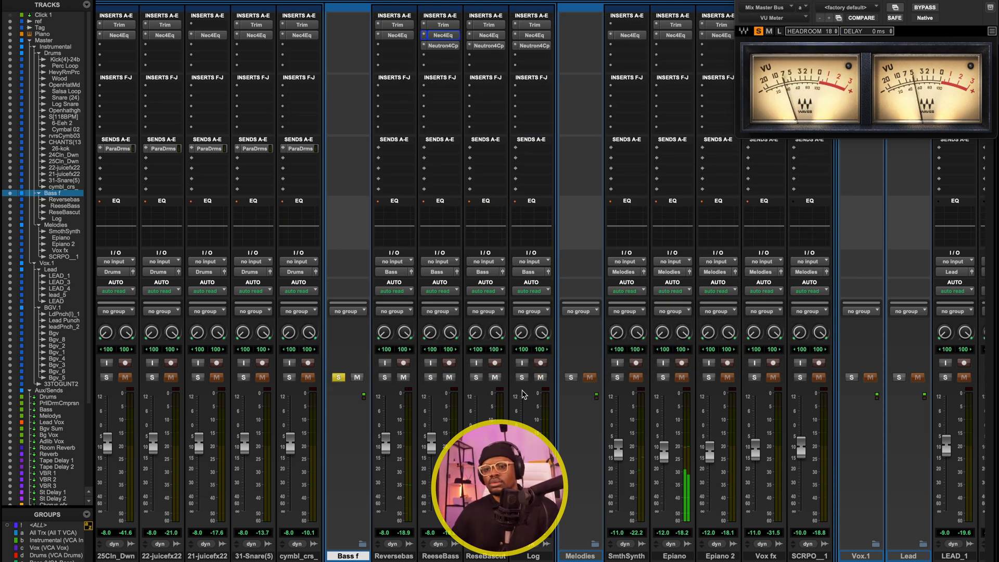
key("super+equal")
key("space")
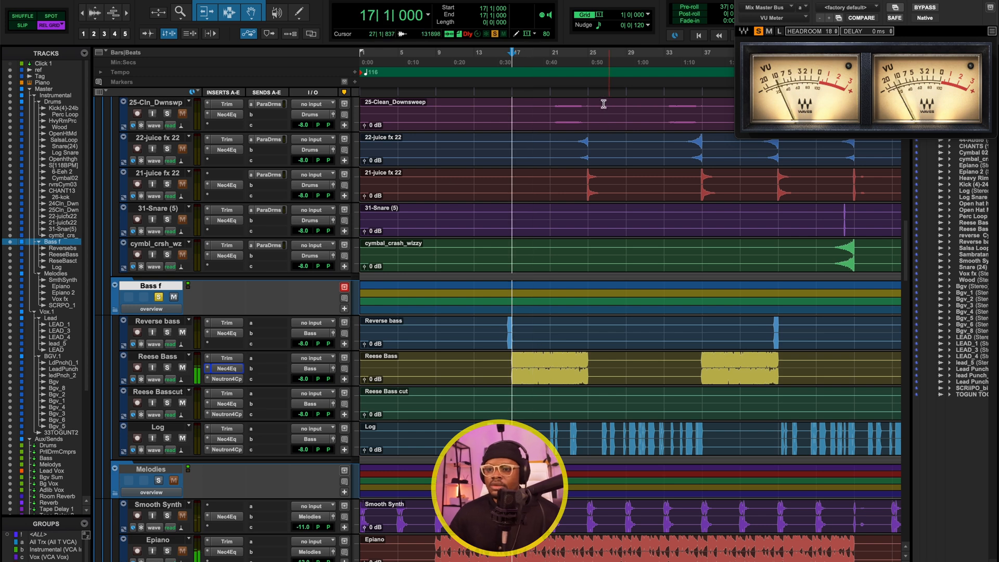
Solo the Log track and play it from bar 29.
left_click(624, 58)
left_click(166, 438)
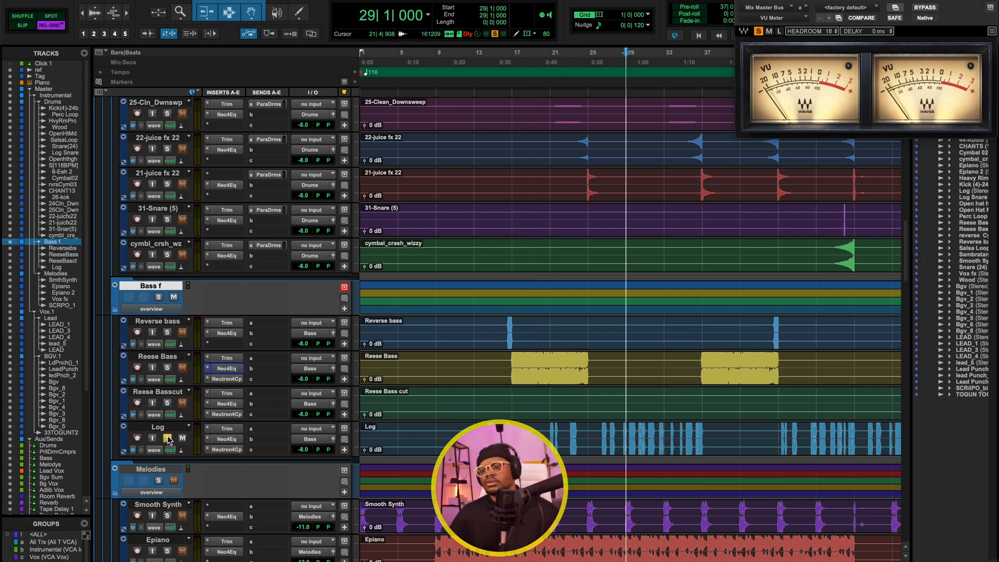
key("space")
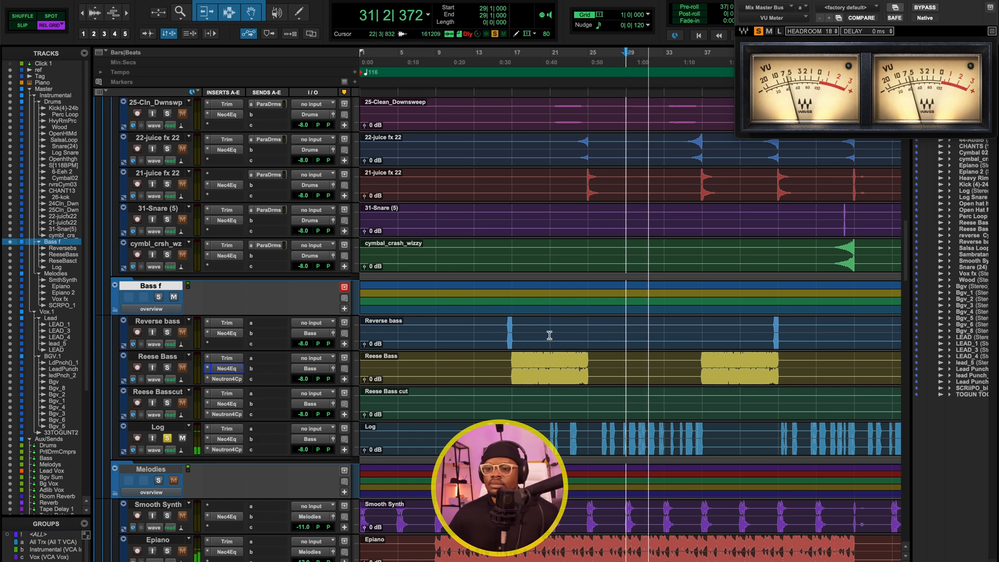
key("space")
Inspect the highpass band in the Log track's Nectar 4 Equalizer, and check the gain in its Trim plug-in.
left_click(227, 438)
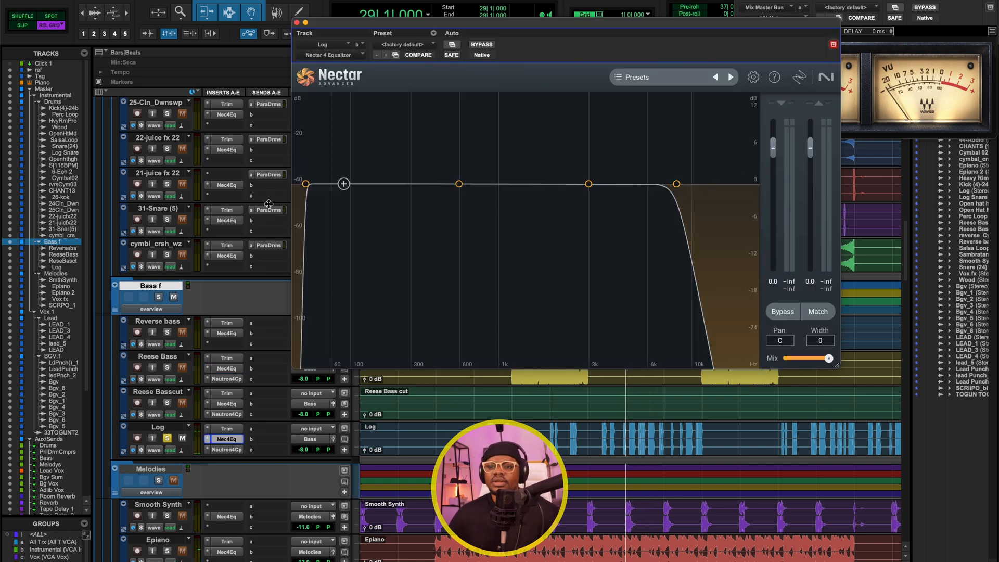
left_click(305, 184)
key("space")
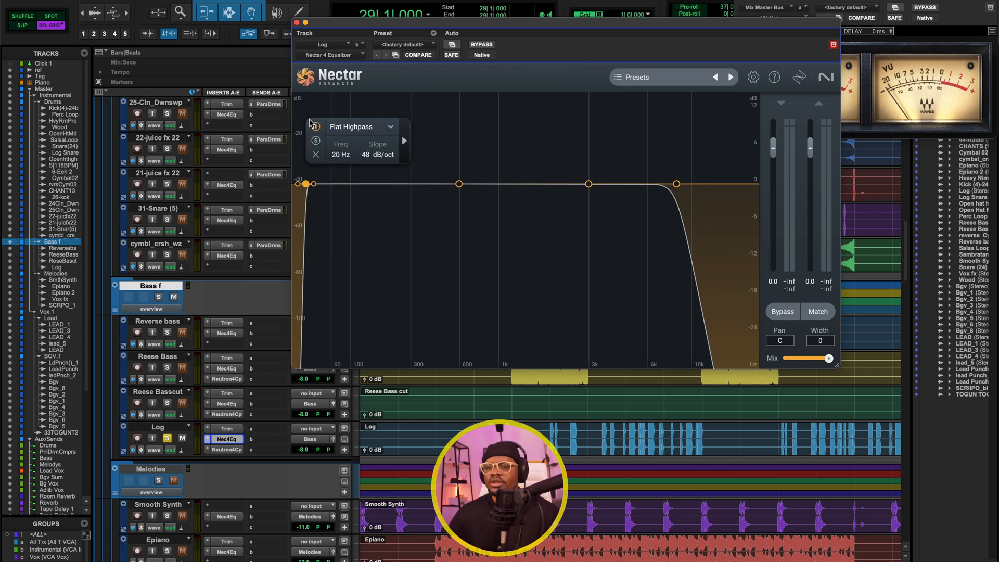
left_click_drag(547, 30, 488, 25)
left_click(224, 438)
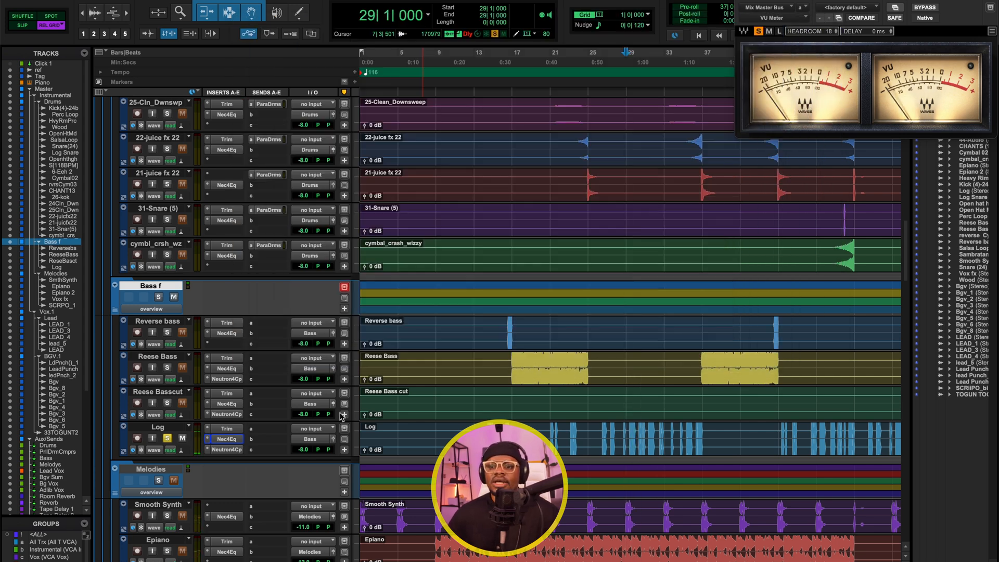
key("space")
left_click(222, 429)
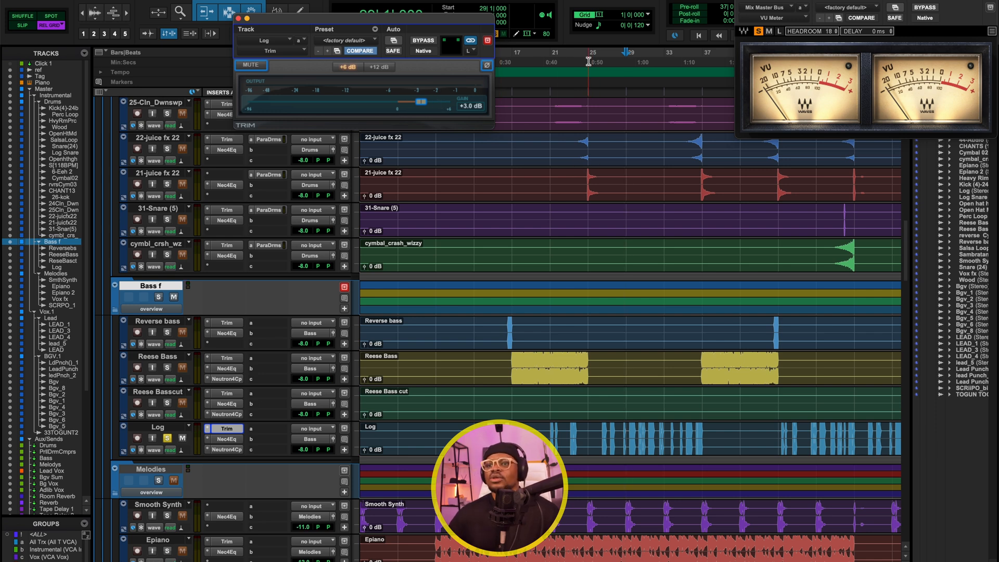
left_click_drag(429, 19, 545, 59)
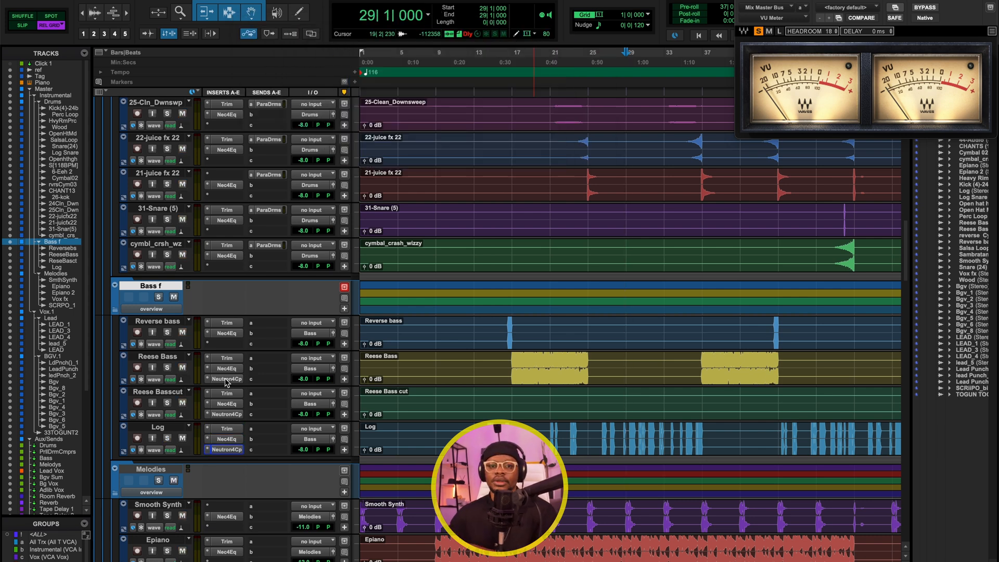
Open the Neutron 4 Compressor on the Reese Bass track and set the playback start to bar 17.
left_click(227, 379)
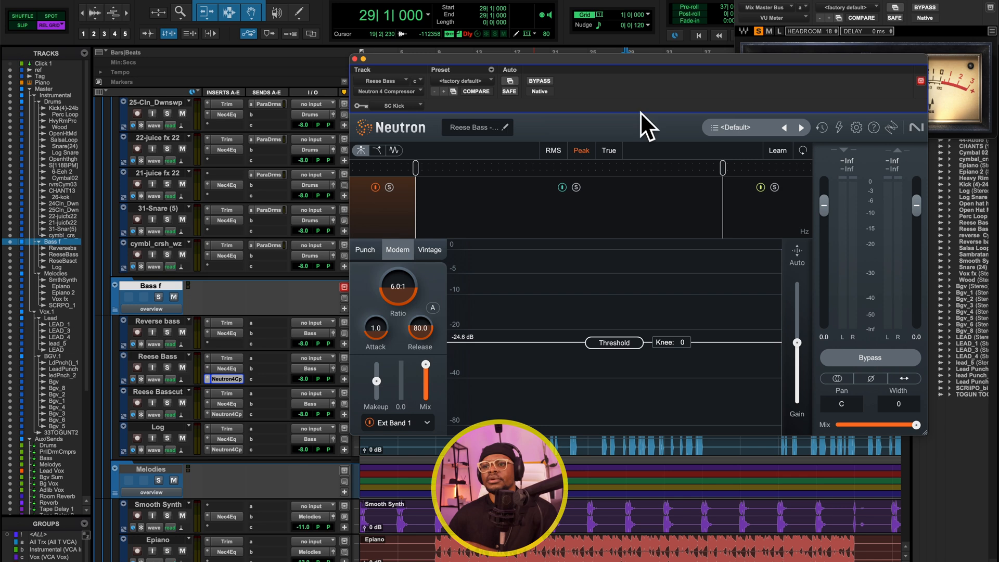
left_click_drag(604, 73, 551, 158)
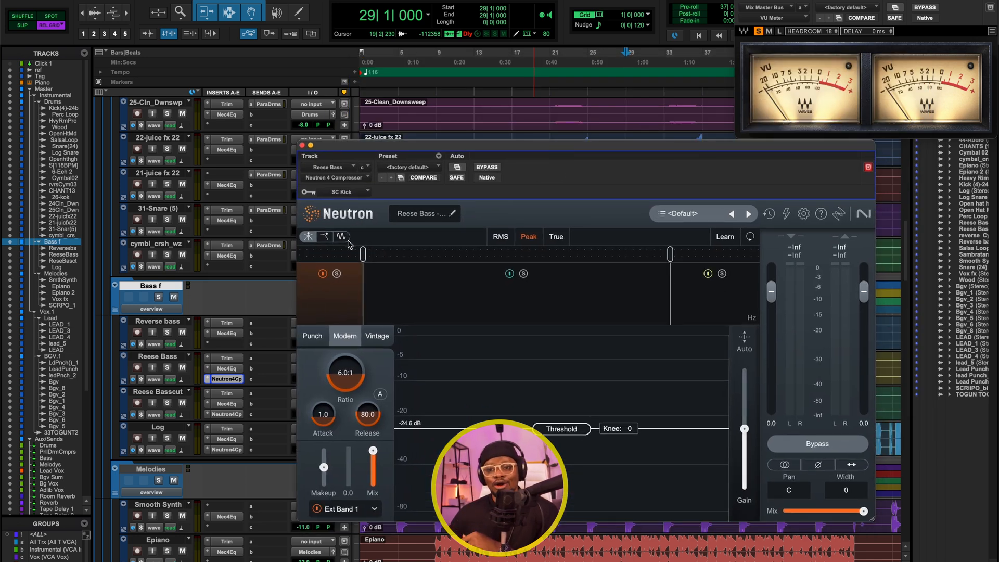
left_click_drag(446, 156, 422, 249)
left_click(512, 63)
left_click_drag(535, 237, 552, 70)
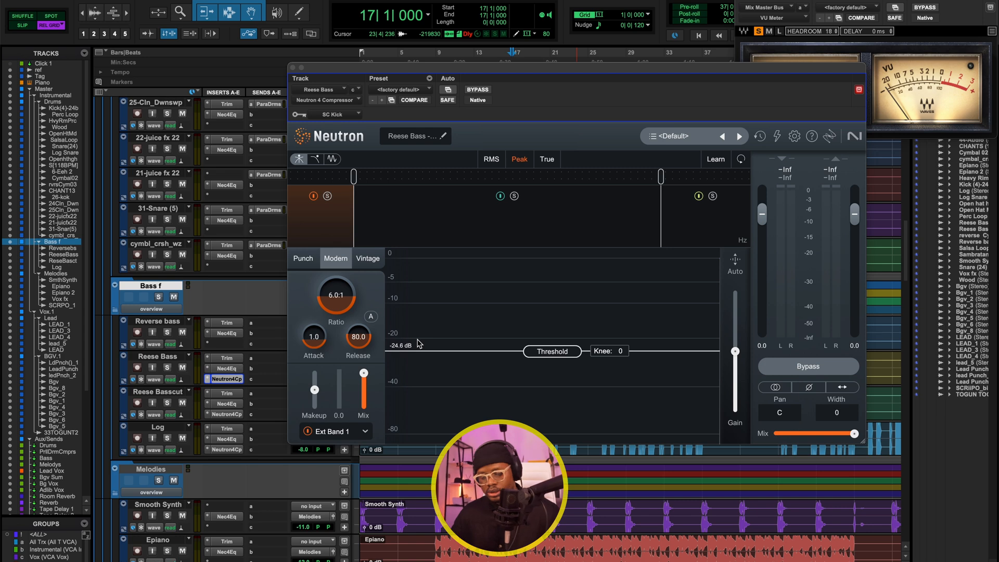
Play the session while examining the kick-sidechained compression on Reese Bass, and close the Neutron 4 Compressor.
key("space")
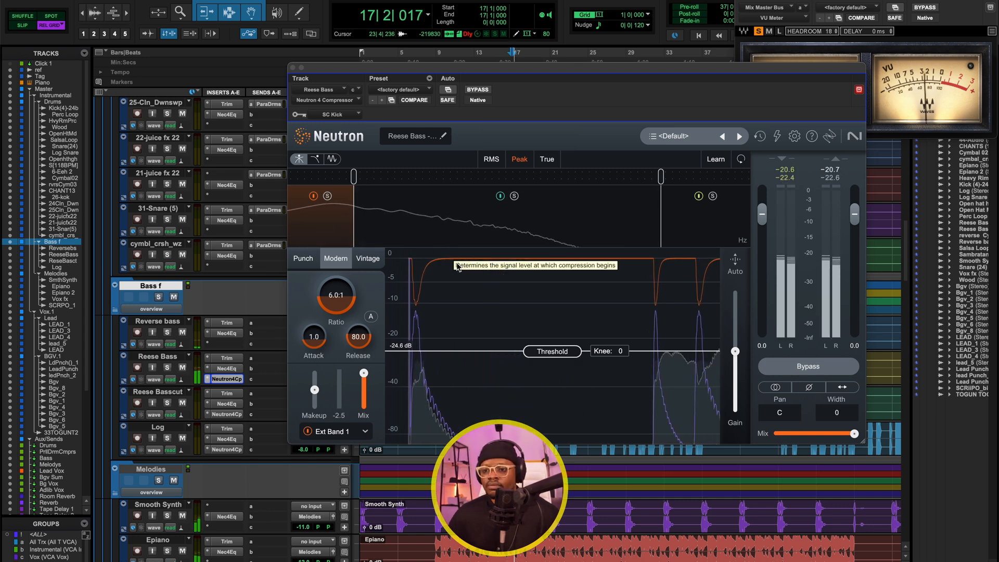
left_click_drag(546, 67, 498, 63)
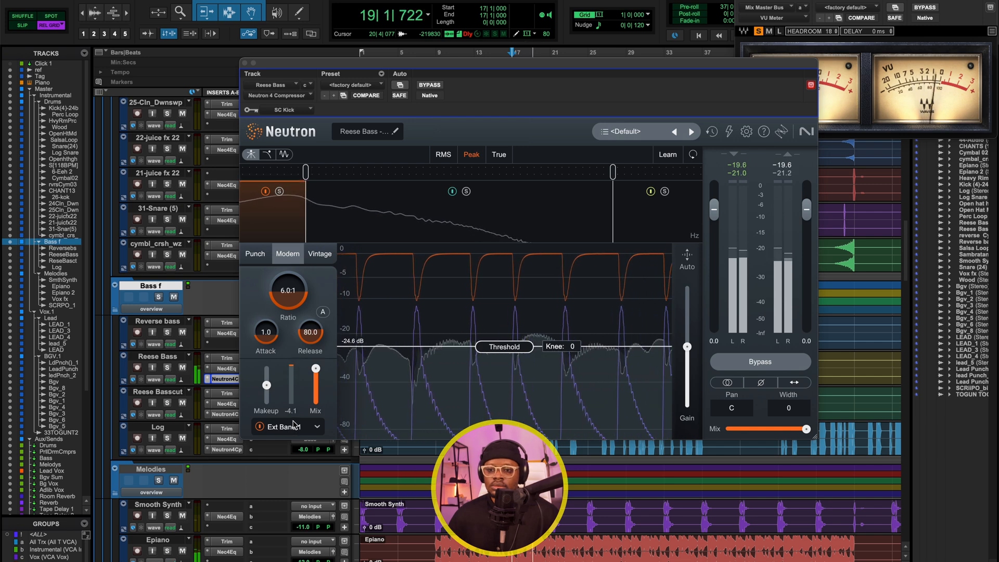
key("space")
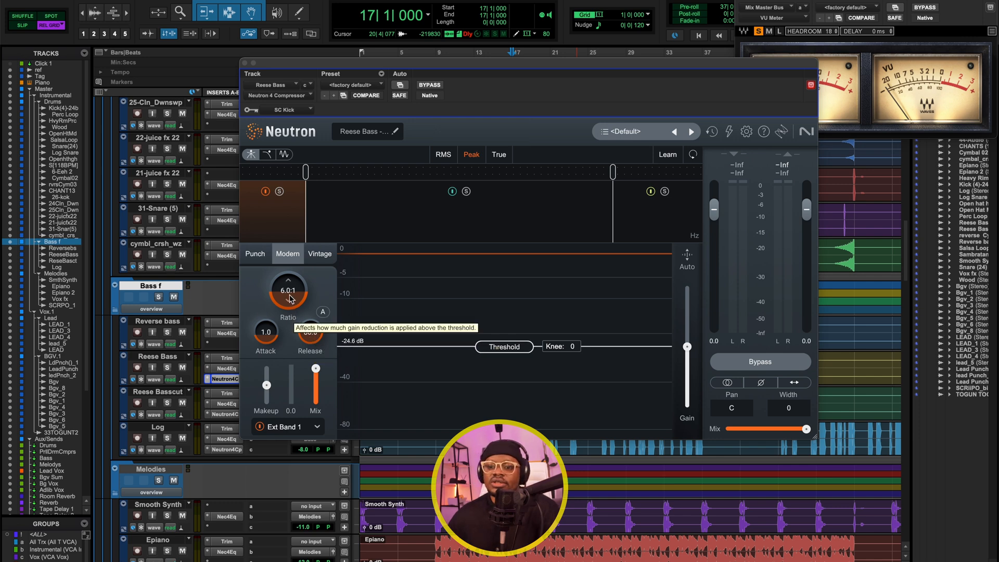
left_click(245, 62)
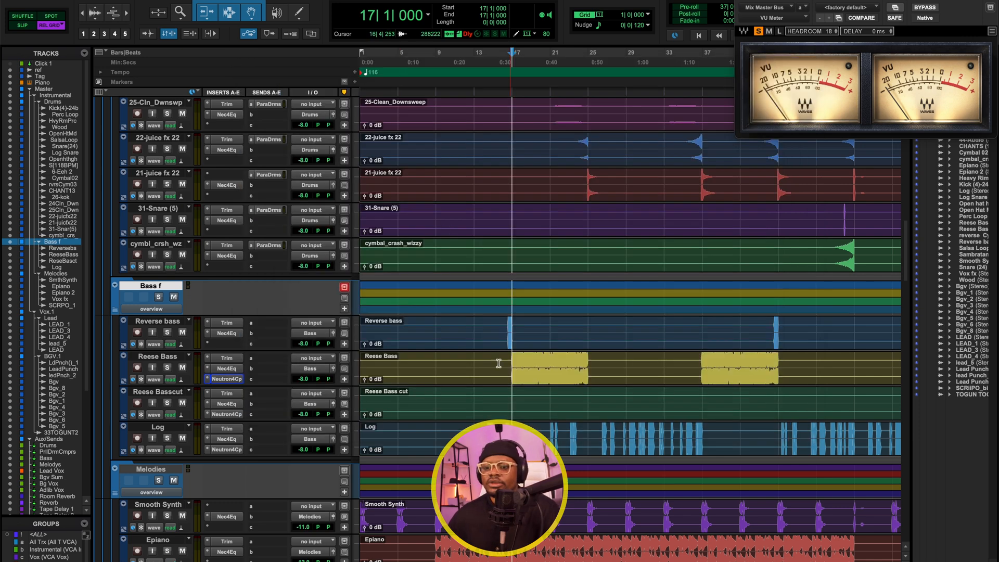
Compare the Neutron 4 Compressor settings on the Log and Reese Bass tracks, closing each plug-in after viewing it.
left_click(226, 449)
mouse_move(308, 180)
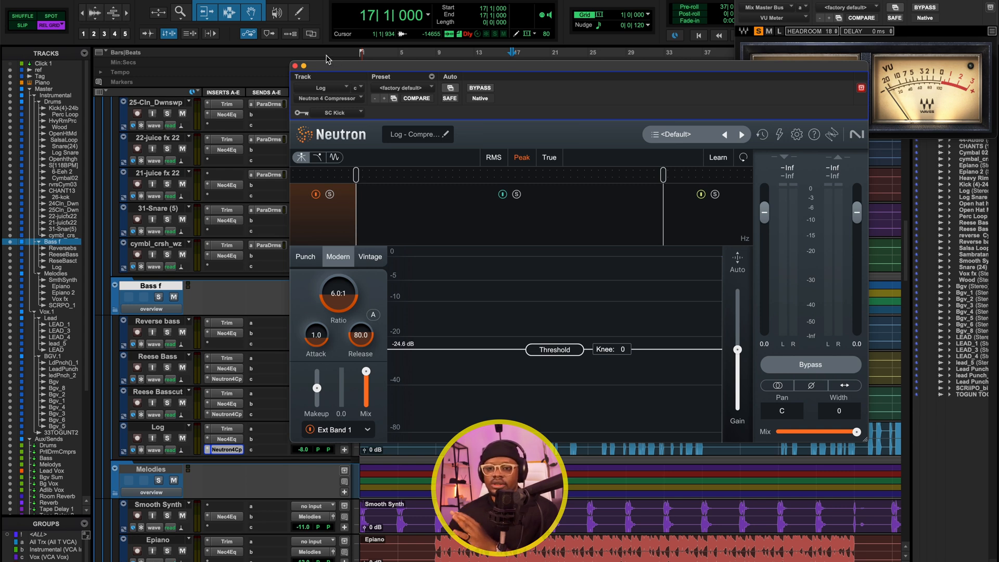
left_click(294, 66)
left_click(227, 379)
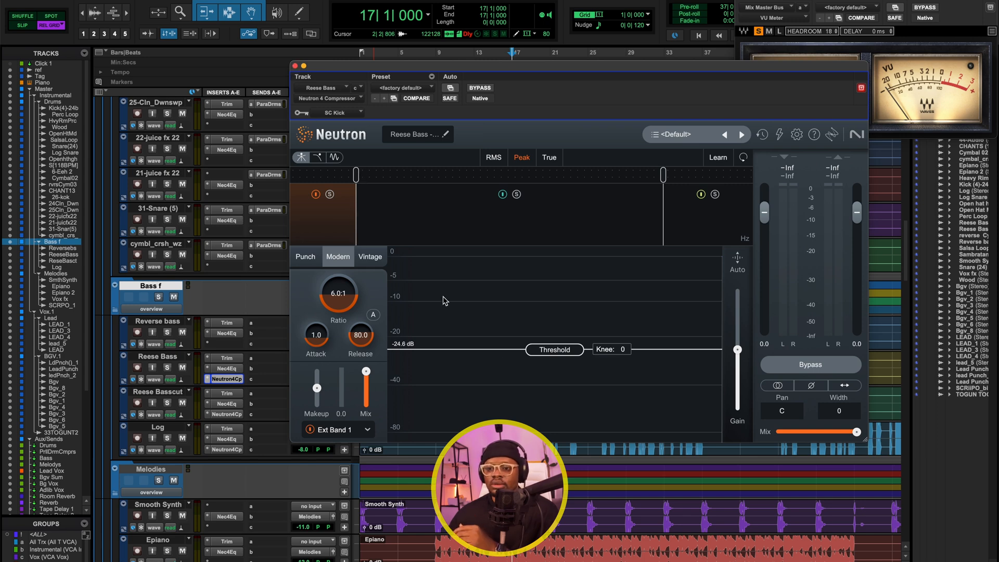
left_click(295, 66)
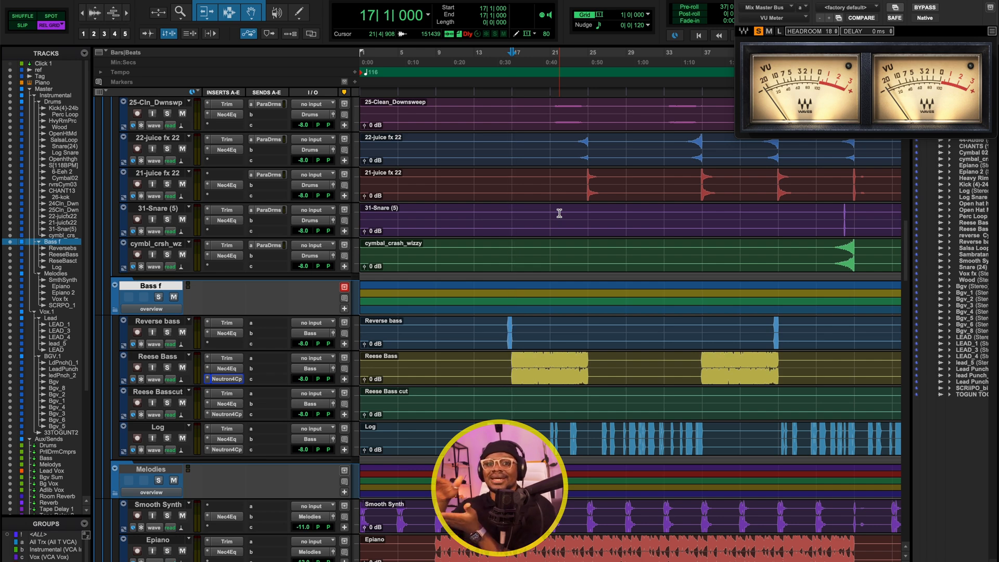
Solo the Melodies folder and play it from bar 17 with the Smooth Synth track's Nectar 4 Equalizer open.
scroll(430, 317, "down", 6)
scroll(431, 316, "up", 6)
scroll(349, 300, "down", 6)
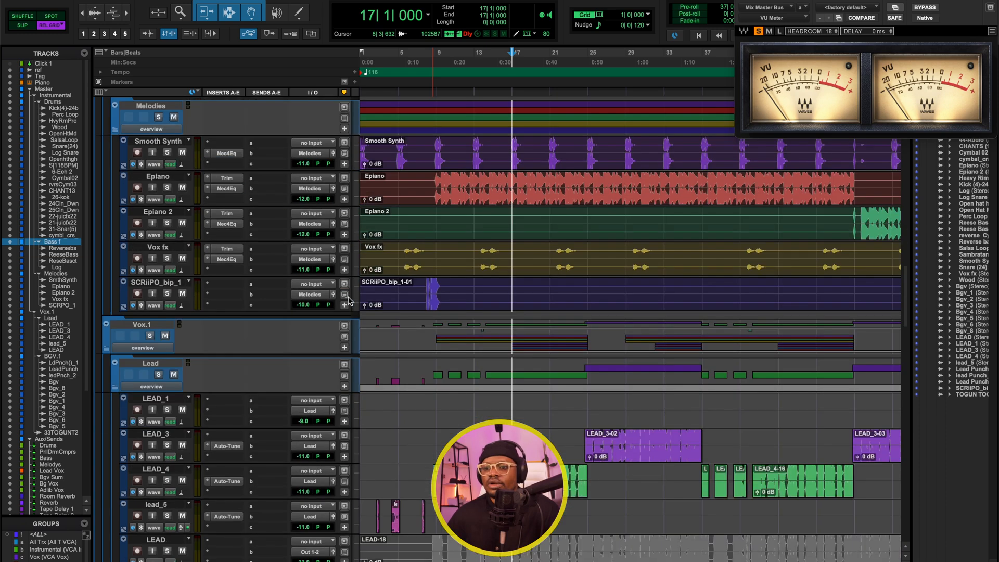
left_click(158, 117)
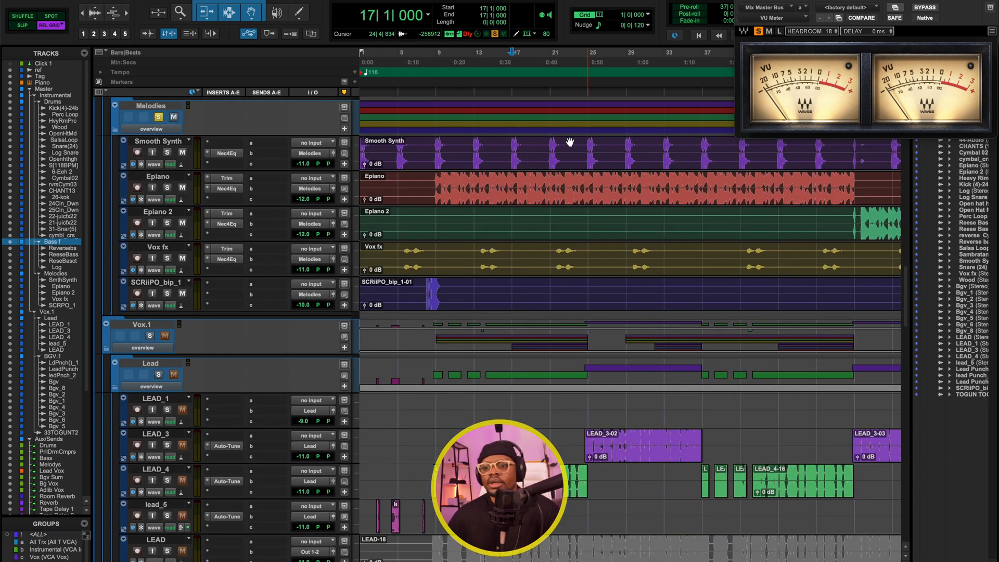
scroll(229, 194, "up", 1)
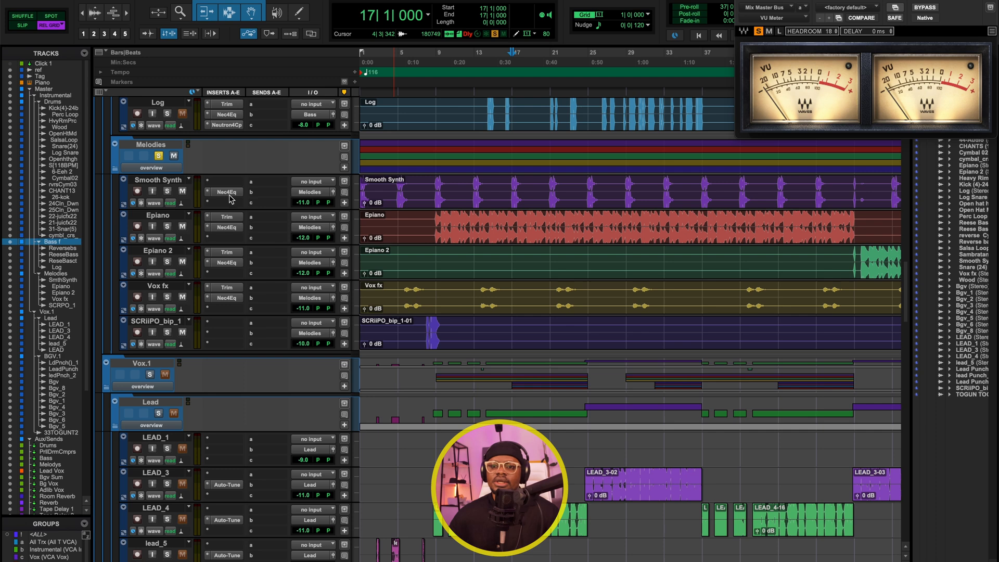
left_click(227, 192)
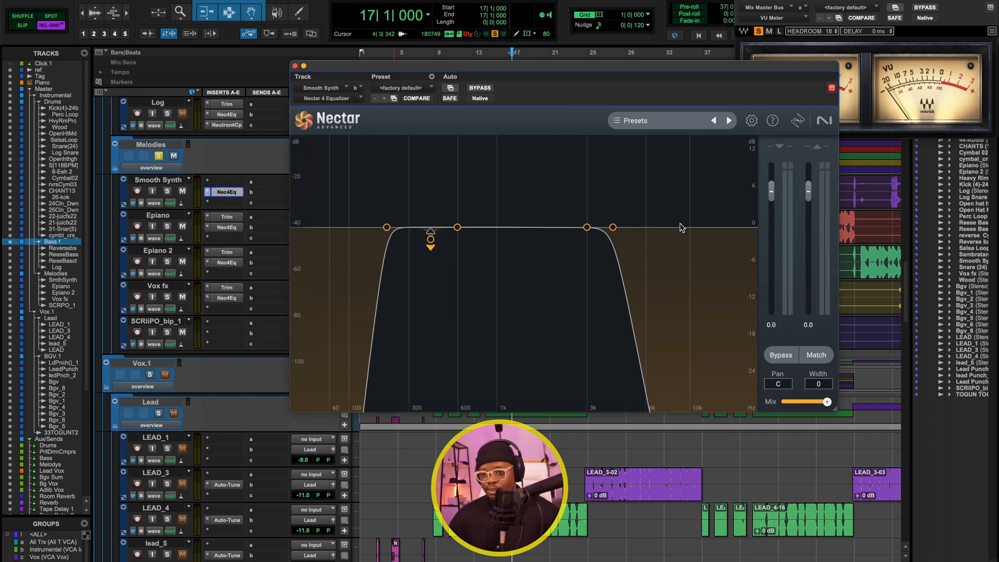
left_click_drag(545, 62, 614, 212)
key("space")
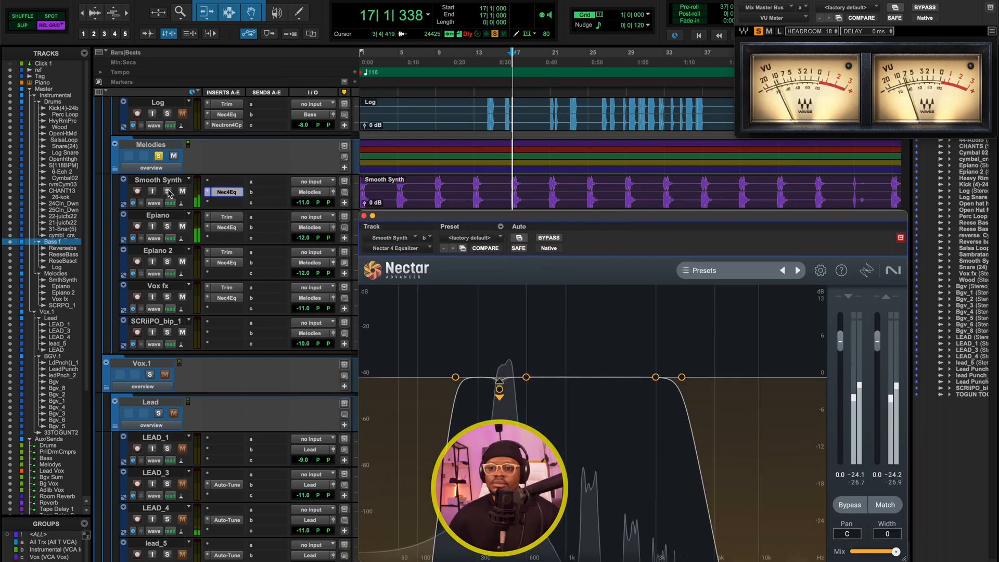
Solo the Smooth Synth track, stop playback and select the timeline from bar 17 to bar 18.
left_click(167, 191)
key("space")
left_click_drag(512, 62, 522, 65)
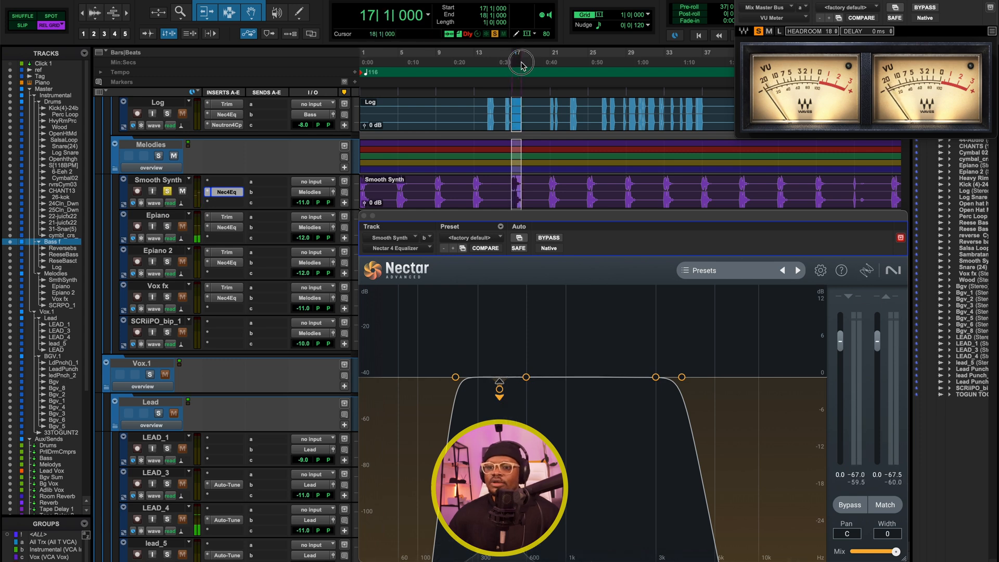
Inspect the lowpass, highpass and dynamic bell bands in the Smooth Synth track's Nectar 4 Equalizer.
left_click_drag(674, 237, 609, 86)
left_click(615, 228)
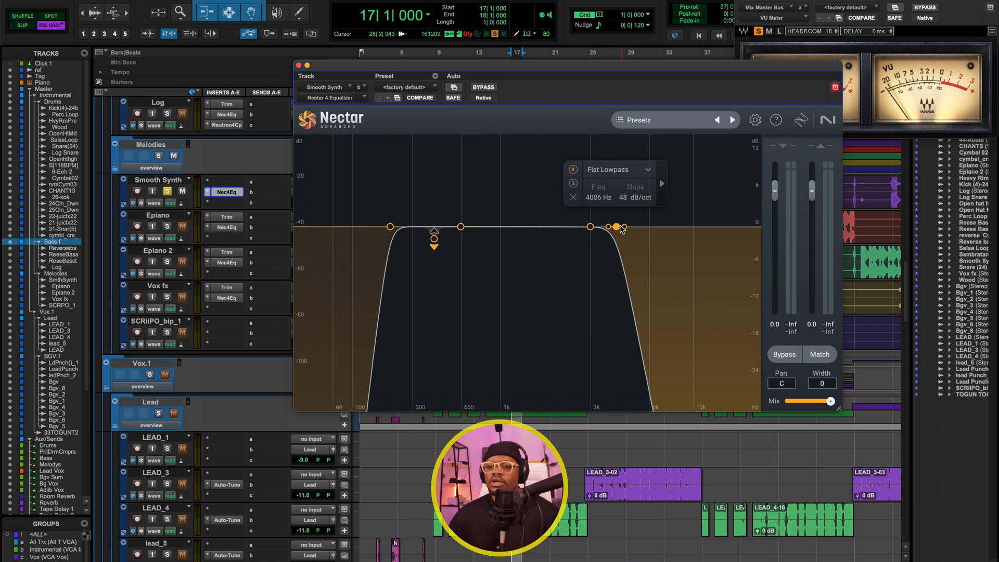
left_click(389, 227)
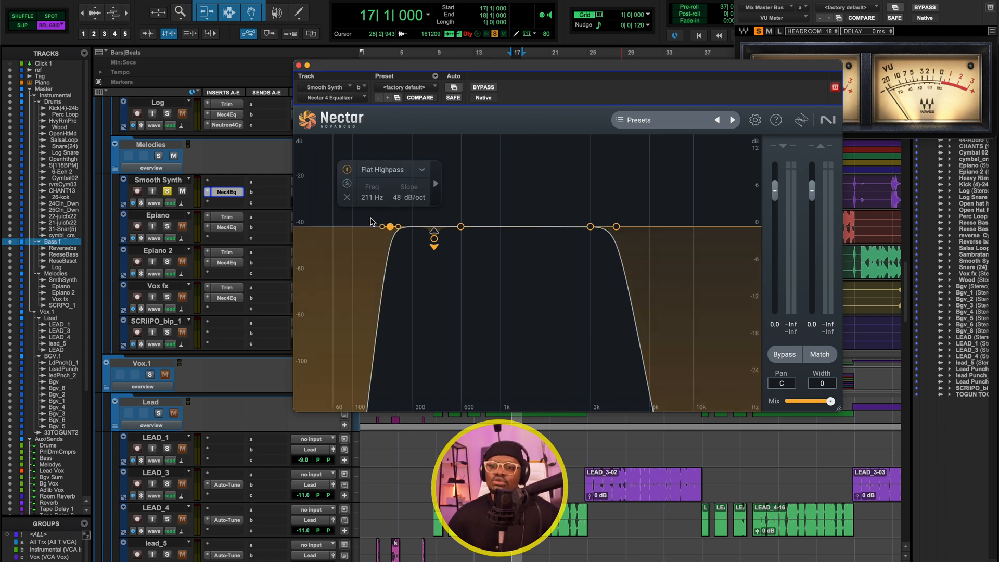
left_click(433, 240)
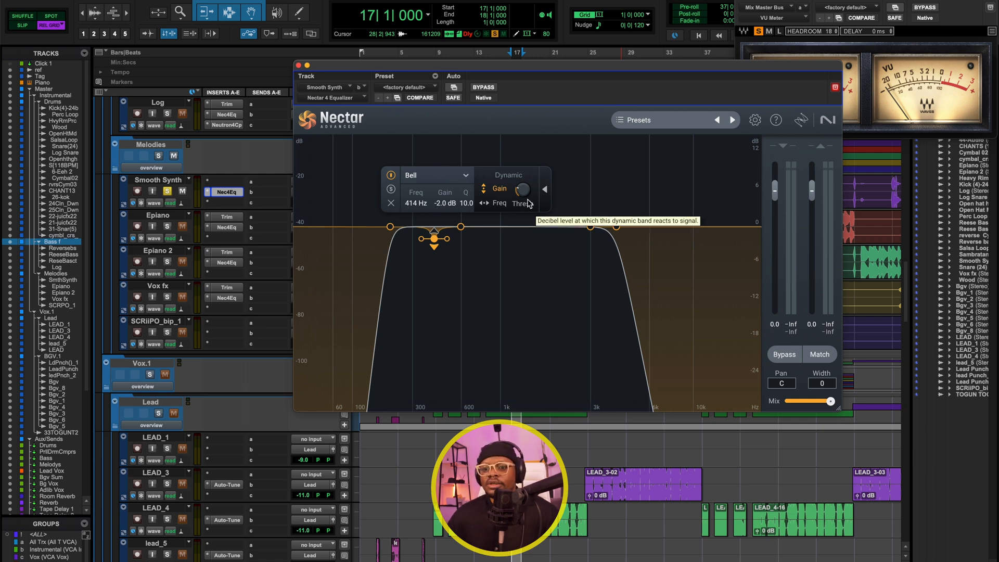
Audition the Smooth Synth equalizer's dynamic bell band in isolation during playback, and close the Nectar 4 Equalizer.
left_click_drag(527, 76, 518, 217)
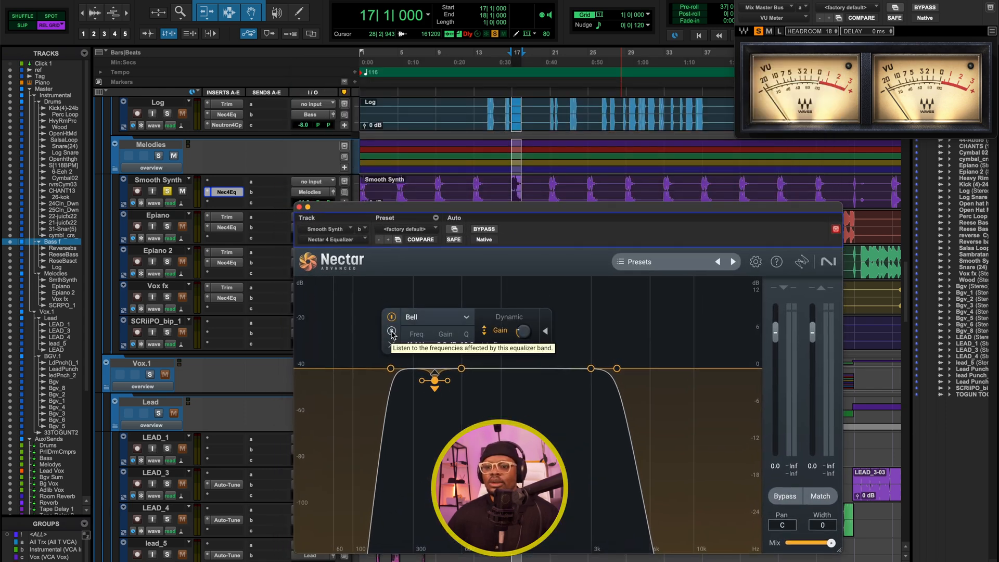
key("space")
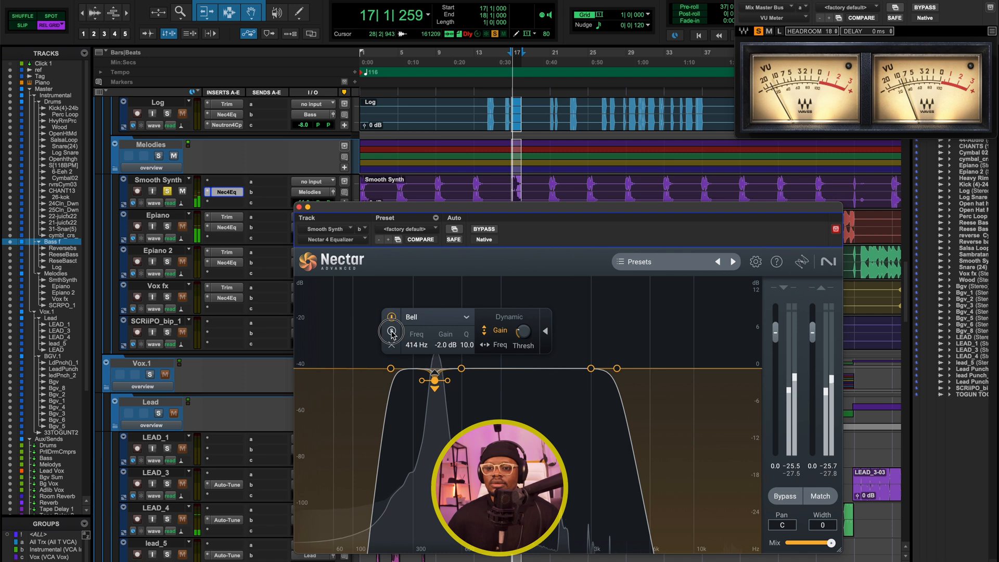
left_click(392, 331)
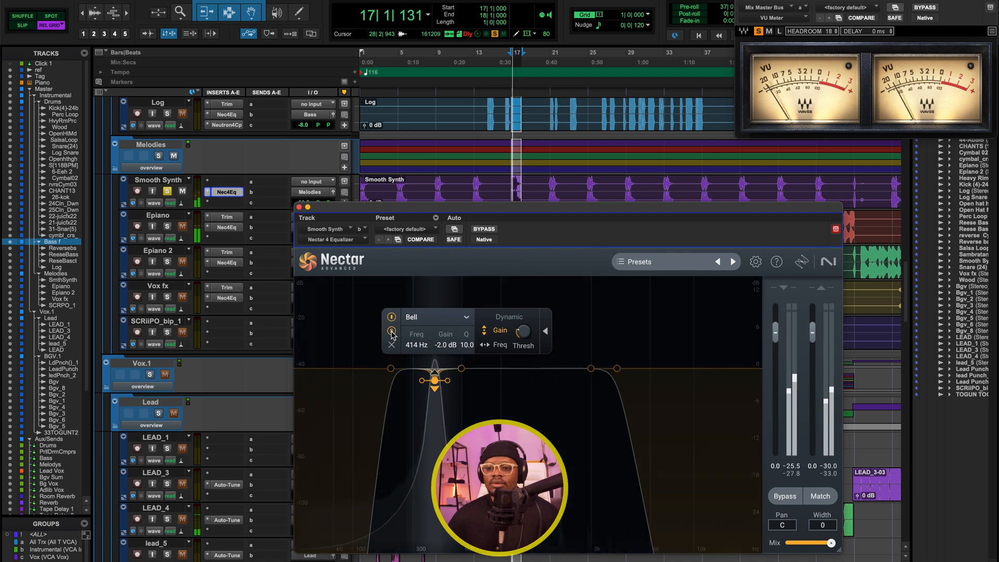
key("space")
left_click(391, 331)
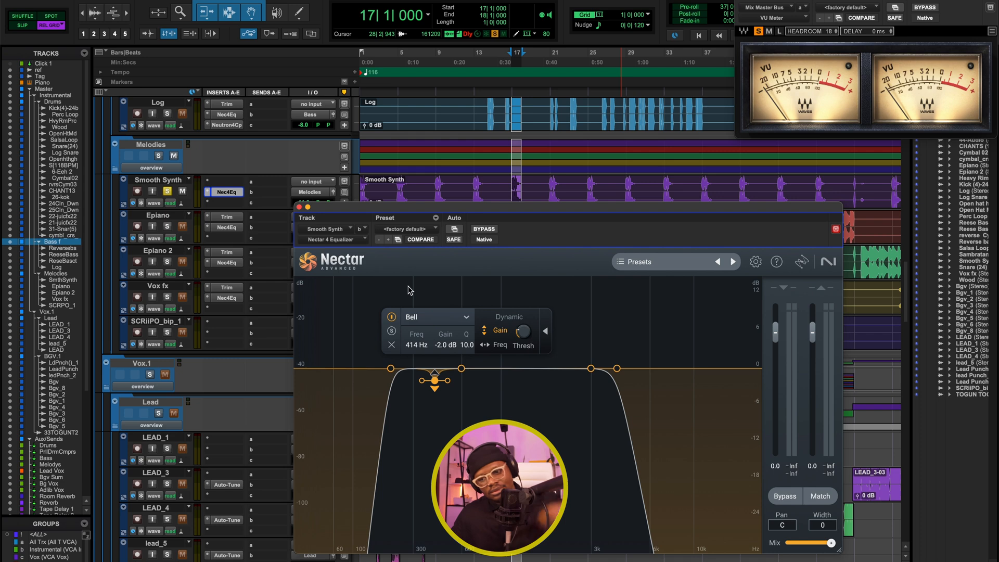
left_click(299, 207)
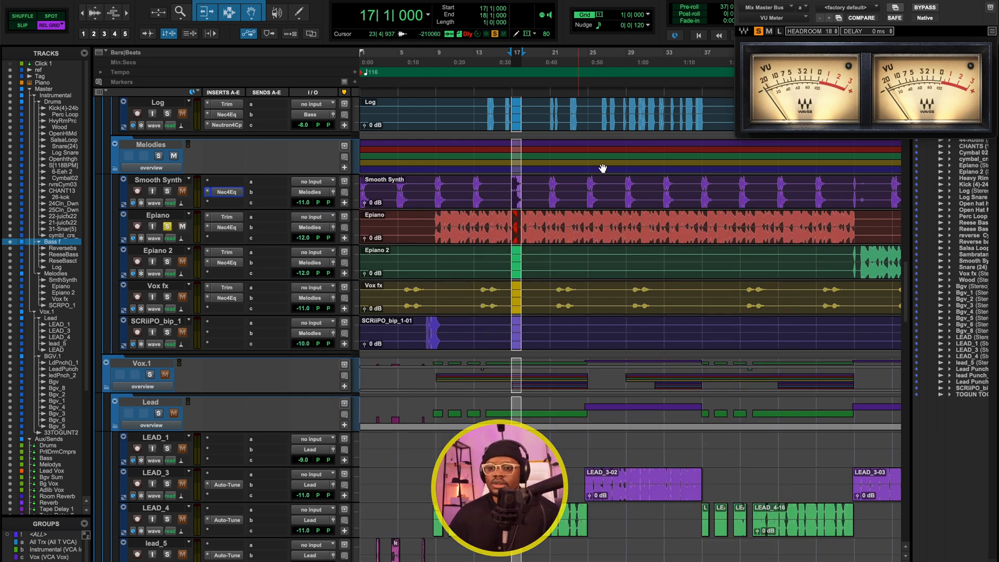
Play the soloed Epiano track from bar 9 and check the gain in its Trim plug-in.
left_click(438, 218)
key("space")
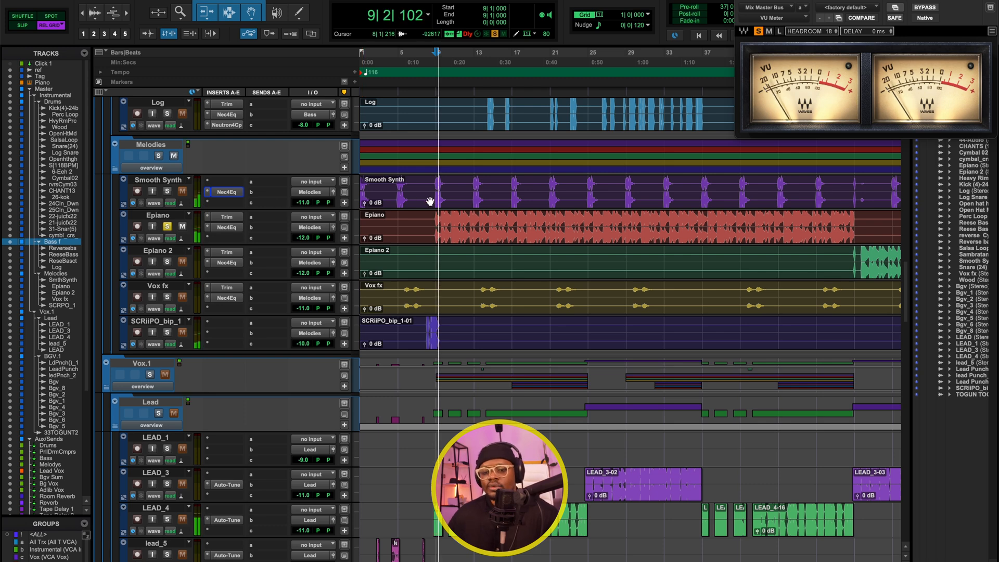
left_click(227, 218)
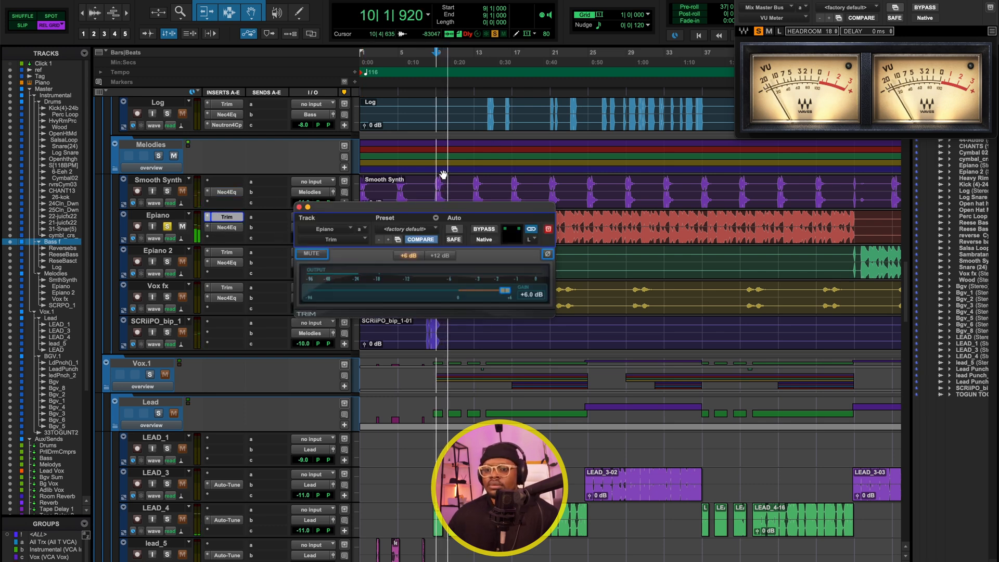
left_click_drag(463, 208, 598, 85)
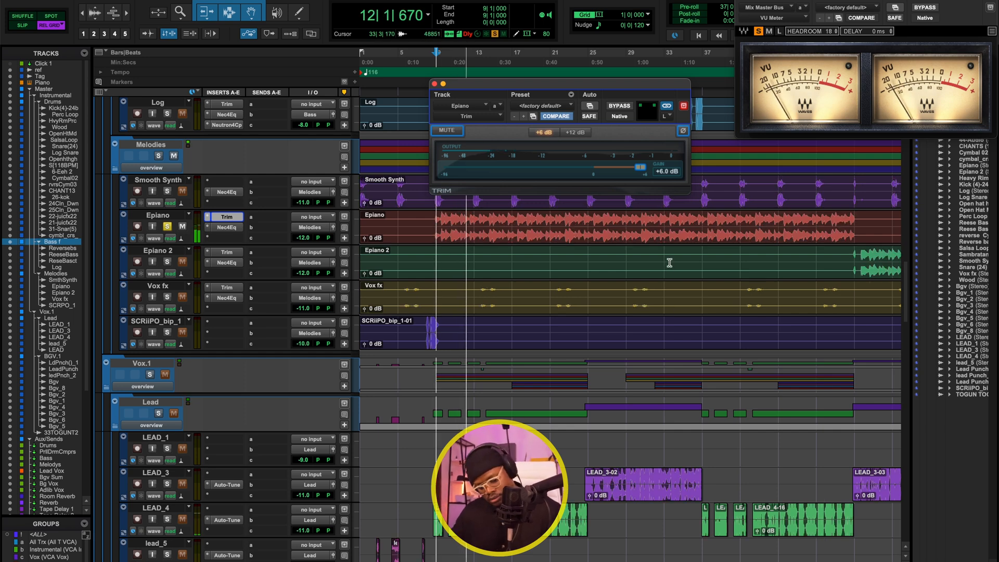
key("space")
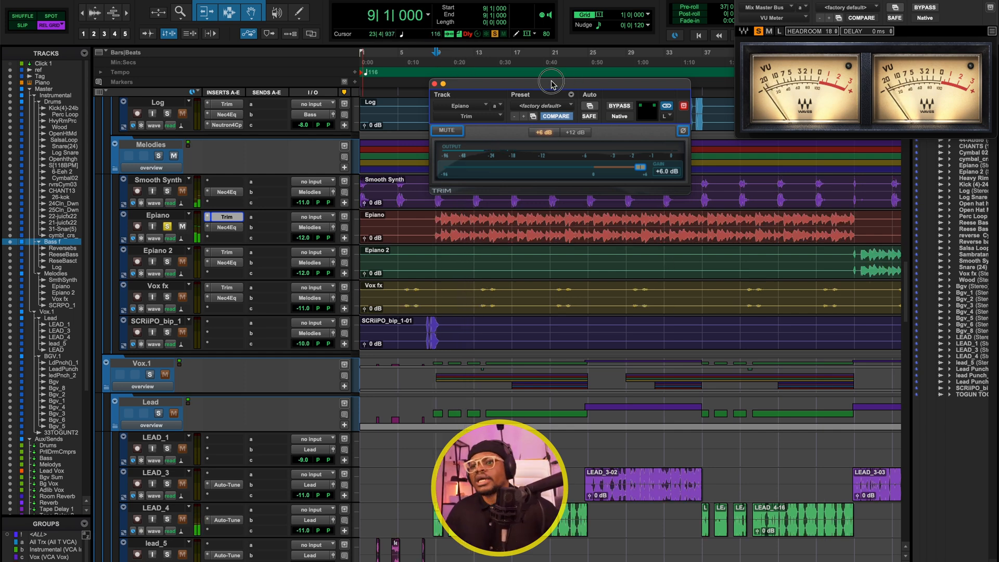
left_click_drag(553, 84, 546, 63)
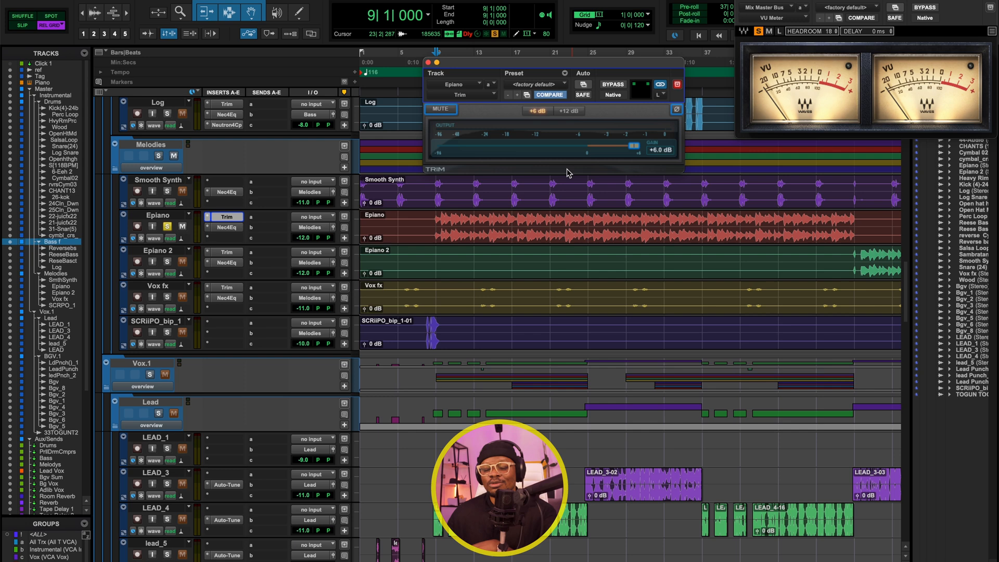
Open the Epiano track's Nectar 4 Equalizer and inspect its lowpass band and three bell bands.
left_click(227, 227)
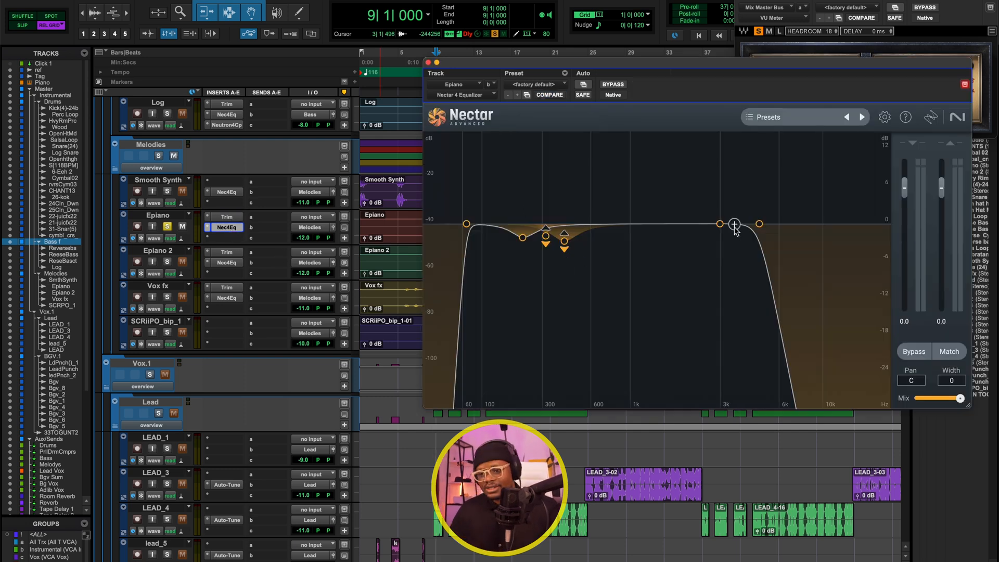
left_click(658, 191)
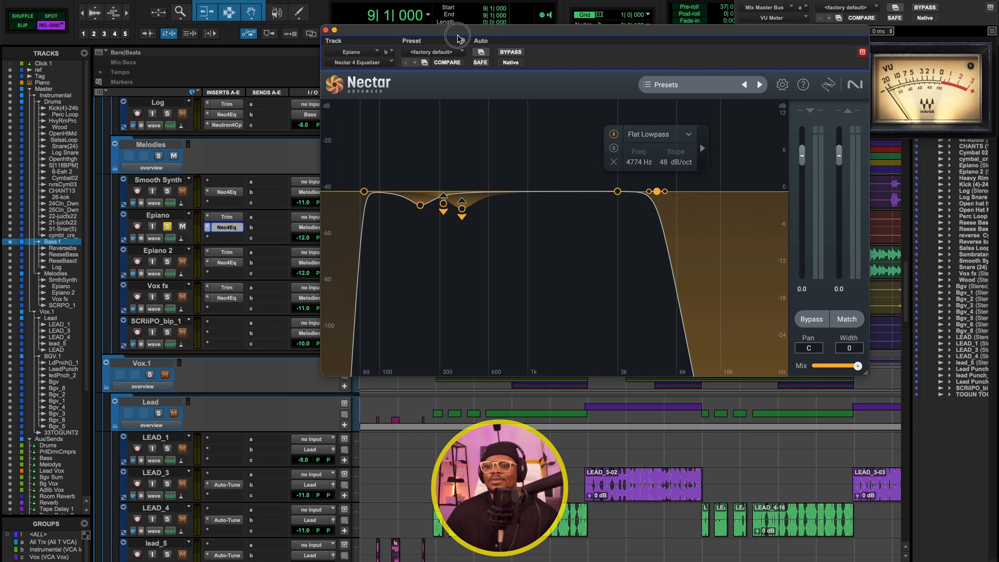
left_click(419, 206)
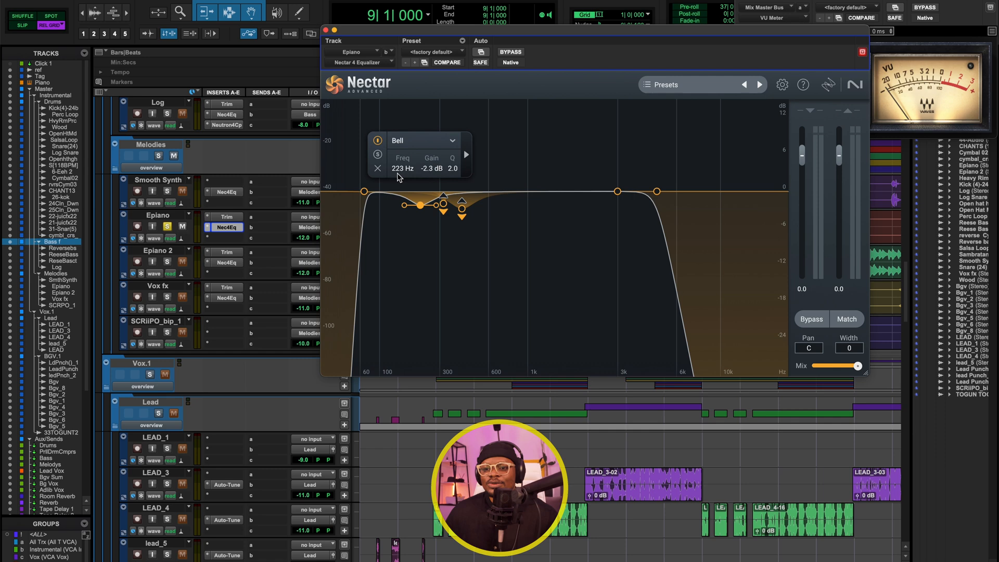
left_click(442, 203)
scroll(462, 211, "down", 5)
left_click(462, 209)
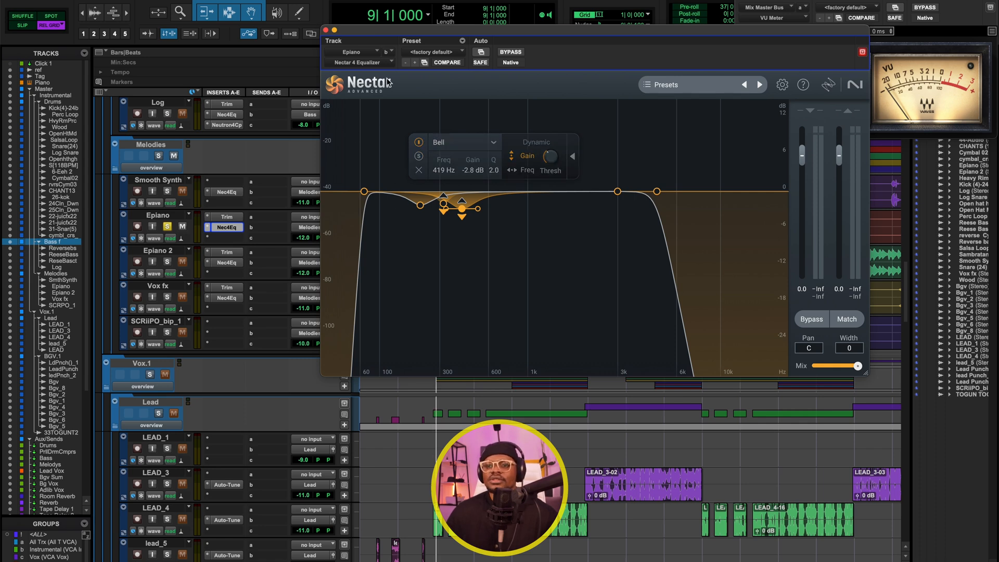
Audition each Epiano equalizer bell band in isolation during playback, inspect the highpass band, and close the equalizer.
key("space")
left_click(420, 205)
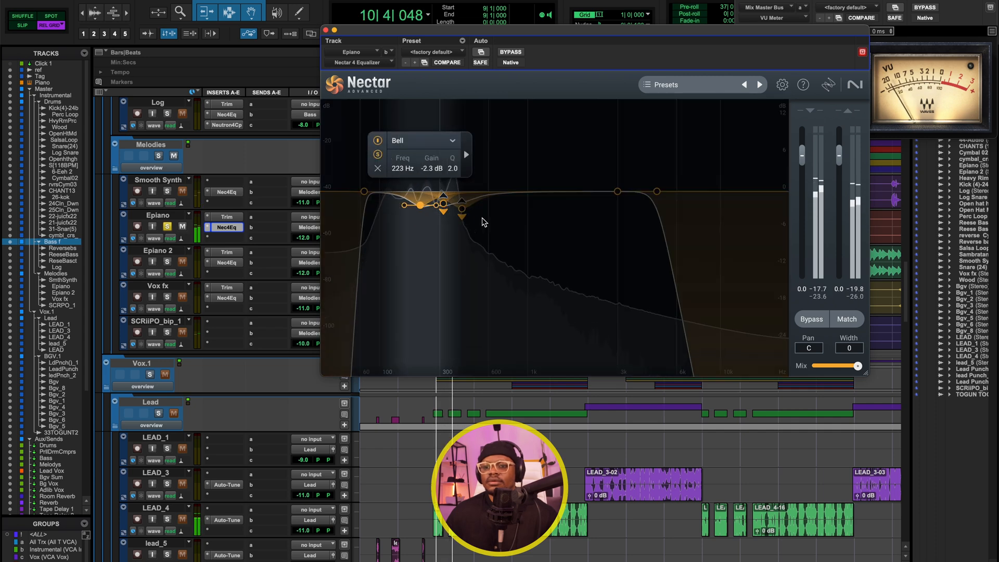
left_click(443, 205)
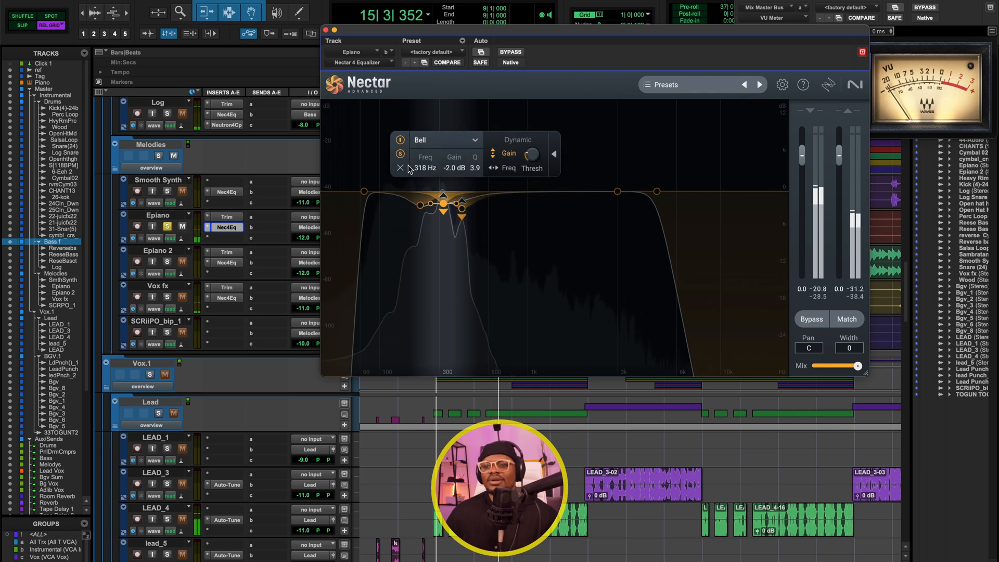
left_click(462, 209)
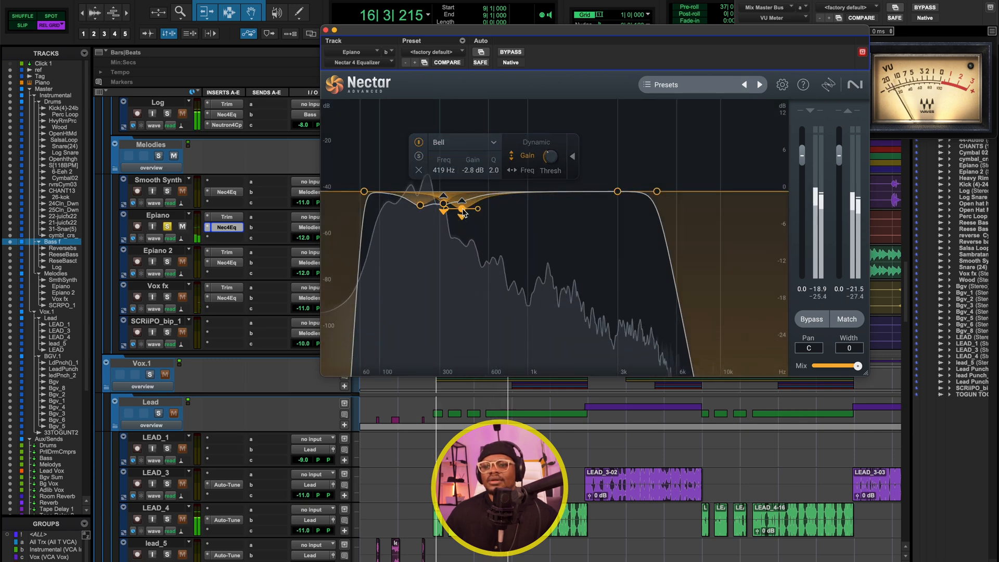
left_click(418, 157)
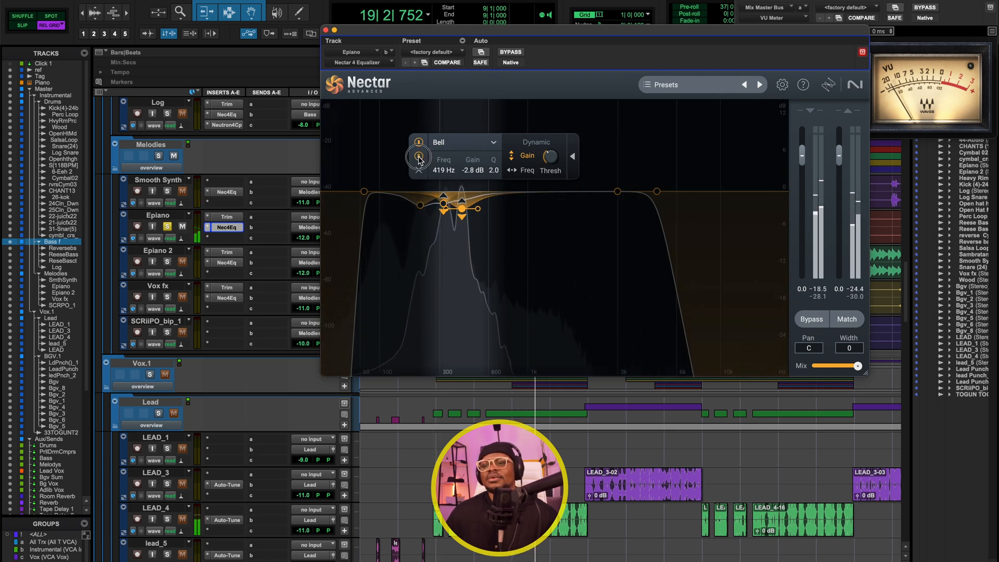
left_click(418, 156)
key("space")
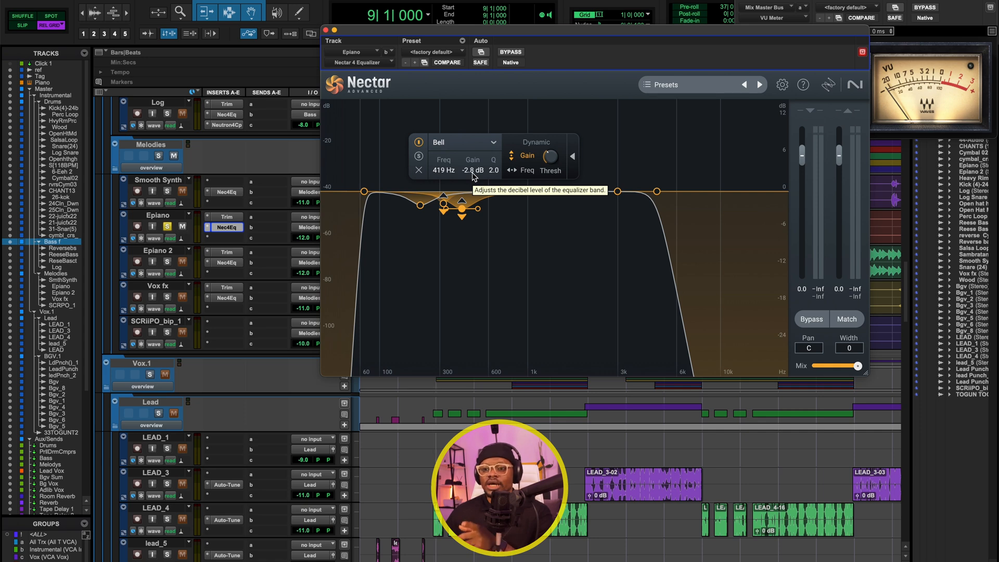
left_click(364, 192)
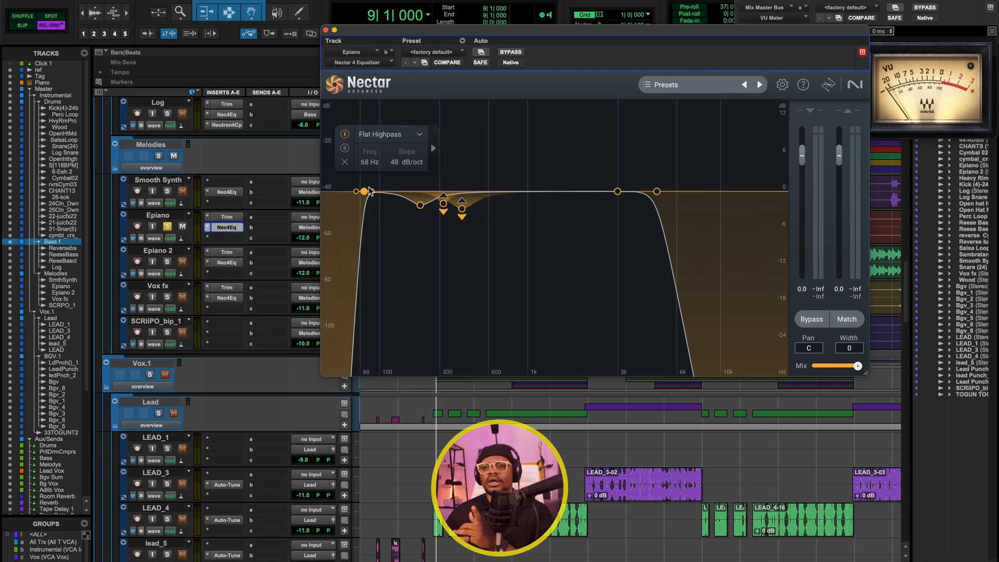
left_click(324, 30)
Solo the Epiano 2 track and play it from bar 54 while examining its Nectar 4 Equalizer curve.
left_click(167, 262)
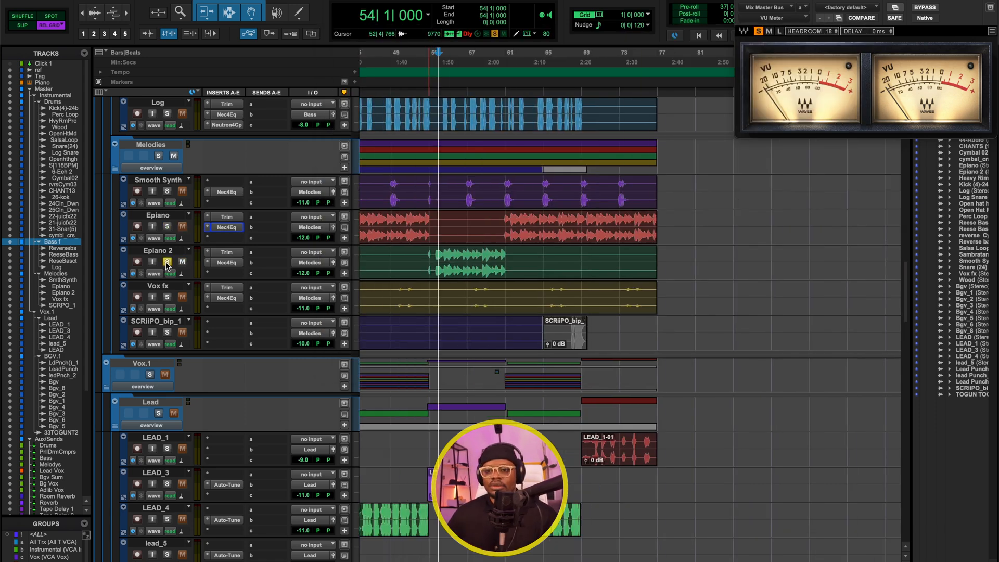
left_click(226, 262)
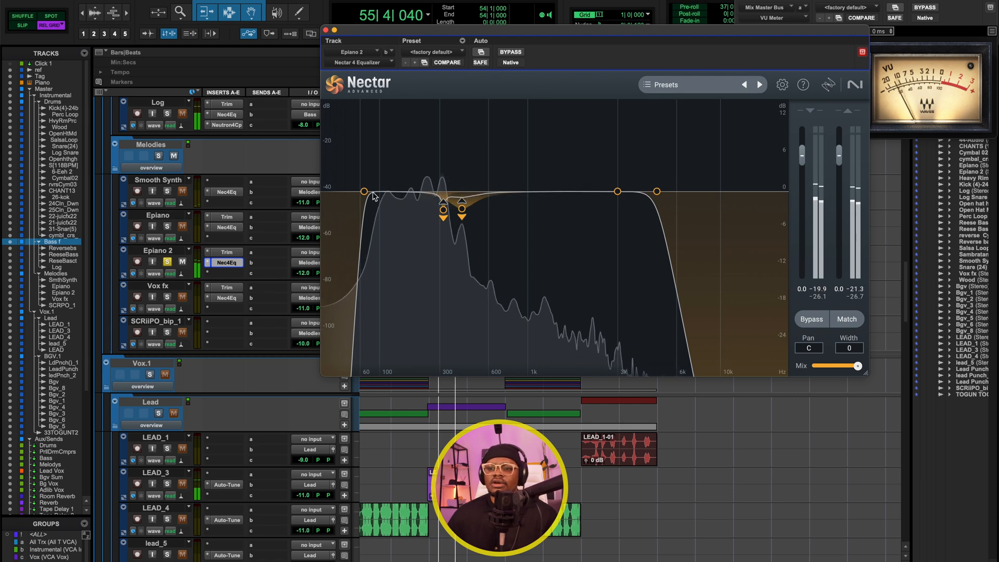
left_click(326, 30)
key("space")
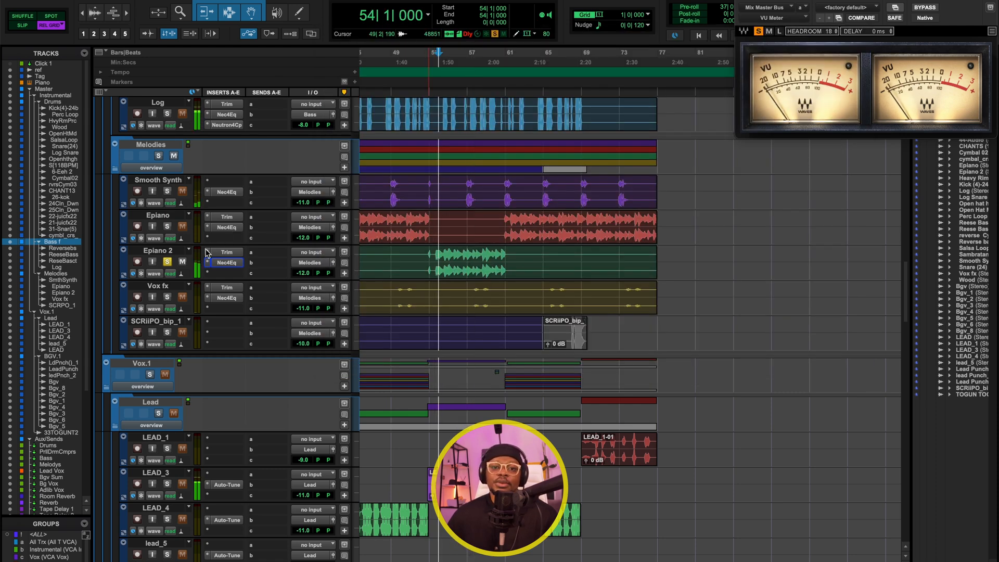
Check the Trim plug-in on the Epiano 2 track and release the track's solo.
left_click(227, 253)
left_click(228, 253)
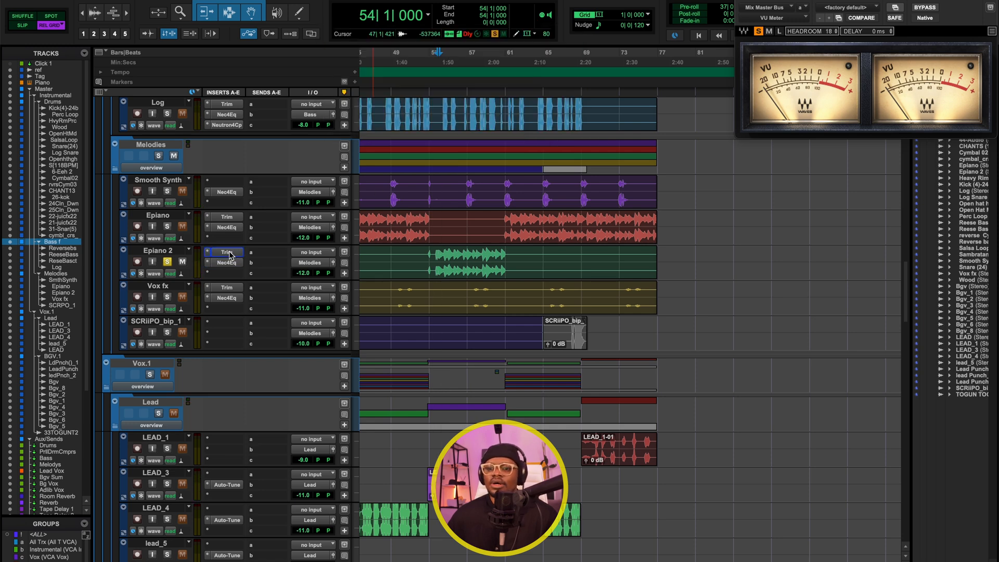
left_click(167, 261)
Play the Vox fx track soloed, inspect the curve in its Nectar 4 Equalizer, and release the solo.
left_click(167, 296)
key("space")
left_click(226, 297)
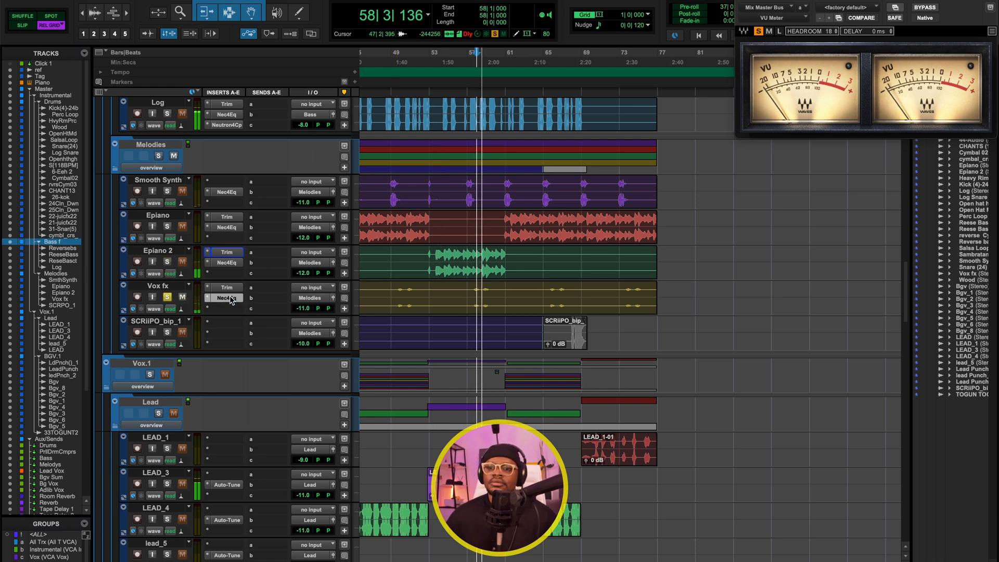
key("space")
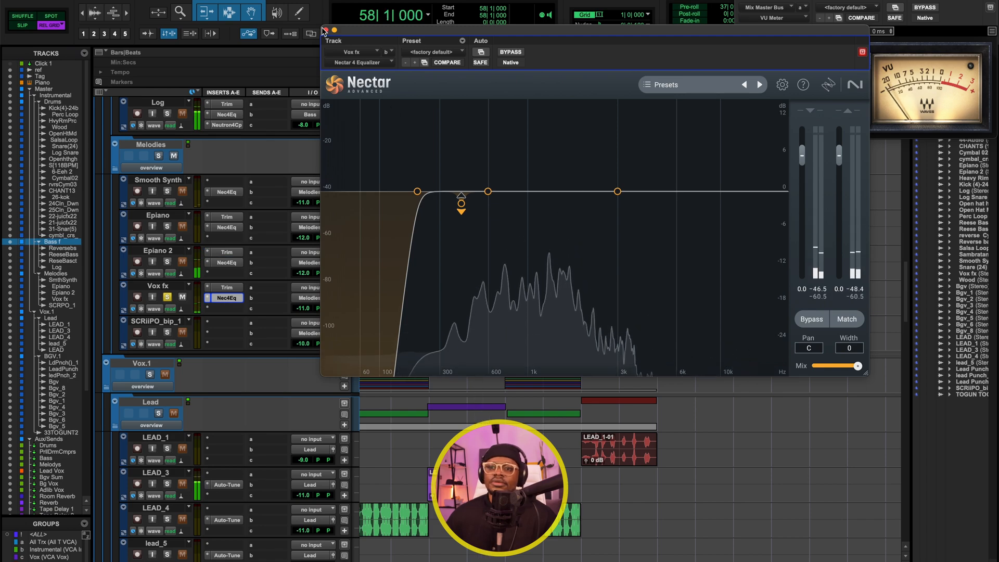
left_click(326, 30)
left_click(167, 296)
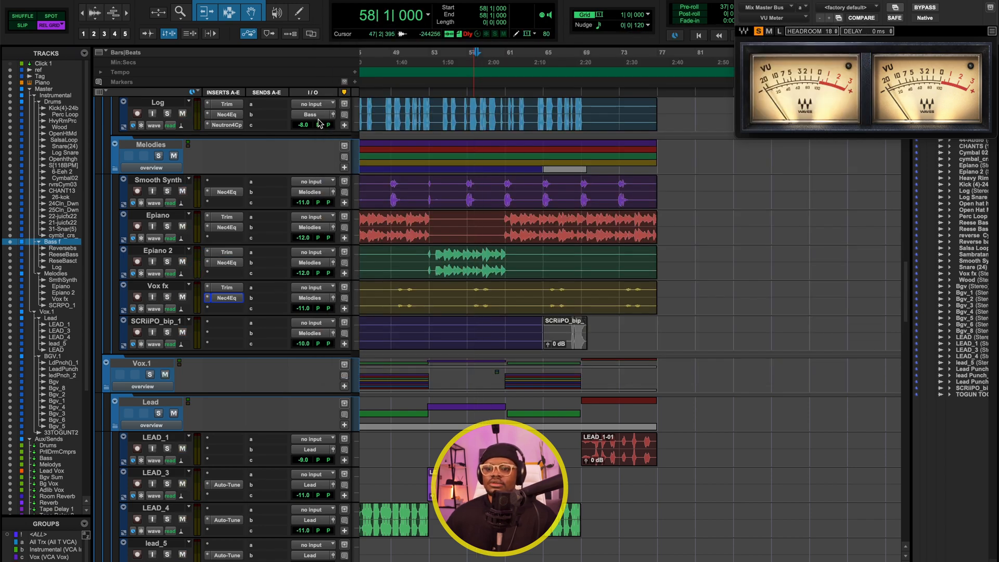
Solo the Instrumental folder and play the whole beat from bar 58, looking over the drum, bass and melody tracks.
scroll(319, 125, "up", 20)
left_click(149, 262)
key("space")
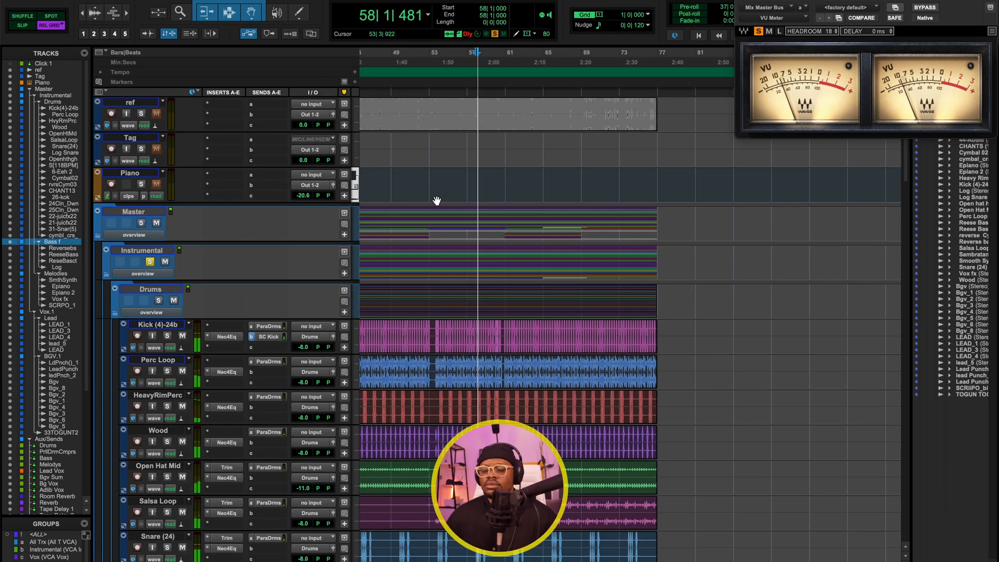
scroll(437, 200, "down", 15)
scroll(436, 200, "left", 2)
scroll(437, 201, "down", 10)
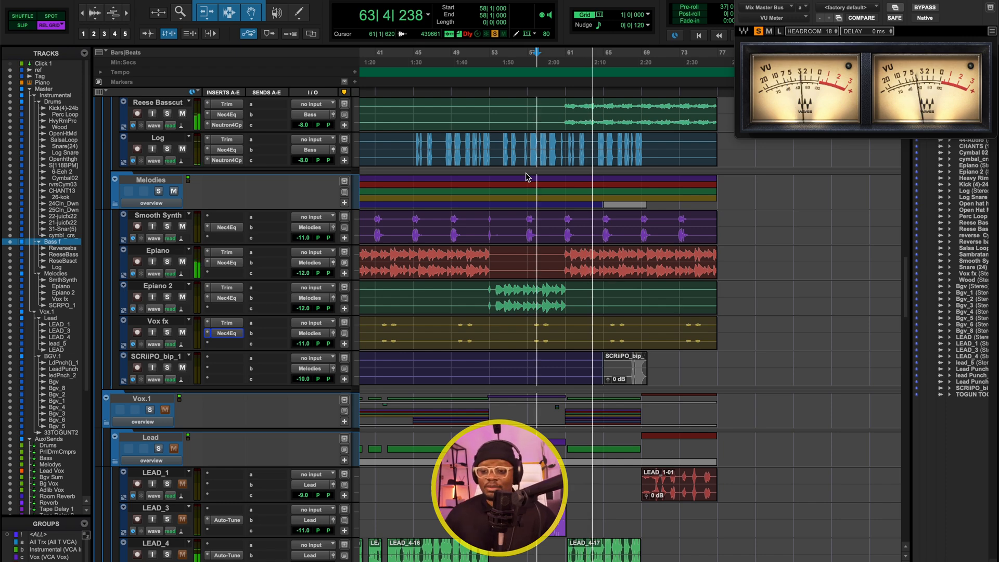
key("space")
Play the vocals from bar 8 with the Lead folder soloed, release that solo during playback, and stop.
scroll(520, 208, "down", 5)
scroll(588, 228, "left", 5)
scroll(588, 228, "up", 2)
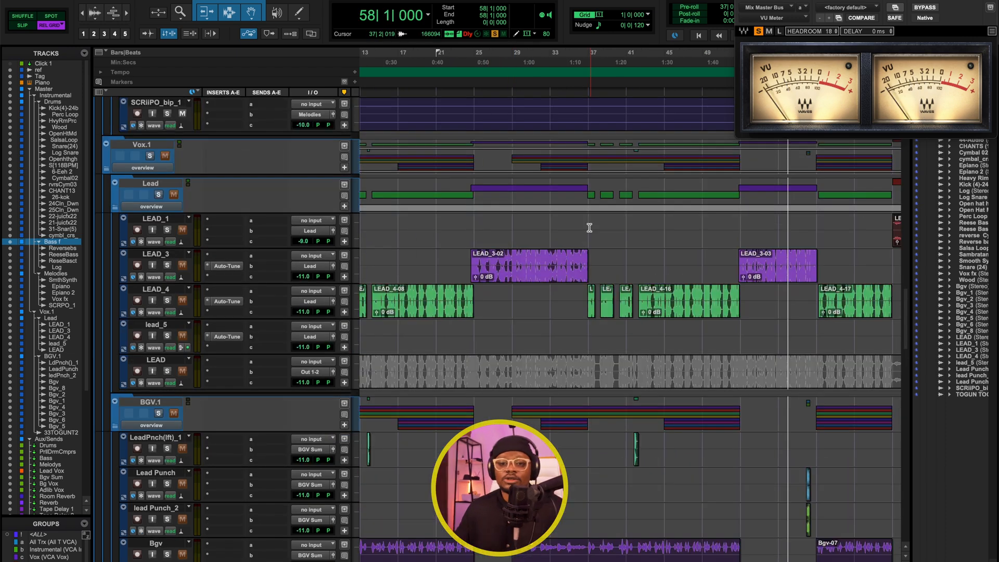
key("r")
key("r")
scroll(472, 230, "left", 3)
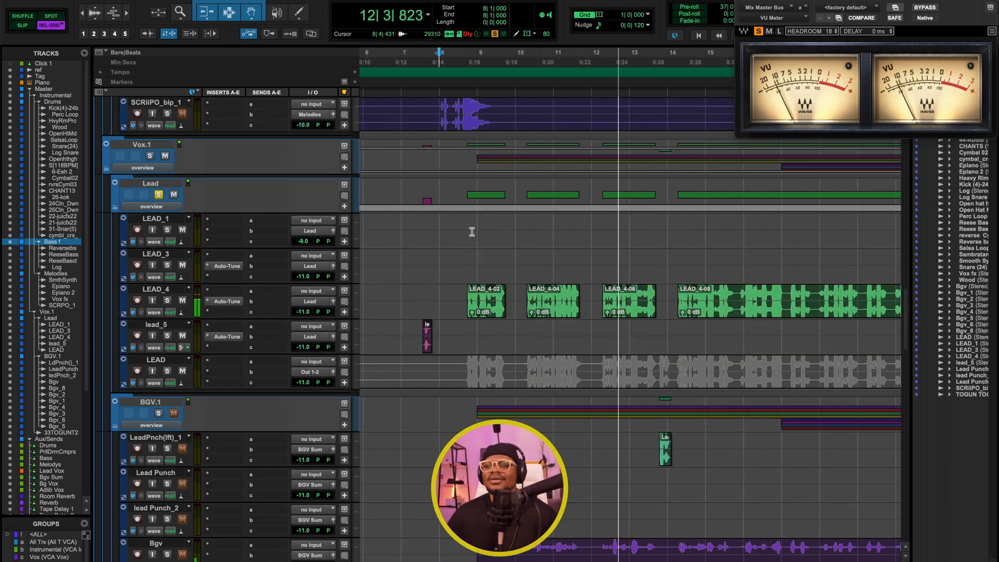
left_click(158, 194)
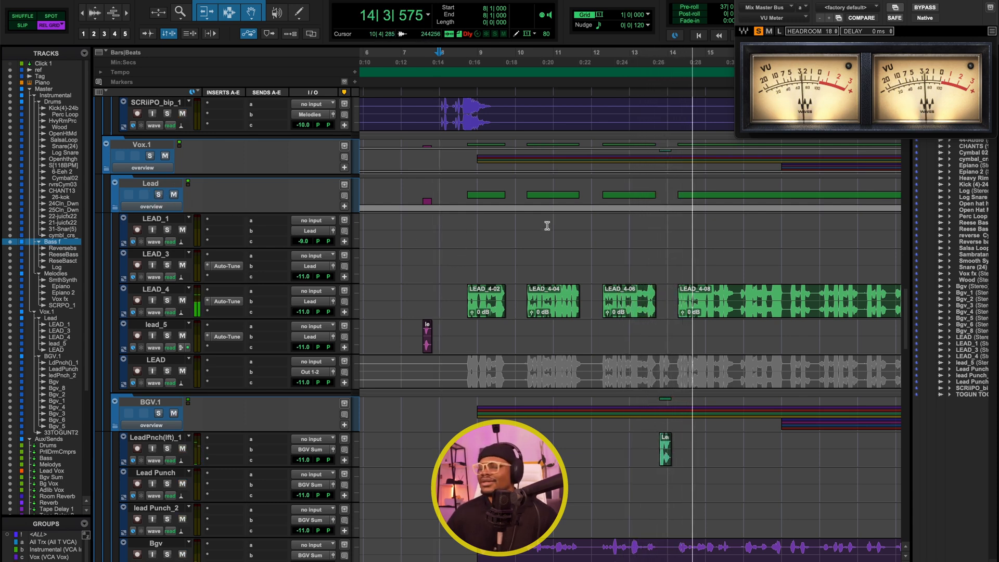
scroll(546, 225, "right", 3)
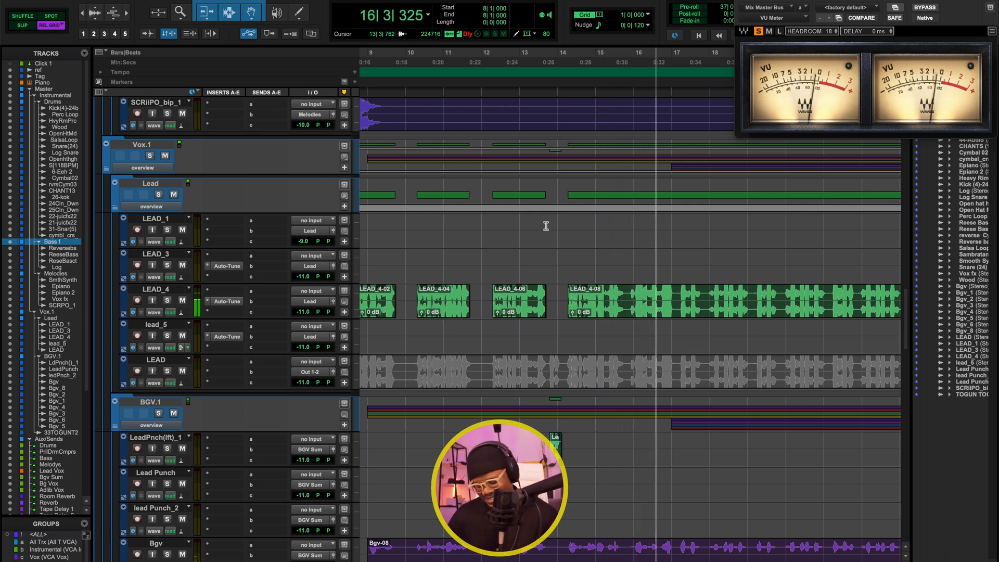
key("space")
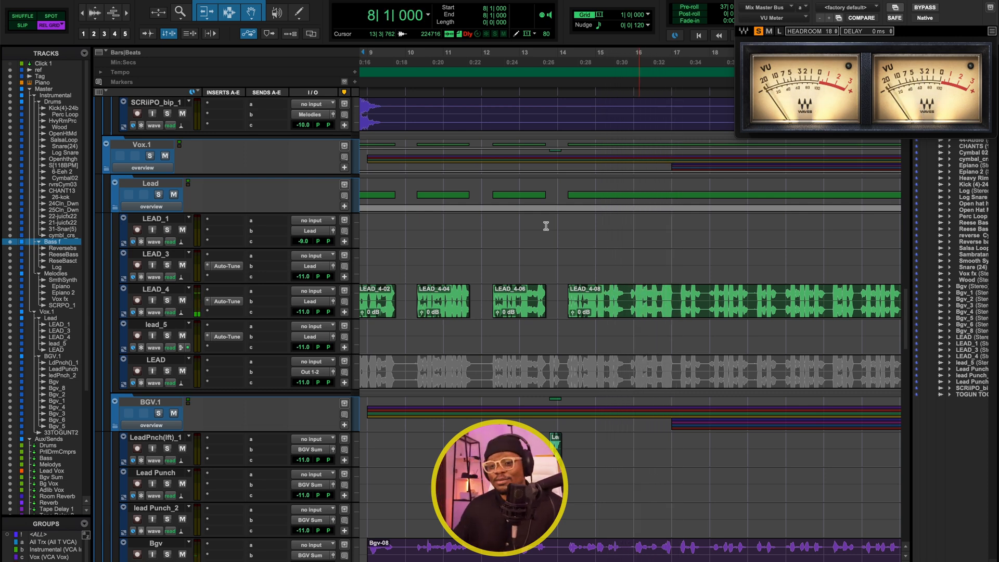
Switch to the Mix window and inspect the suppression amount in the Lead Vox track's NS1 plug-in.
key("ctrl+equal")
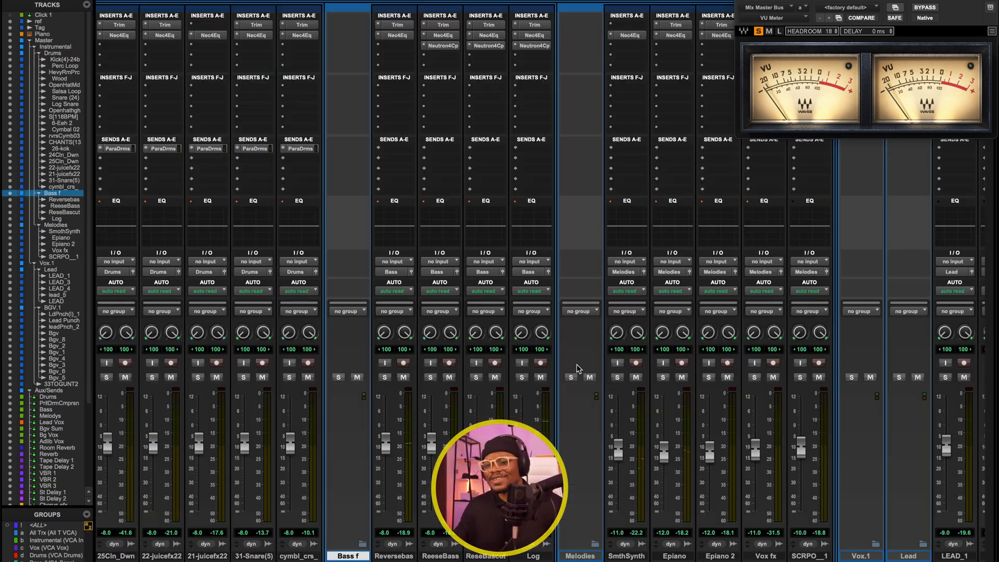
scroll(534, 301, "right", 5)
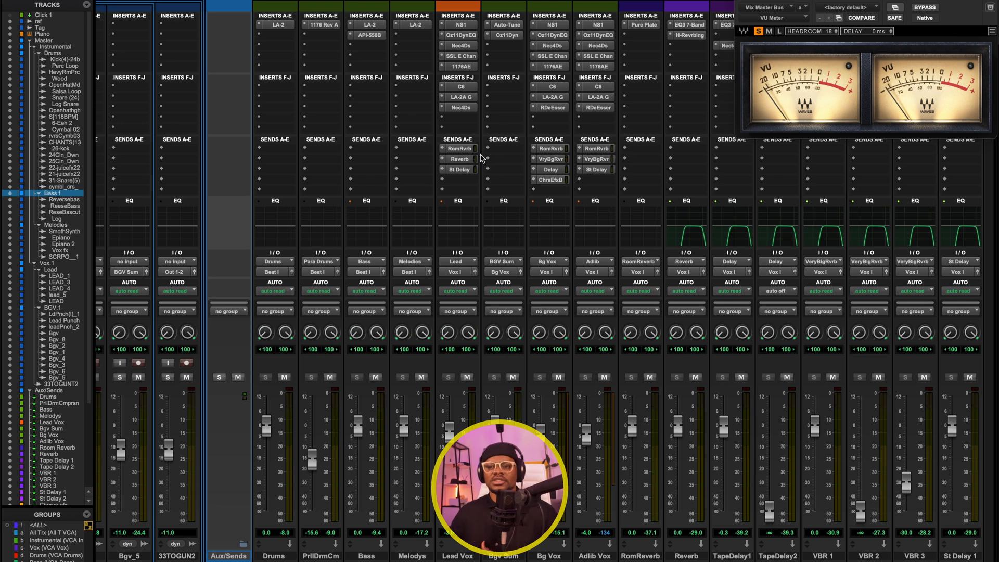
left_click(460, 25)
left_click_drag(468, 28, 507, 63)
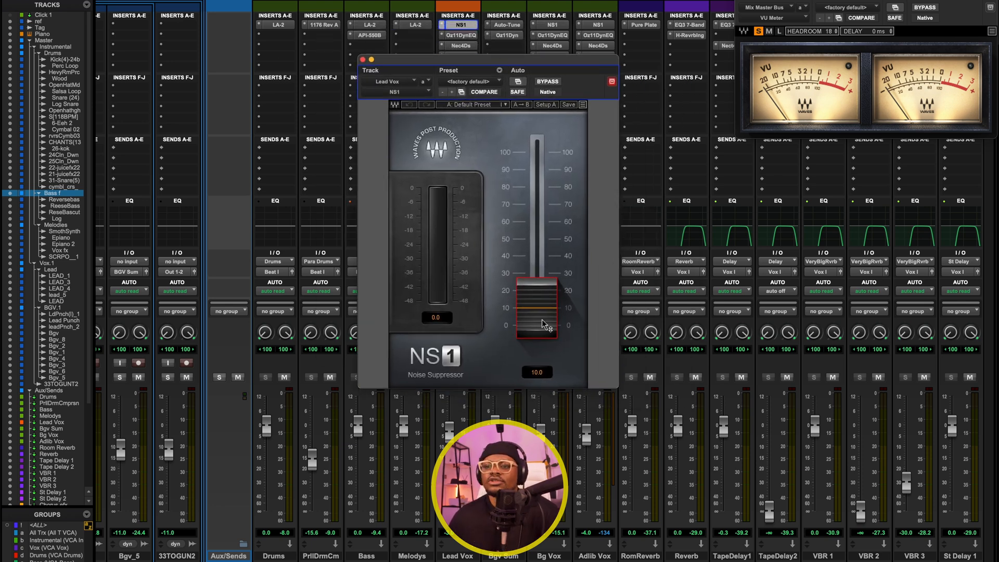
left_click(363, 60)
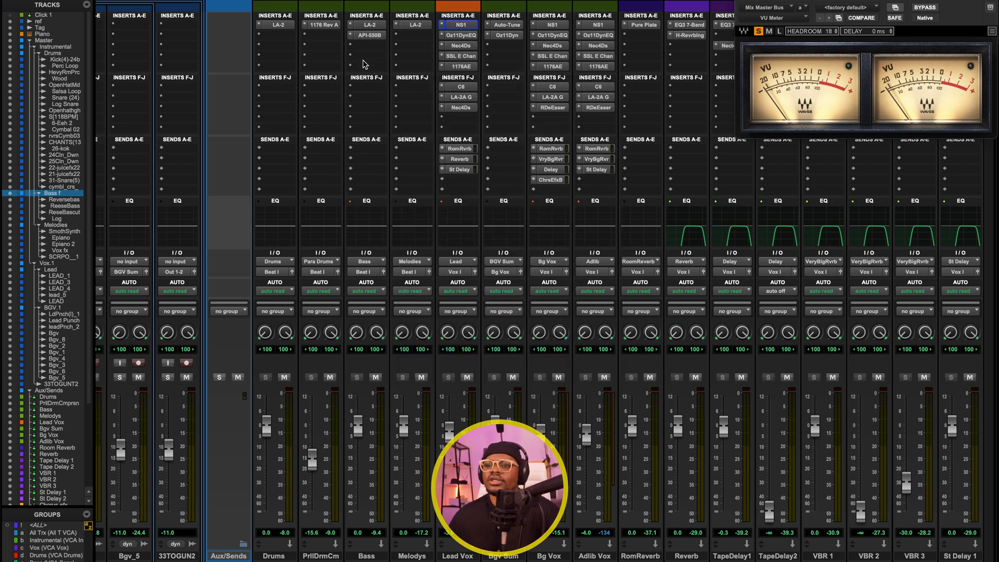
Inspect the Lead Vox track's Ozone 11 Dynamic EQ bands during playback and compare the sound with the plug-in bypassed and active.
left_click(461, 35)
left_click_drag(629, 64, 485, 53)
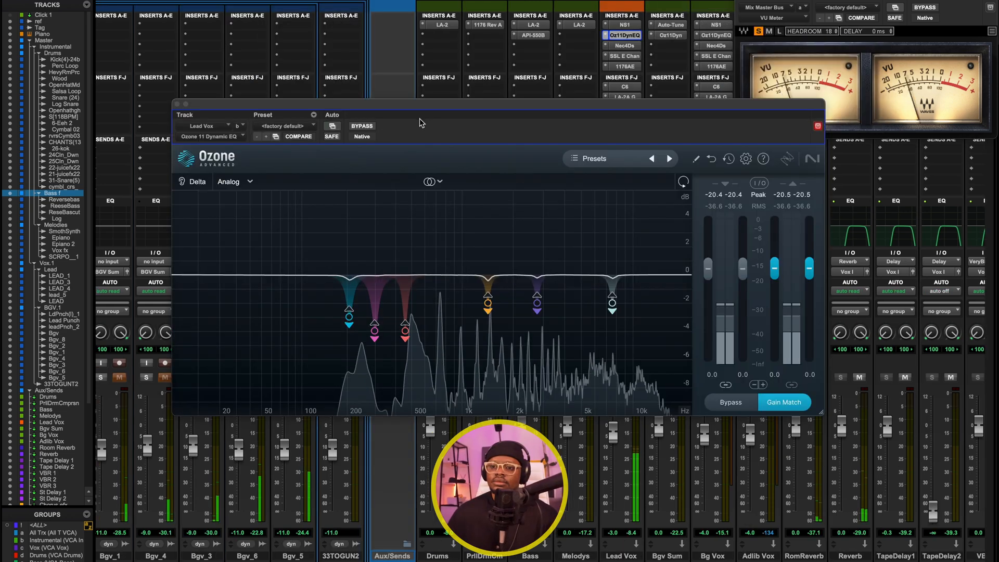
left_click(358, 126)
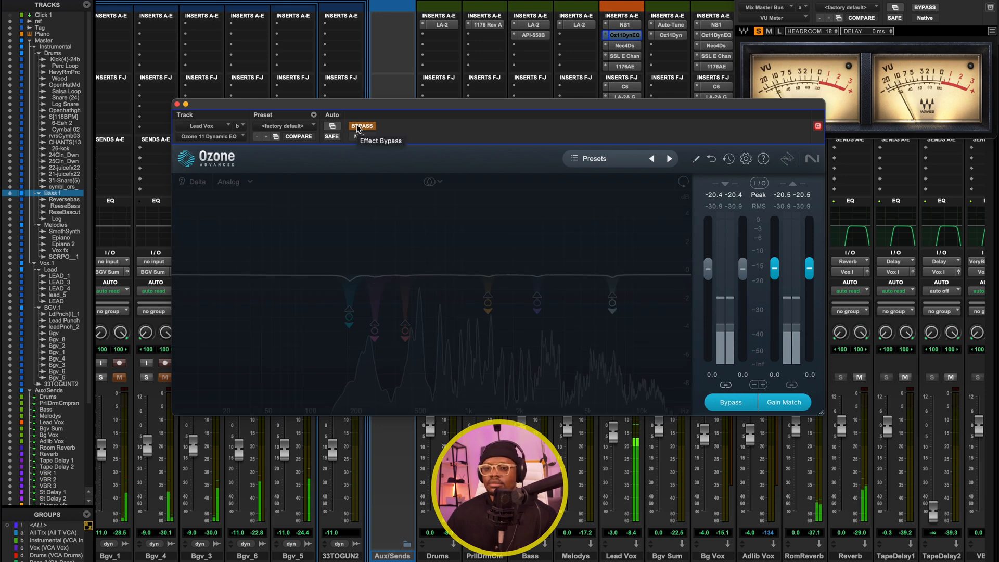
left_click(359, 126)
Lower the threshold of the Lead Vox track's Nectar 4 DeEsser to -3.7 dB, audition it, and close the plug-in.
left_click_drag(444, 109, 493, 45)
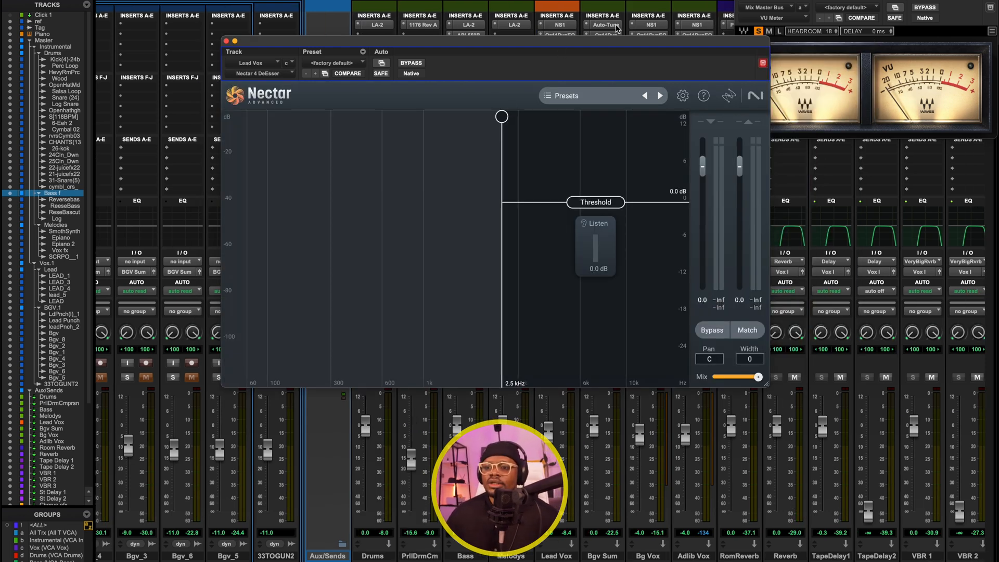
left_click_drag(598, 46, 519, 59)
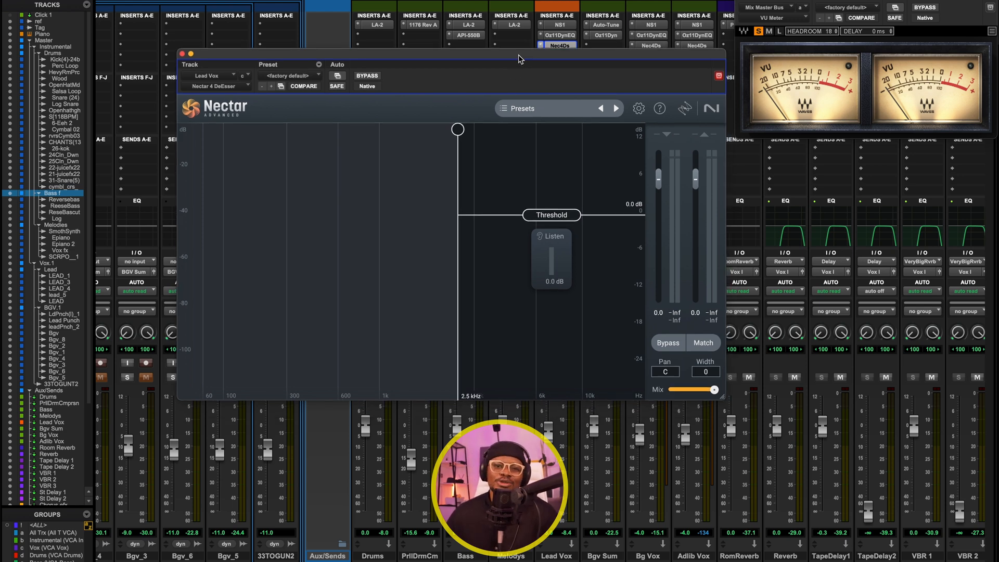
left_click_drag(552, 214, 548, 236)
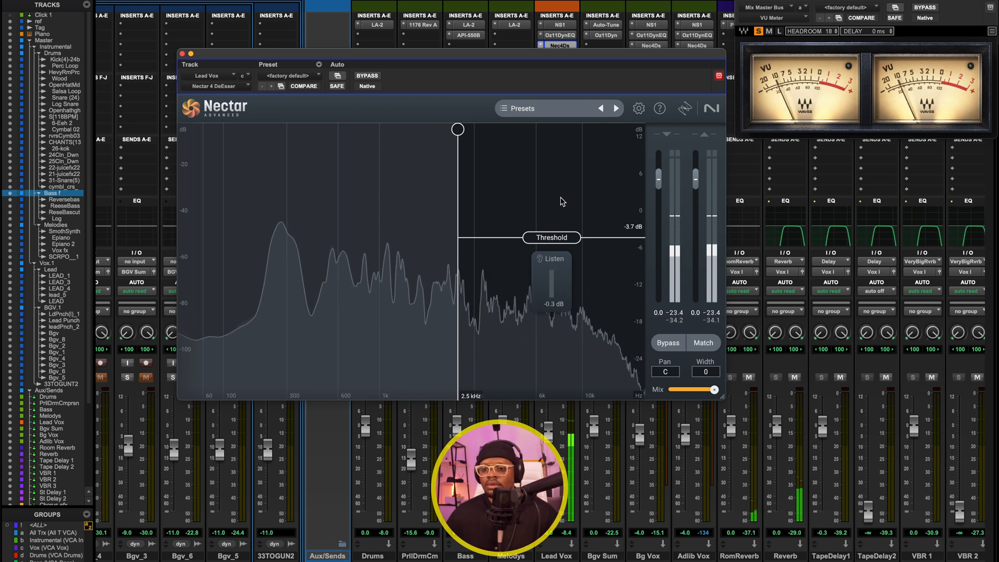
key("space")
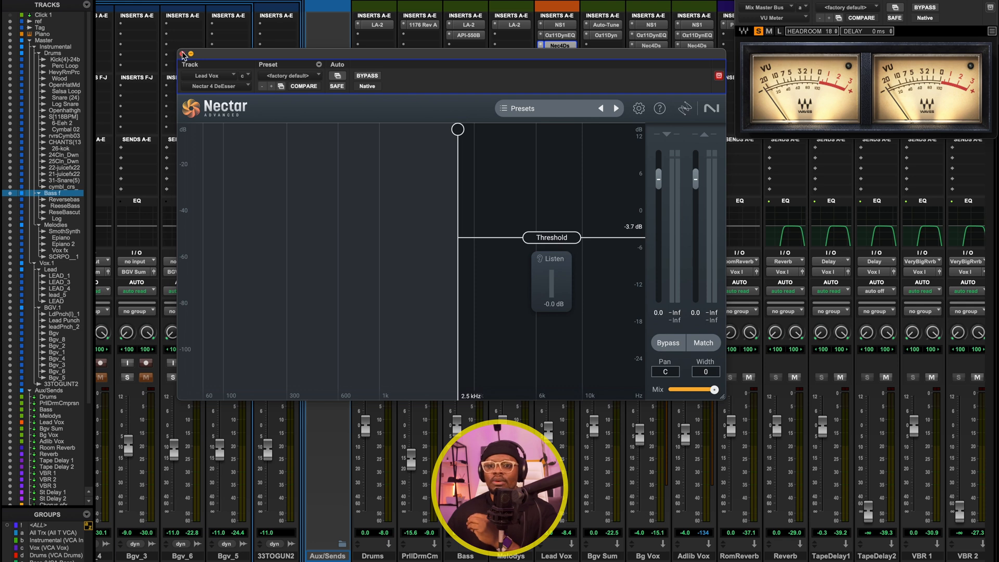
left_click(182, 53)
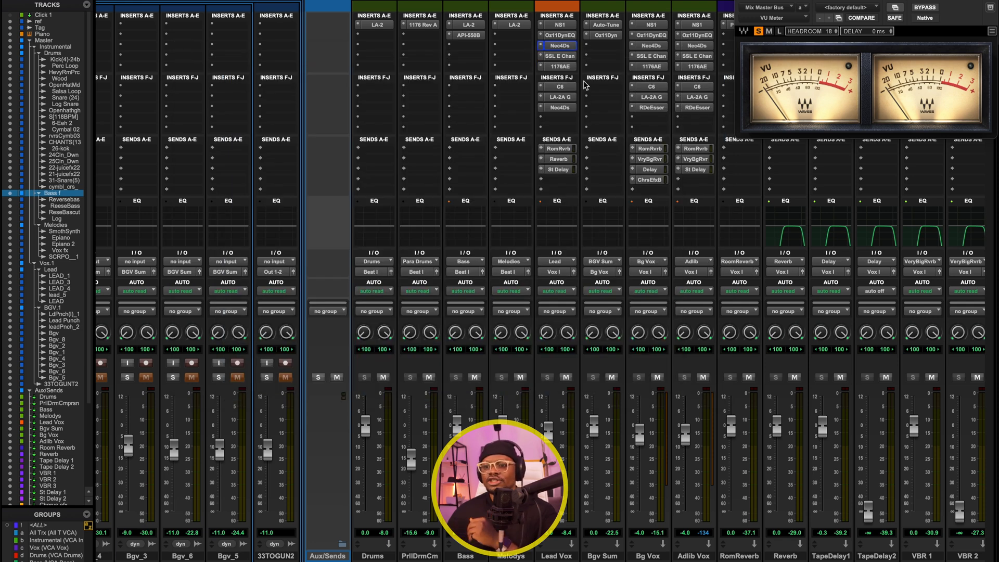
Examine the Lead Vox track's SSL 4000 E Channel Strip settings and compare it bypassed and active during playback.
left_click(557, 62)
left_click_drag(478, 27, 533, 37)
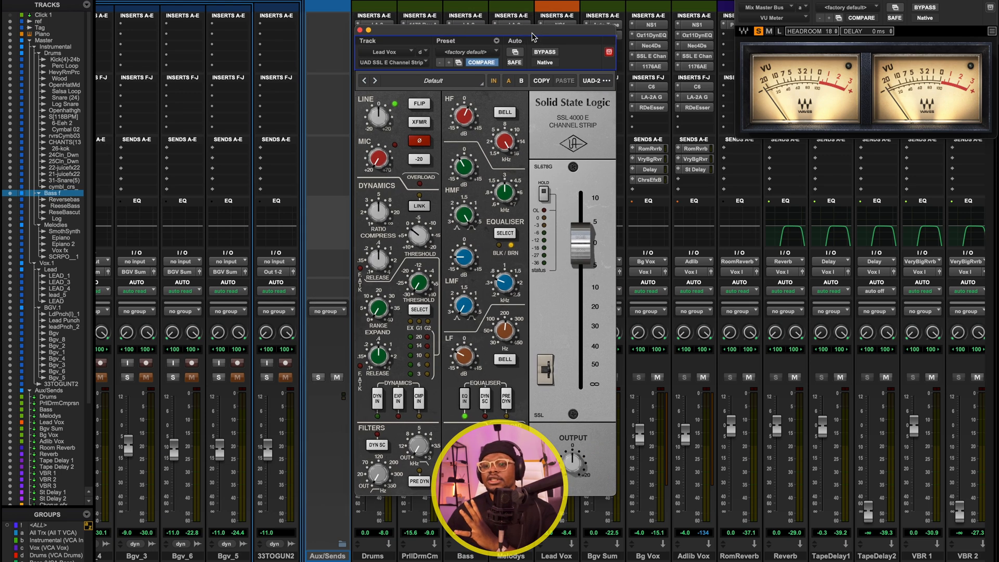
left_click_drag(545, 35, 567, 46)
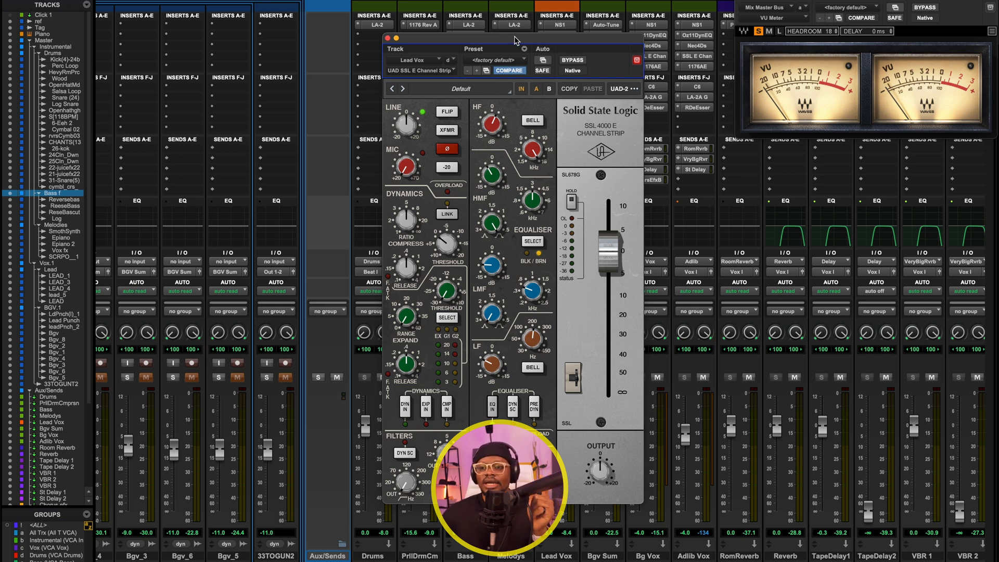
left_click_drag(515, 41, 518, 29)
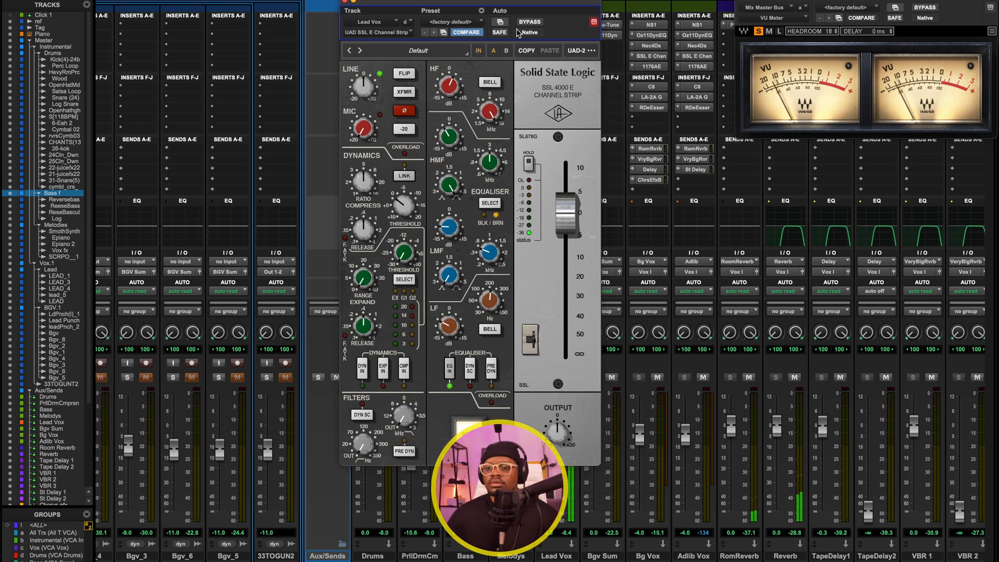
left_click(531, 25)
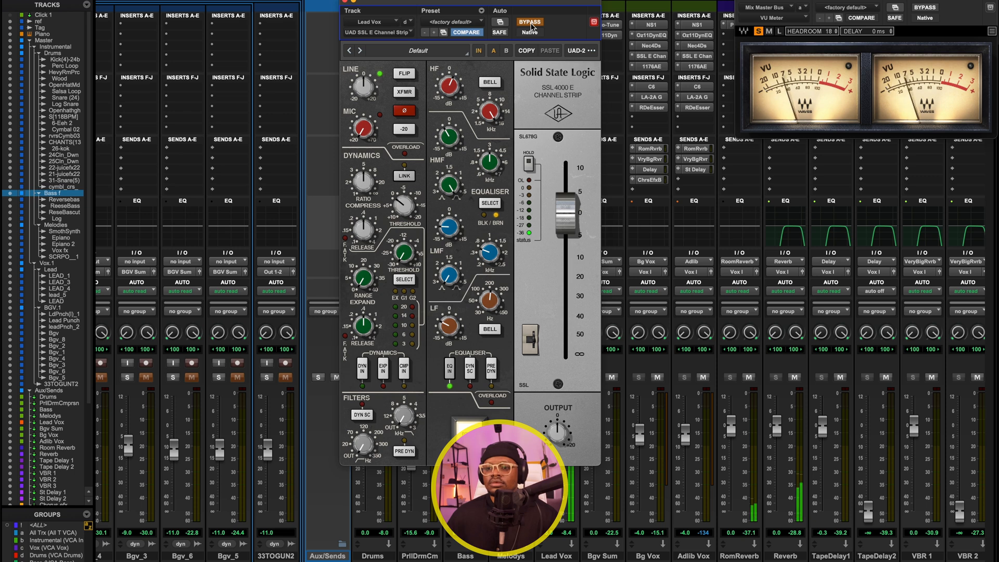
left_click(531, 24)
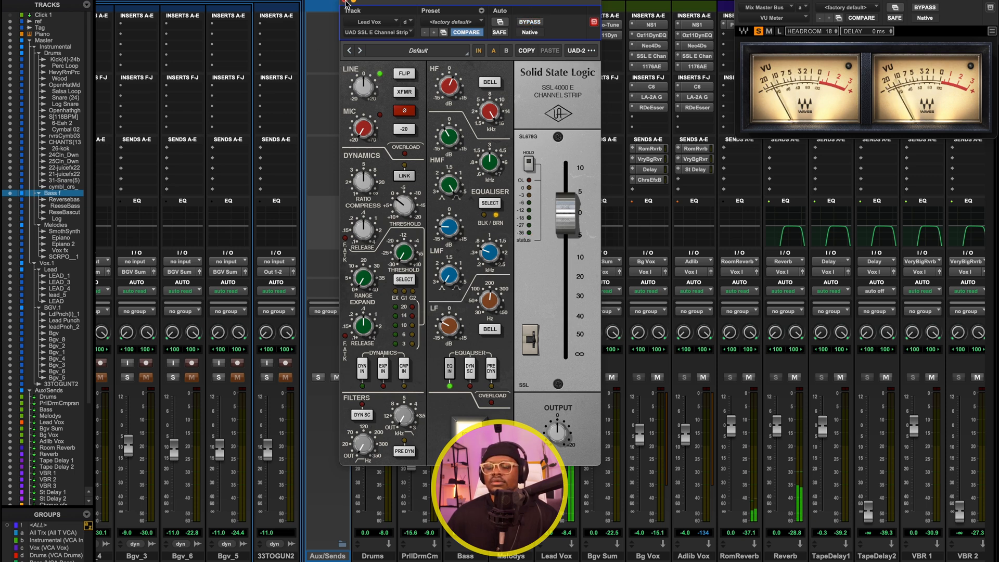
left_click(347, 2)
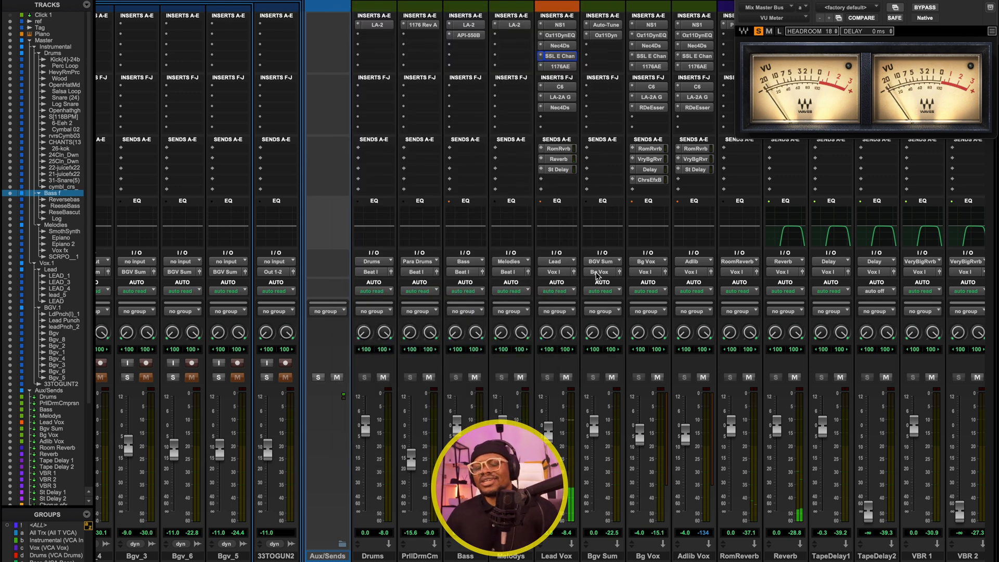
Release the vocal solo in the mixer, audition the full mix briefly, and stop playback.
scroll(694, 282, "right", 6)
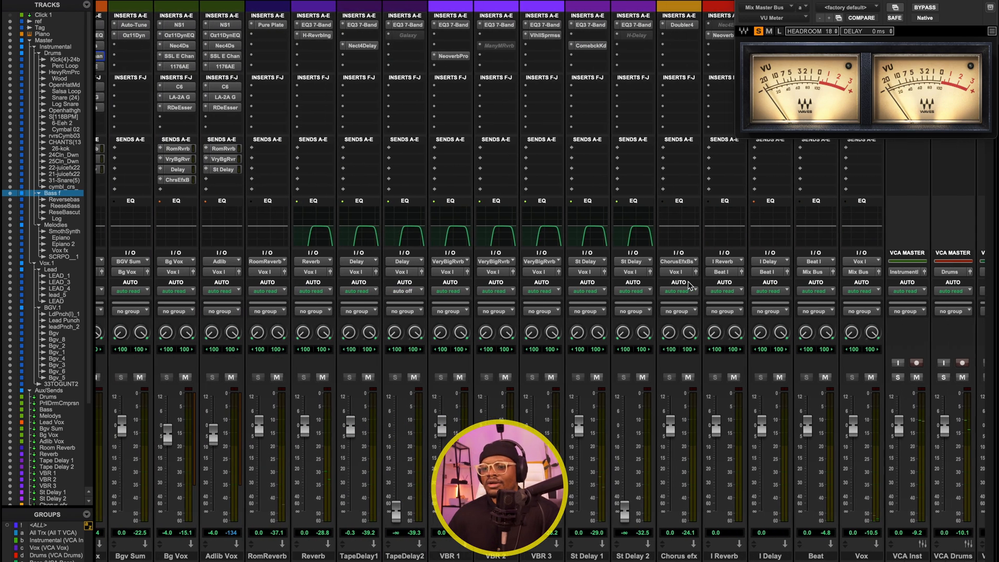
left_click(744, 377)
scroll(699, 343, "left", 6)
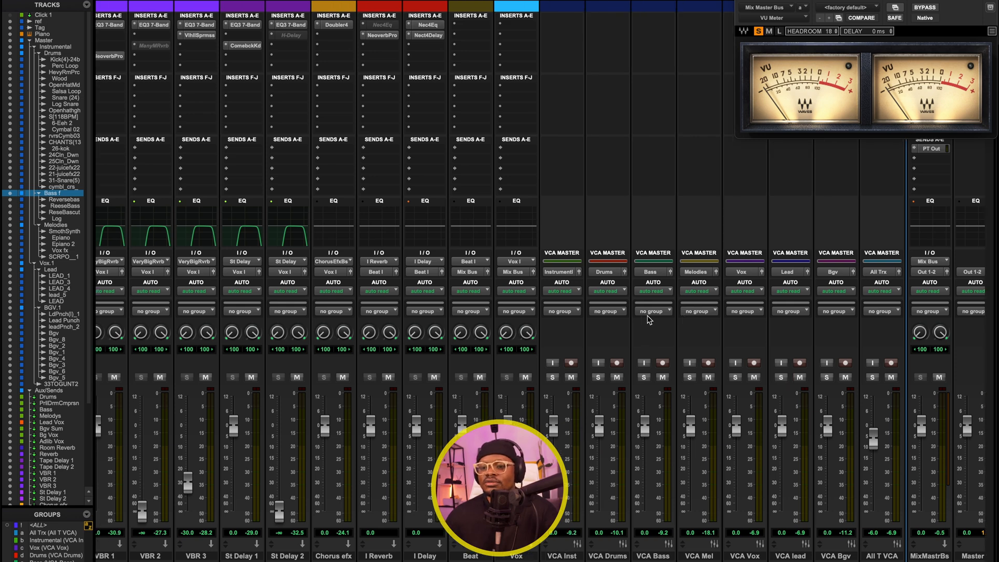
key("space")
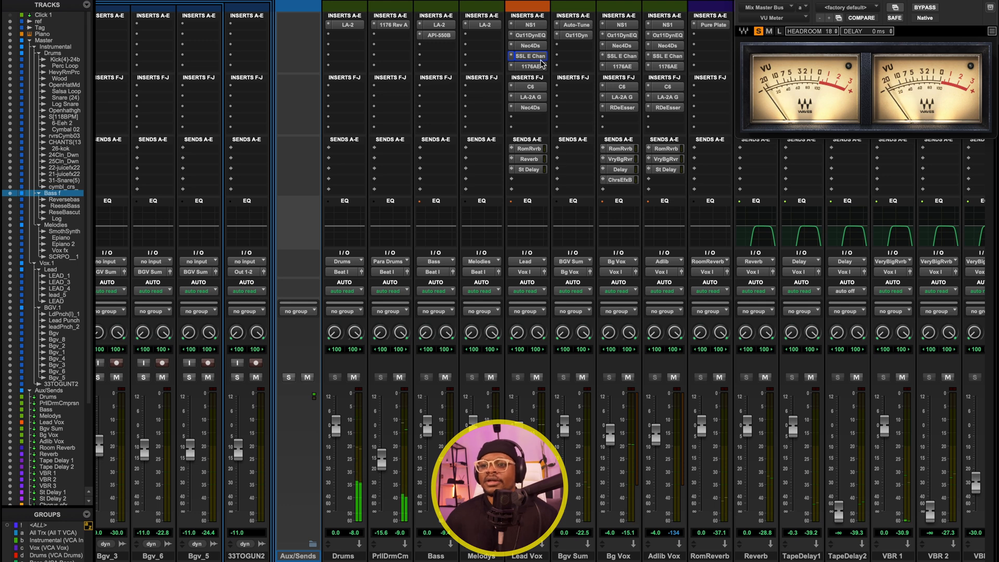
Open the Lead Vox track's UAD 1176AE and examine its input, output, attack, release and ratio settings.
left_click(527, 66)
left_click_drag(627, 15, 548, 189)
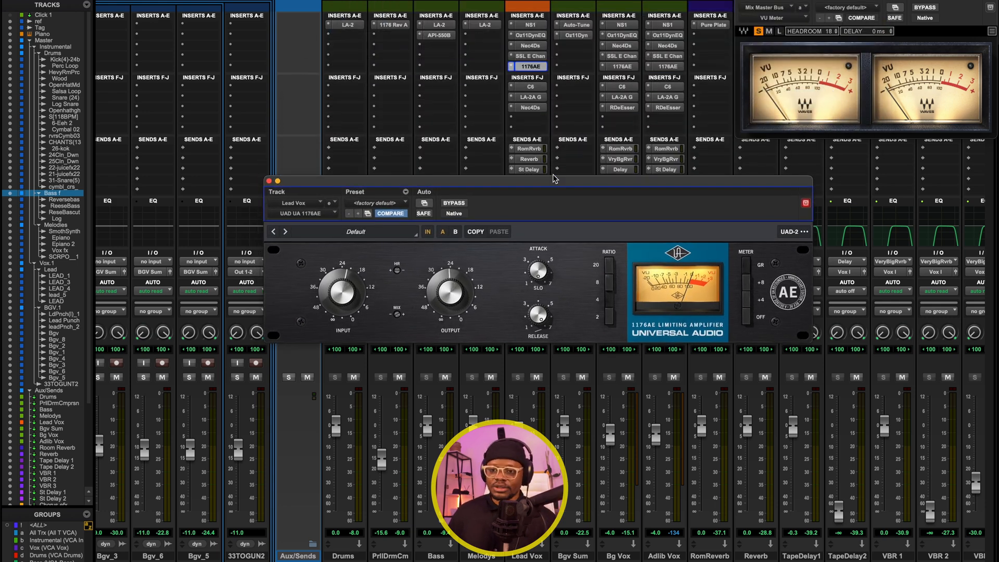
left_click_drag(547, 183, 550, 131)
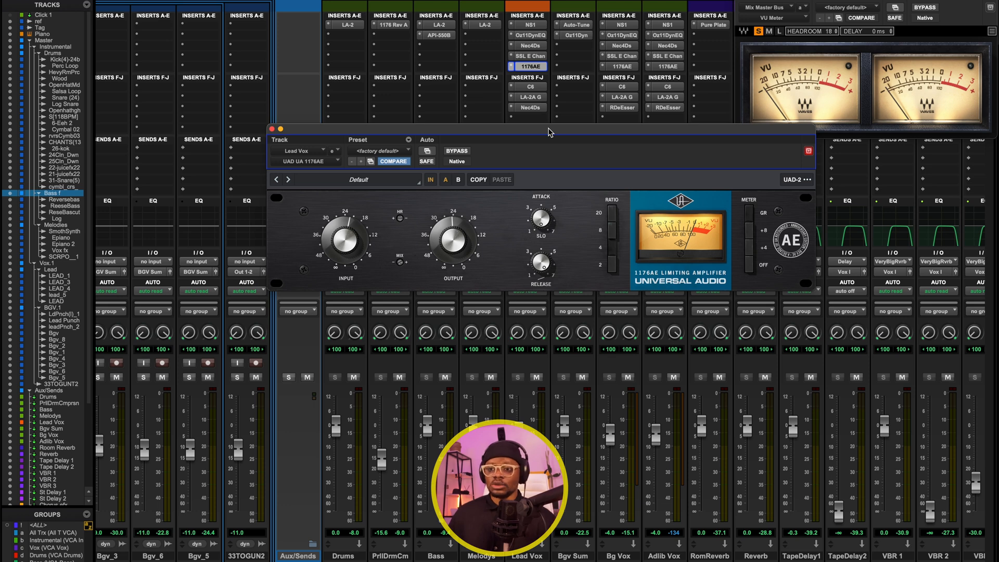
left_click_drag(550, 132, 546, 104)
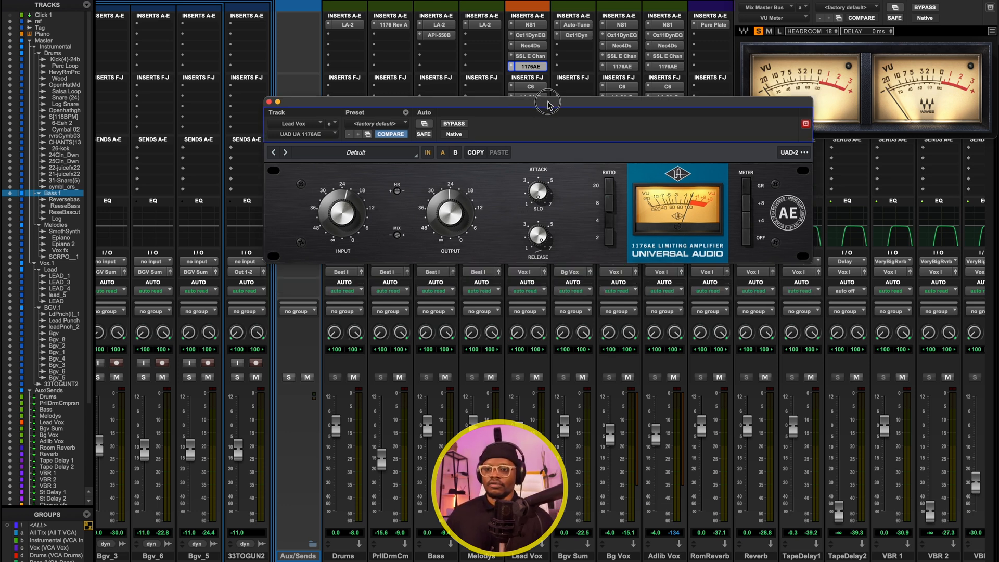
left_click_drag(546, 102, 572, 84)
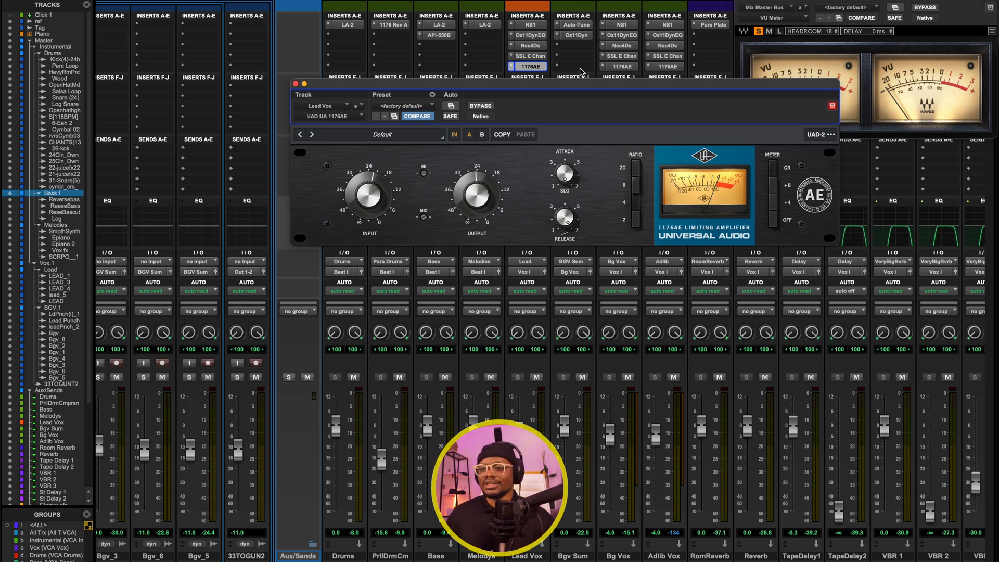
Audition the Lead Vox track's UAD 1176AE during full-mix playback and close the plug-in.
mouse_move(619, 93)
left_mouse_down()
mouse_move(603, 82)
mouse_move(618, 82)
left_mouse_up()
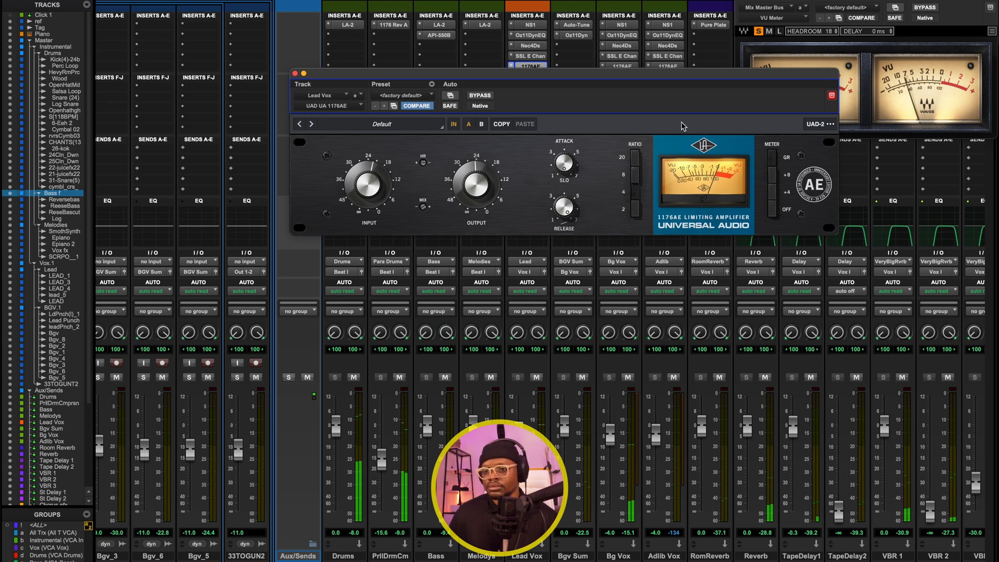
left_click_drag(659, 79, 569, 68)
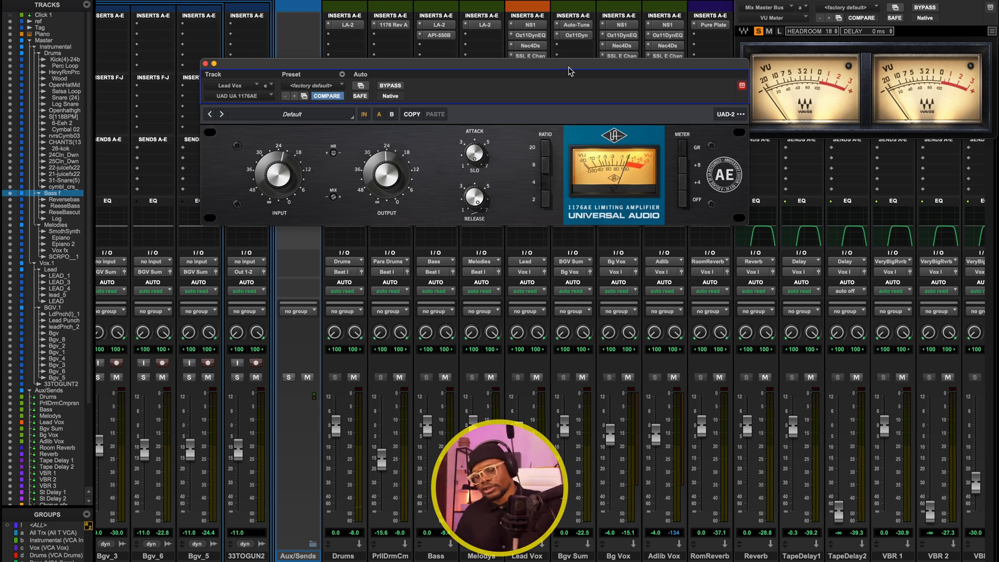
left_click(205, 64)
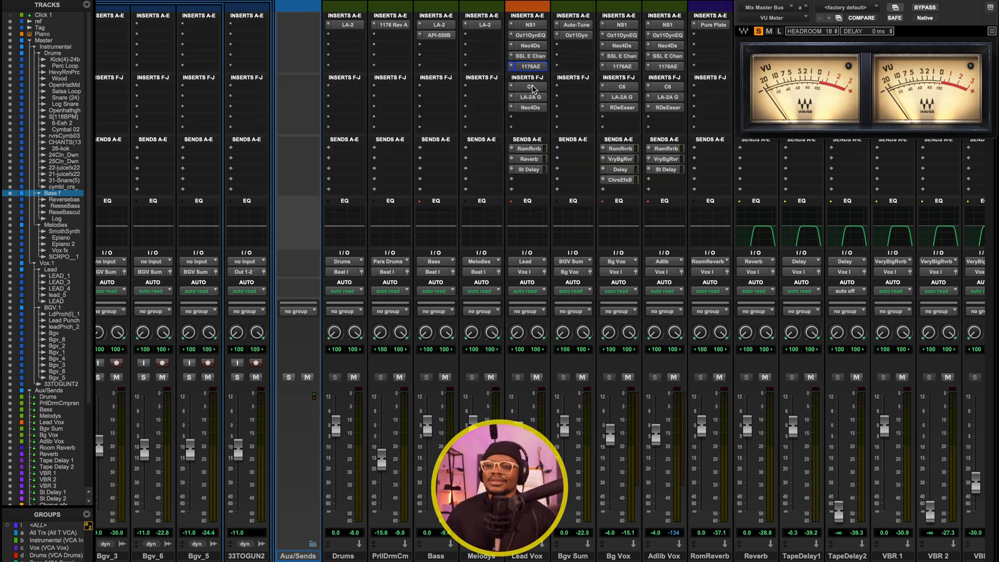
Open the Lead Vox track's Waves C6 and examine its crossover, band, threshold and range settings.
left_click(530, 87)
left_click_drag(484, 62, 581, 92)
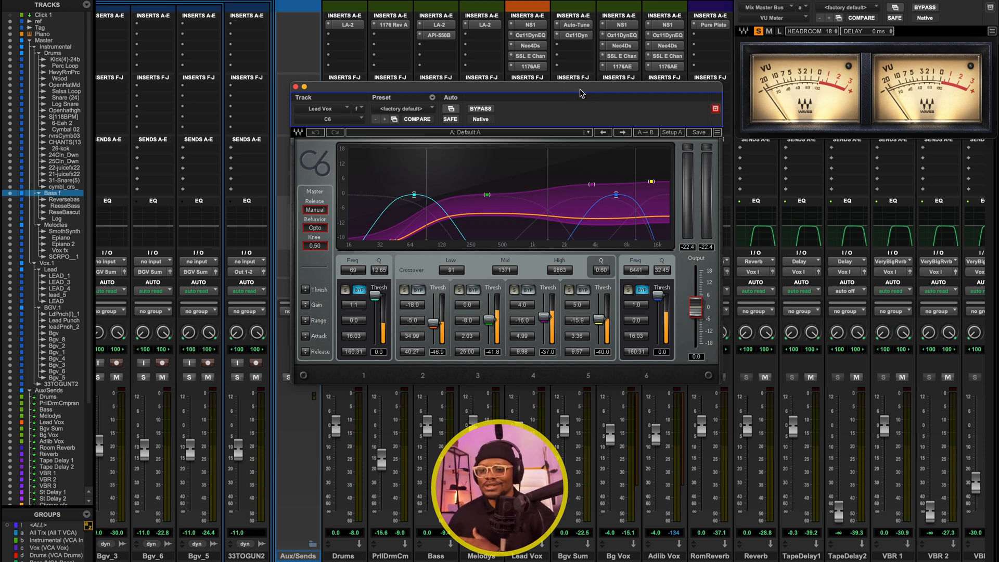
left_click_drag(581, 93, 566, 44)
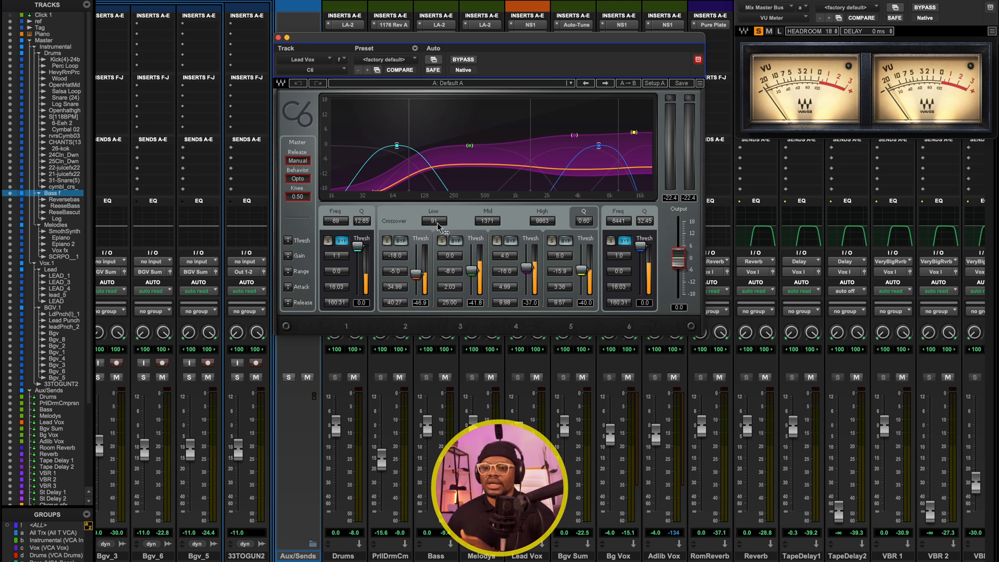
left_click_drag(435, 224, 435, 223)
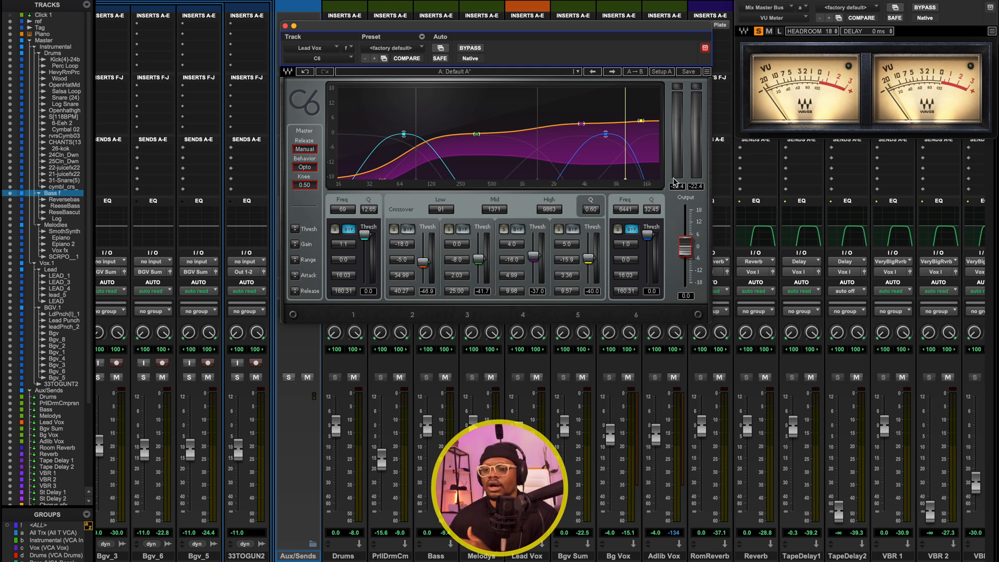
Solo band 5 of the C6 together with the VCA lead, audition the lead vocal's highs, and release the band solo.
left_click(561, 232)
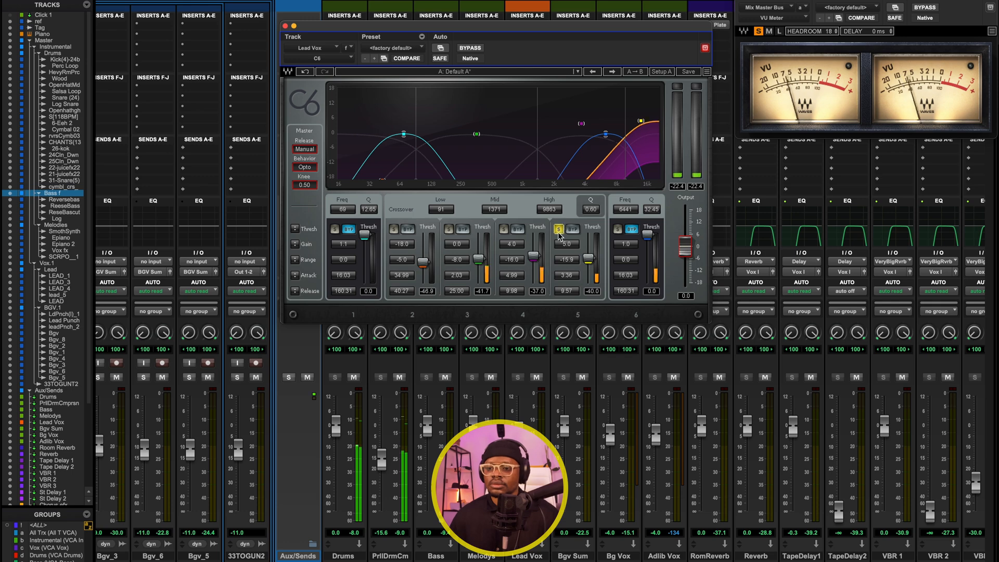
scroll(793, 356, "right", 10)
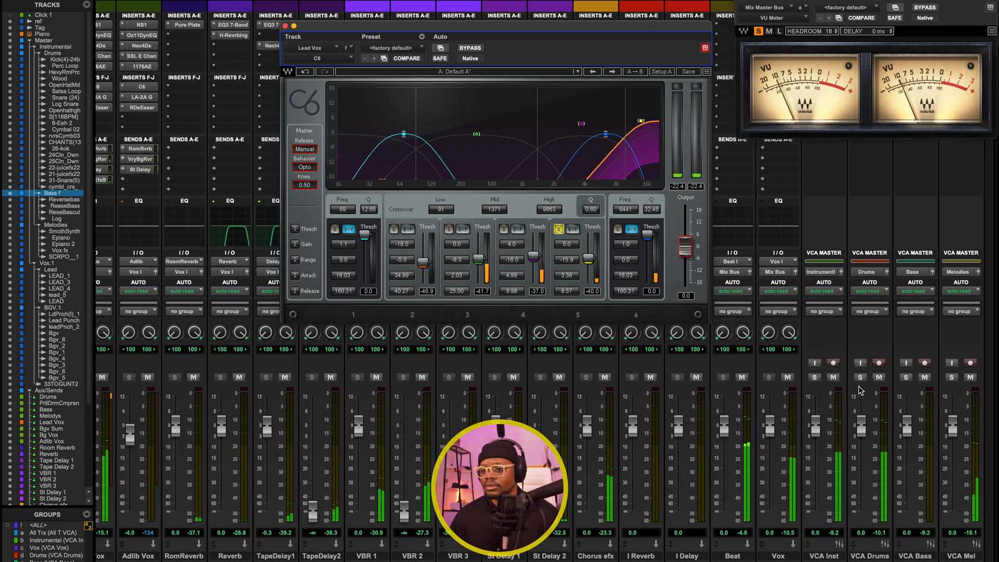
scroll(793, 357, "right", 5)
left_click(709, 377)
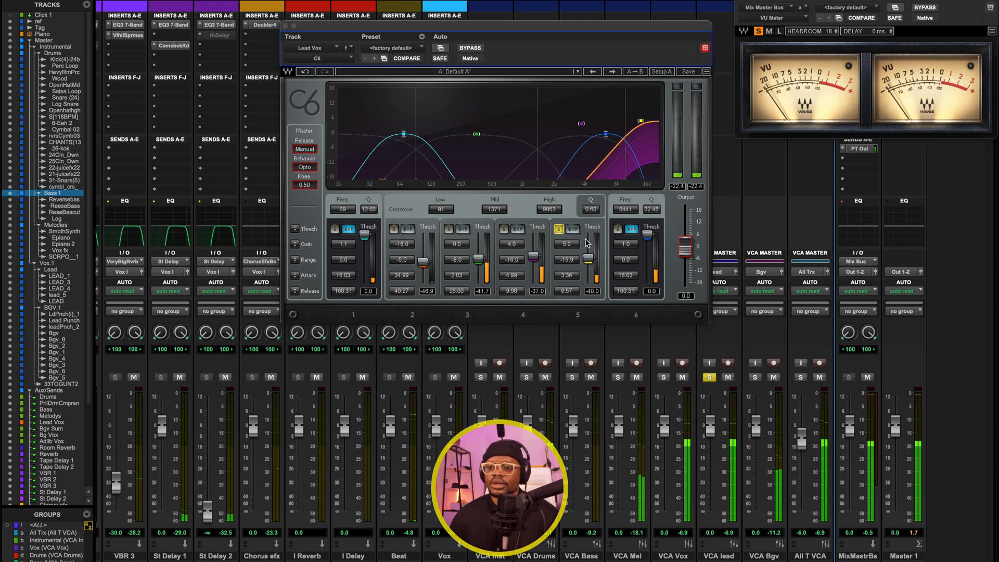
left_click(559, 231)
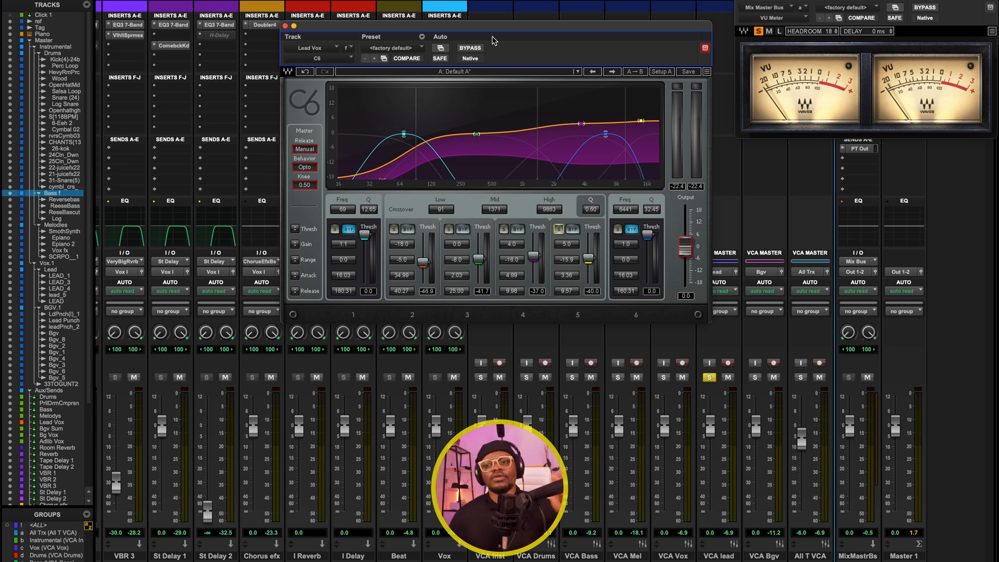
Compare the Lead Vox C6 bypassed and active during playback, and stop playback.
left_click(476, 50)
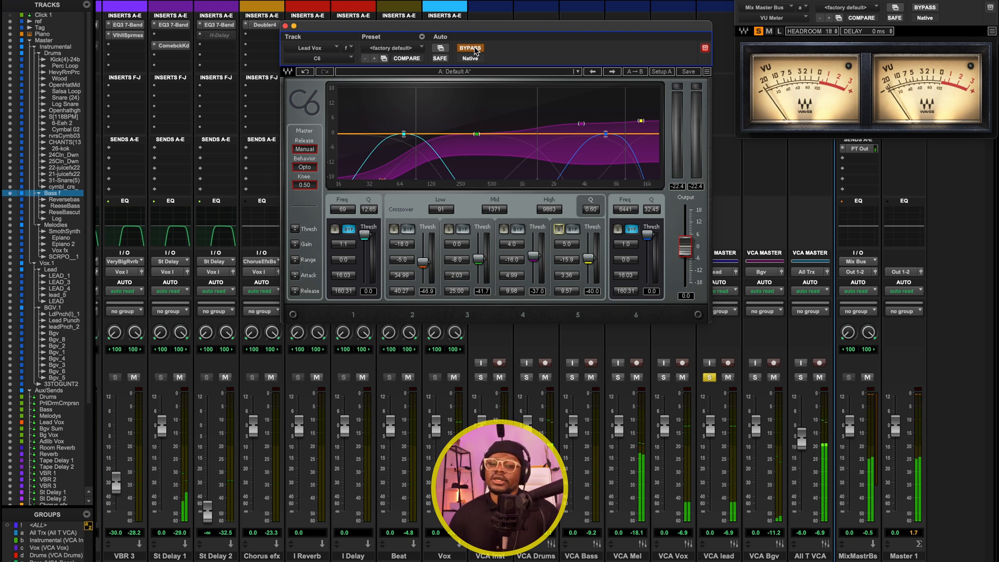
left_click(475, 49)
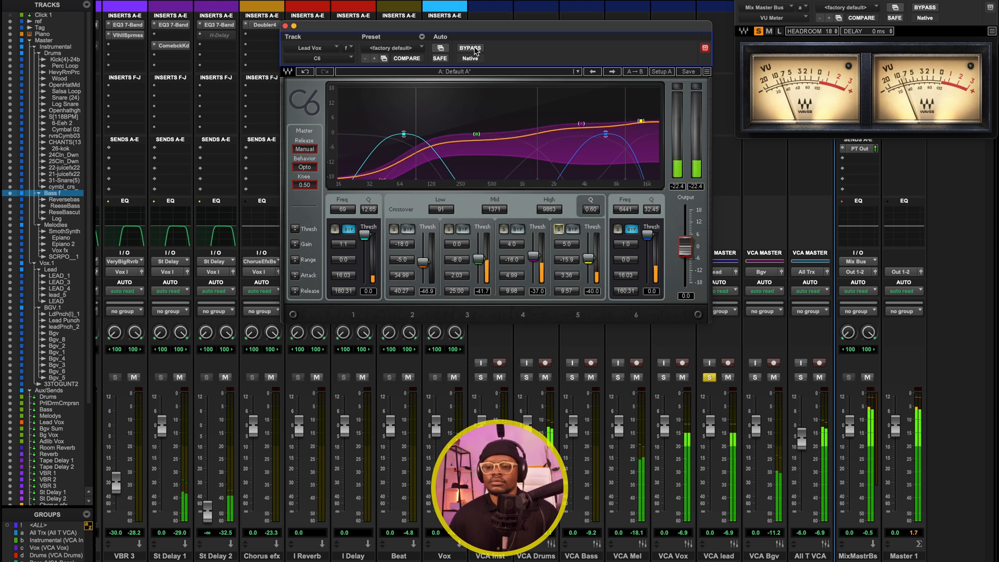
key("space")
Release the VCA lead solo, audition the full mix, and close the C6.
left_click(709, 377)
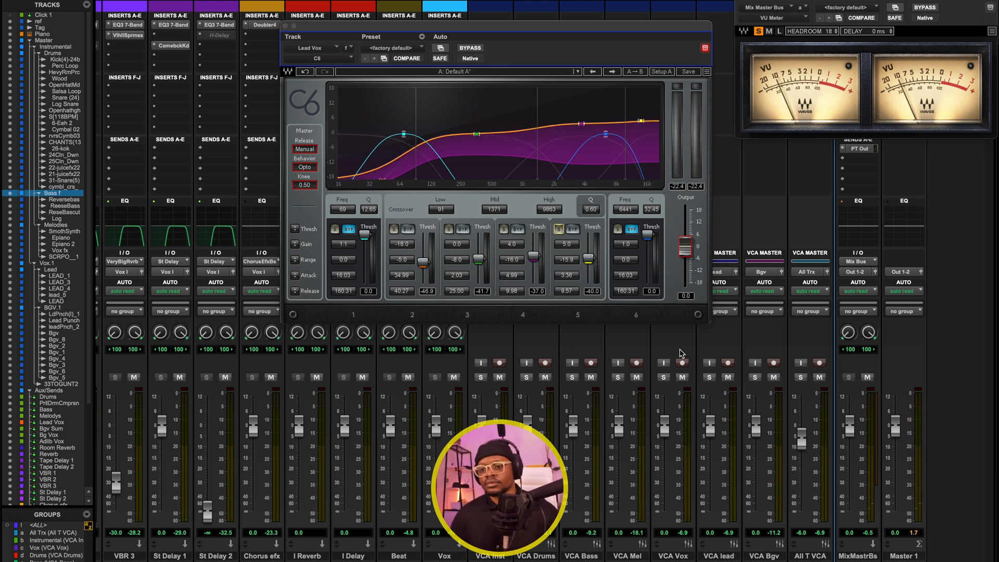
key("space")
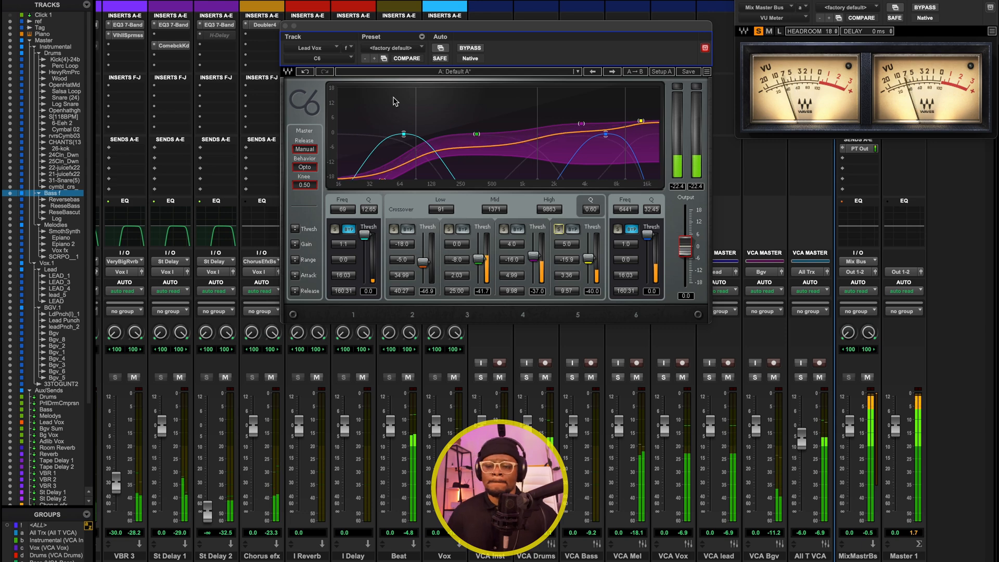
left_click(286, 26)
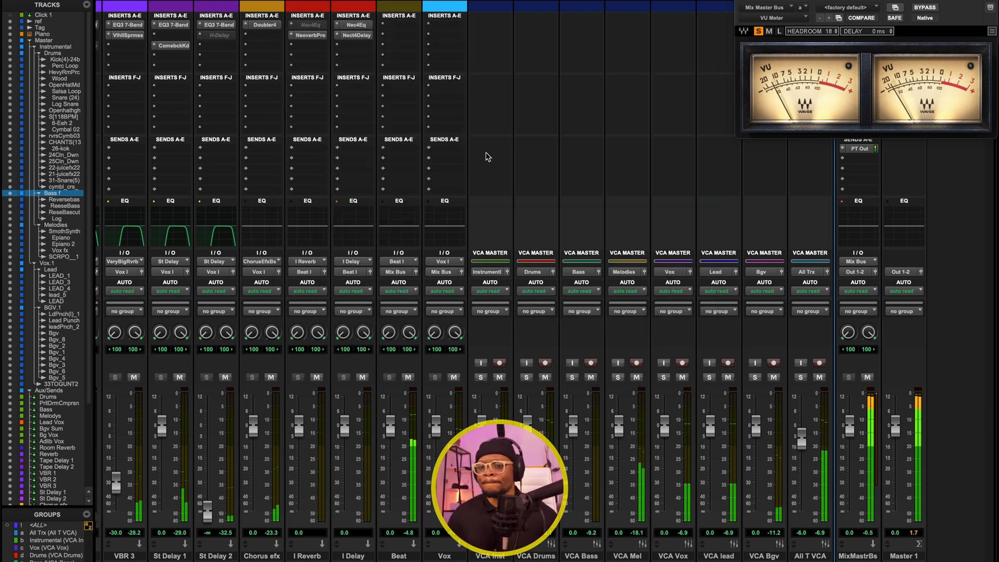
Open the Lead Vox track's UAD Teletronix LA-2A Gray, examine its gain and peak reduction settings, and close it.
scroll(468, 153, "left", 10)
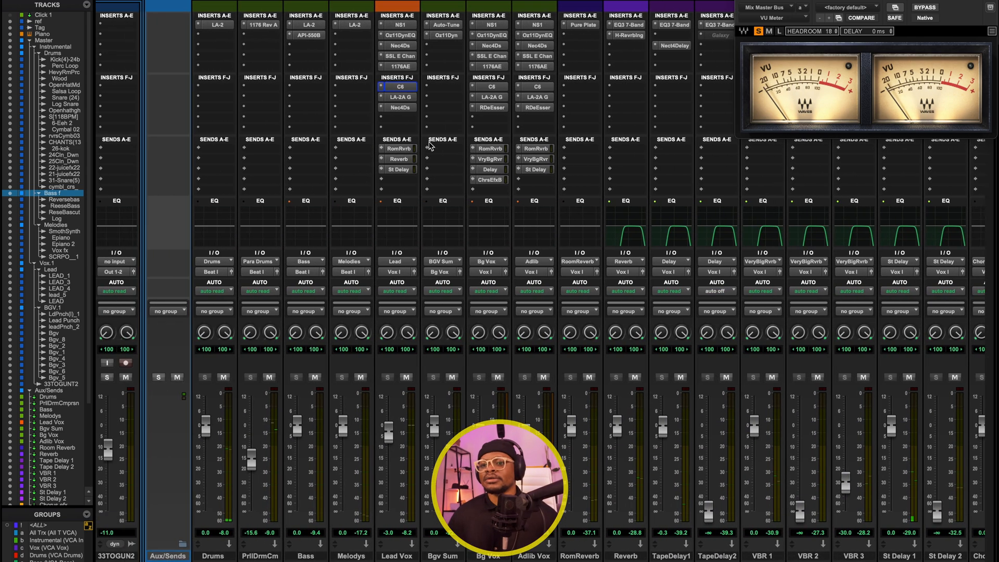
scroll(446, 158, "left", 1)
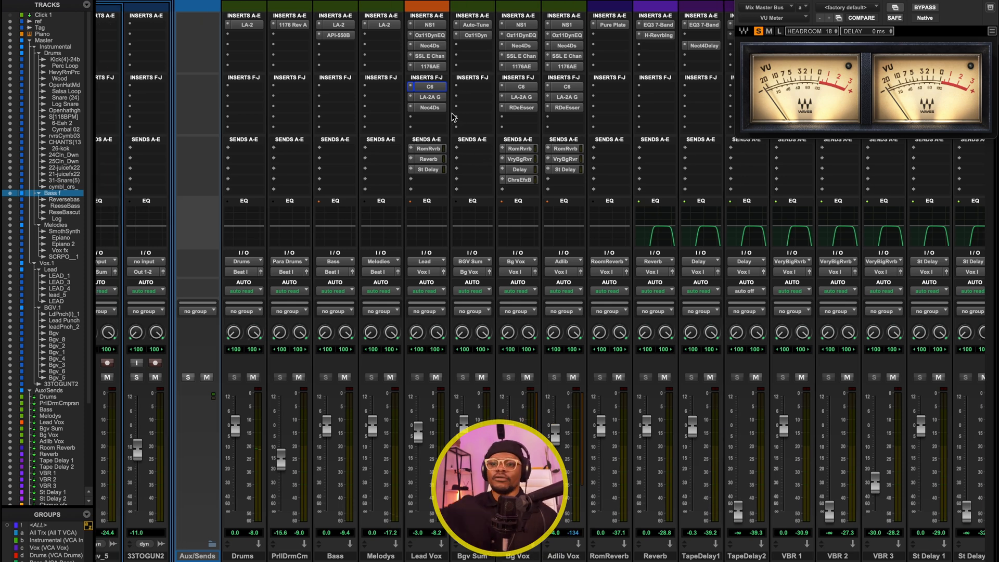
left_click(430, 97)
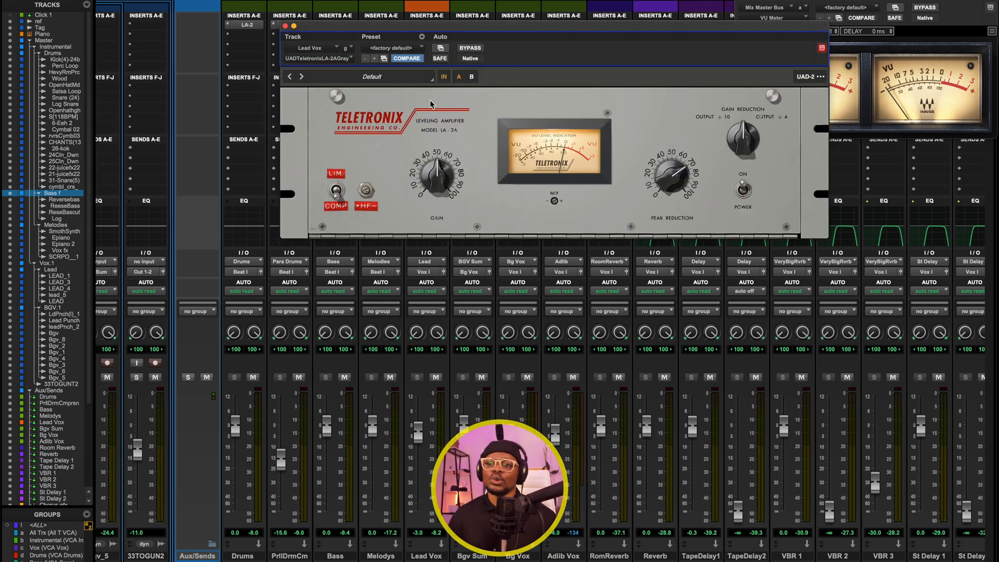
left_click_drag(581, 31, 549, 65)
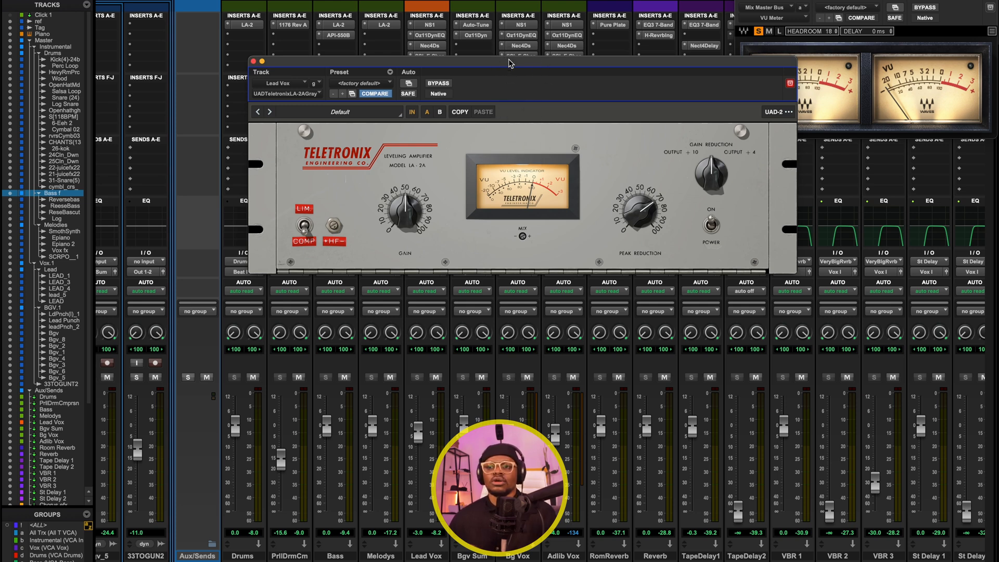
left_click_drag(510, 63, 510, 65)
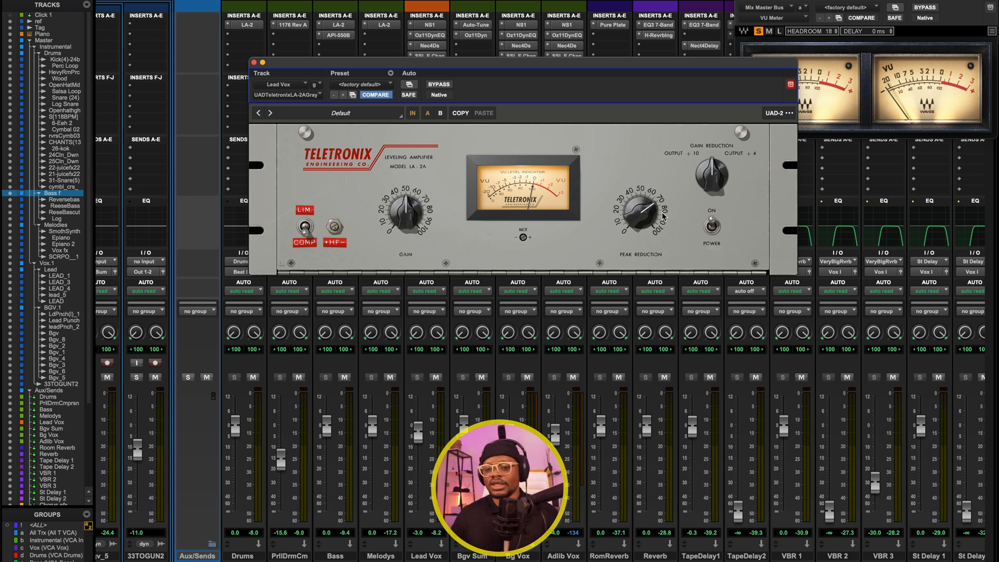
left_click(254, 63)
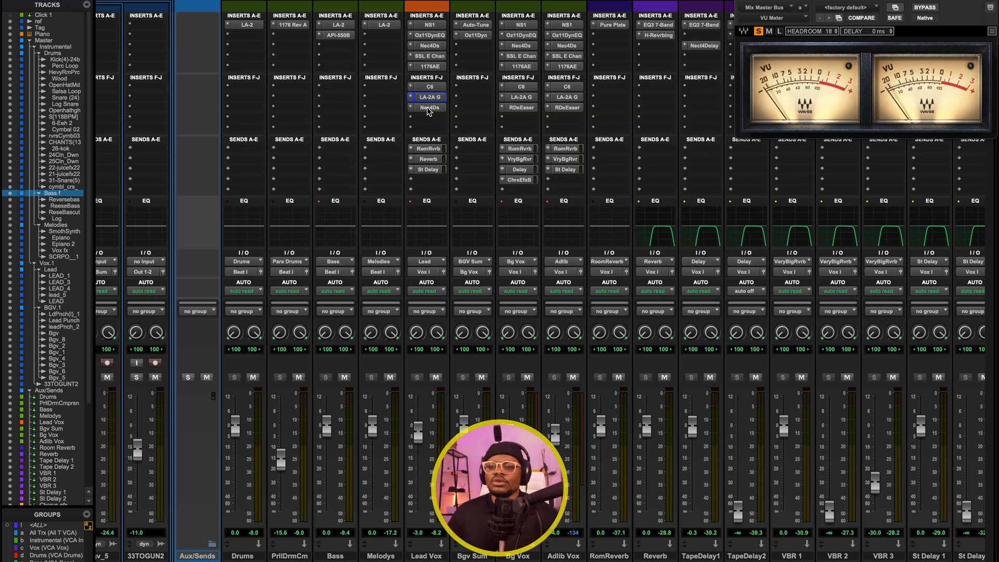
Open the second Nectar 4 DeEsser on Lead Vox, examine its threshold during playback, and close the plug-in.
left_click(429, 108)
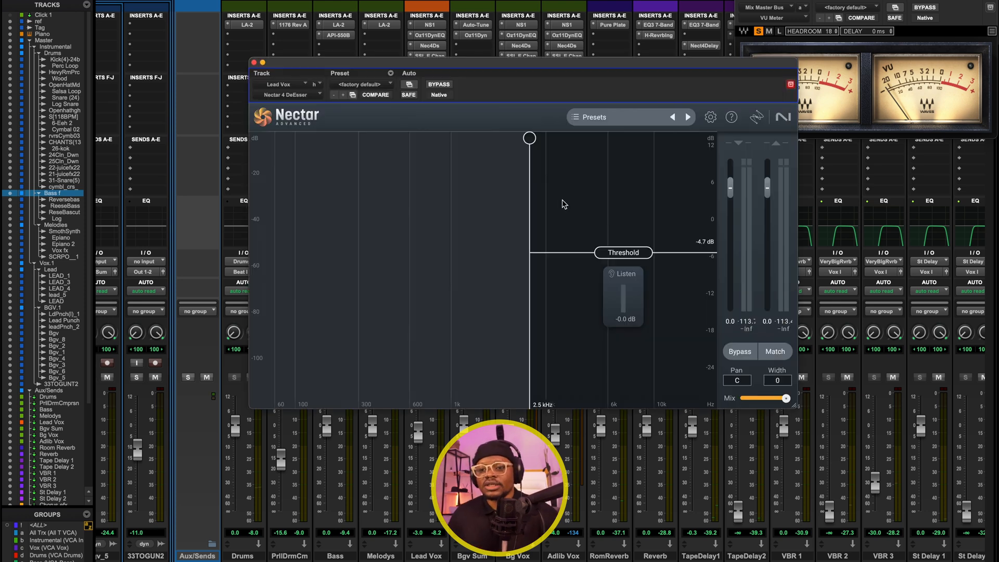
left_click(263, 64)
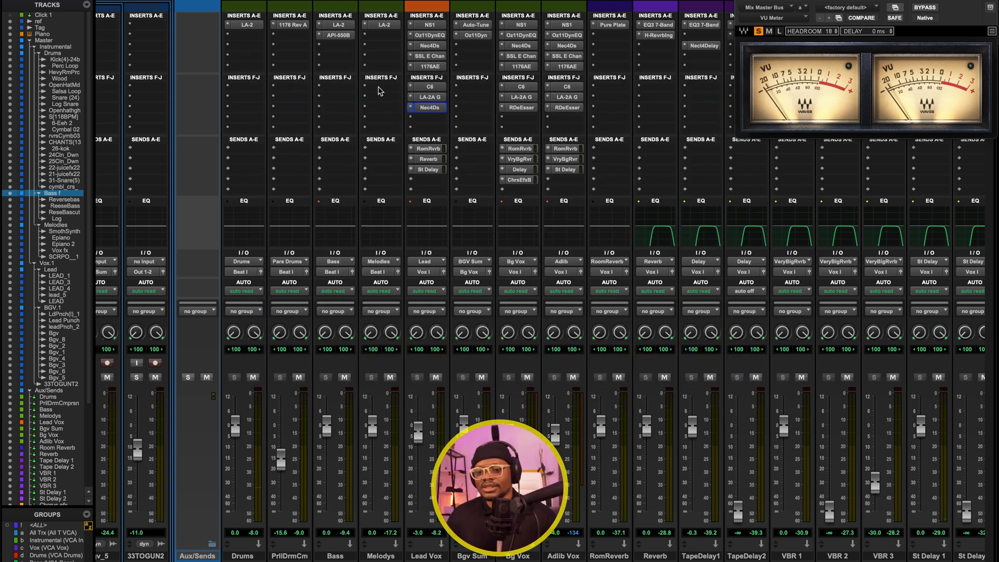
left_click(438, 109)
left_click_drag(494, 67, 446, 61)
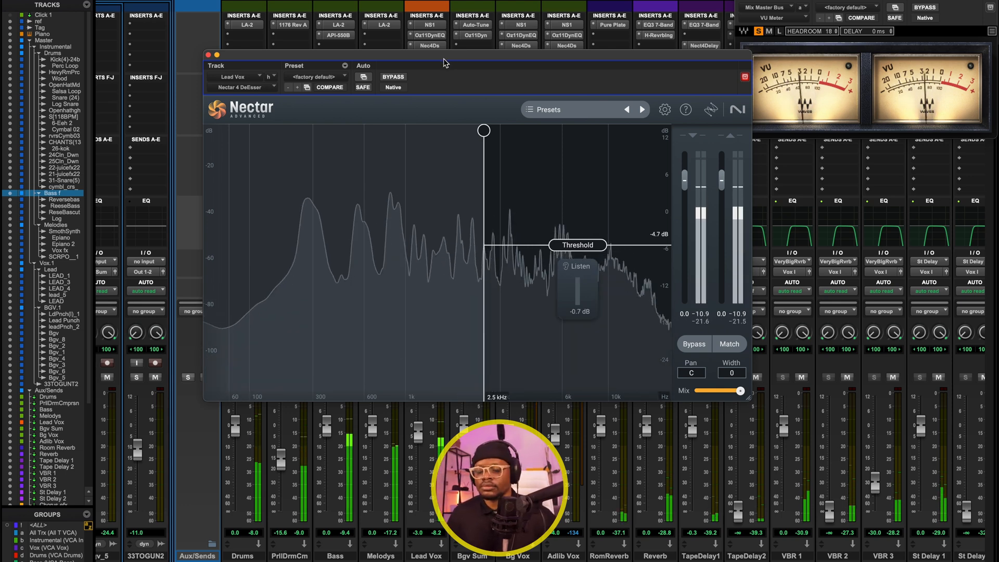
key("space")
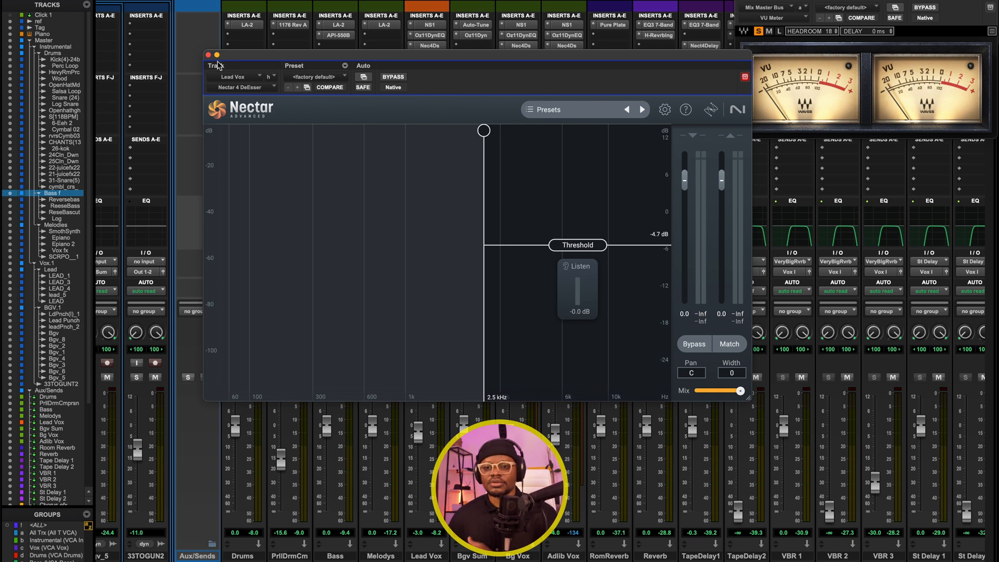
left_click_drag(266, 63, 260, 58)
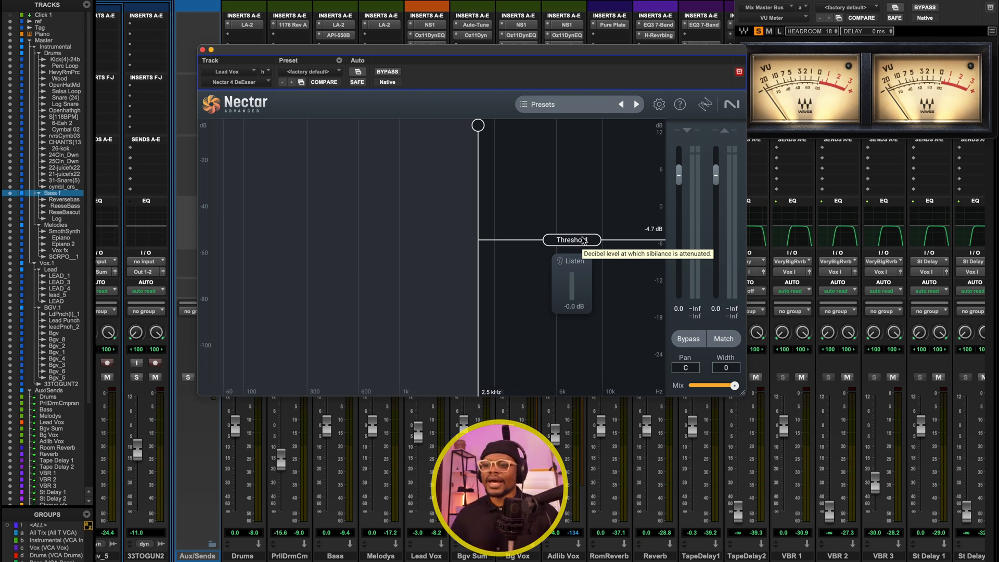
left_click(202, 50)
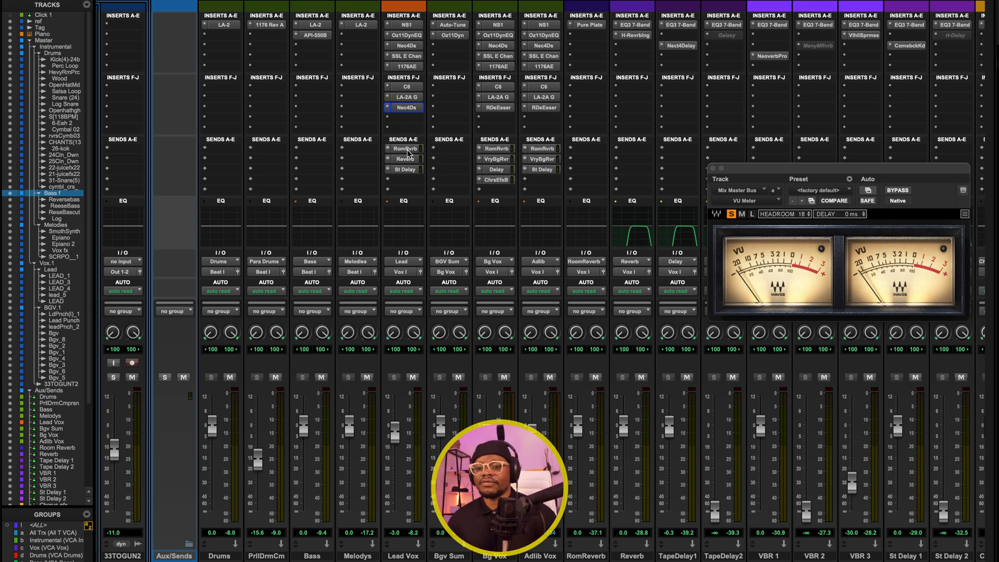
Examine the Room Reverb track's UAD Pure Plate settings and the Lead Vox send level feeding it, closing both windows.
left_click(406, 148)
left_click(406, 149)
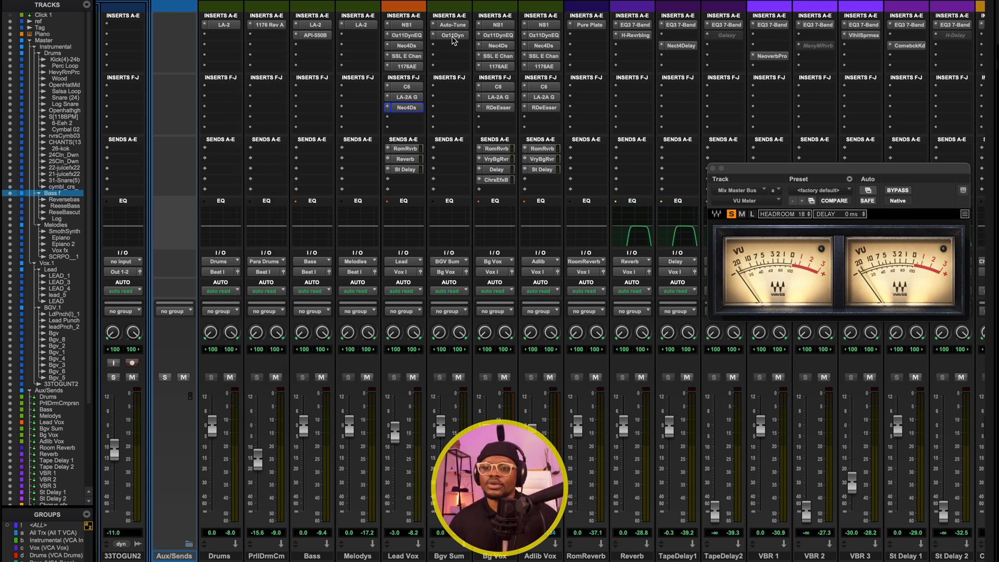
left_click(589, 26)
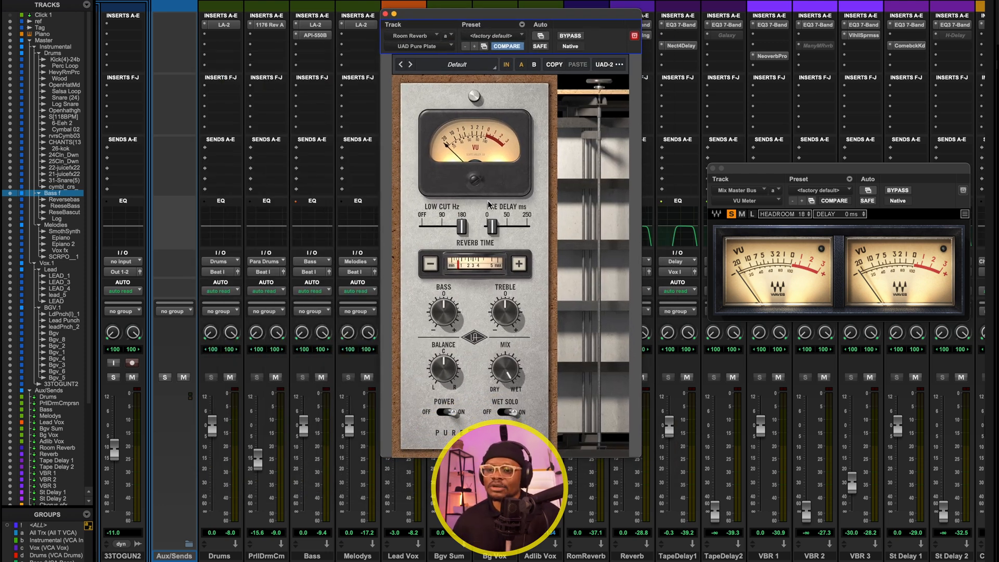
left_click(385, 14)
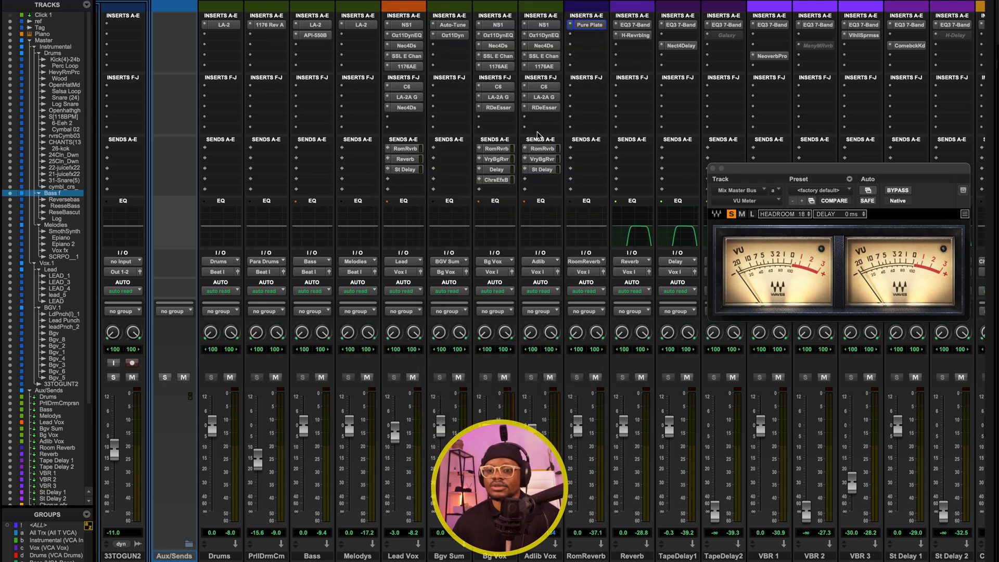
left_click(405, 148)
left_click_drag(269, 71, 512, 68)
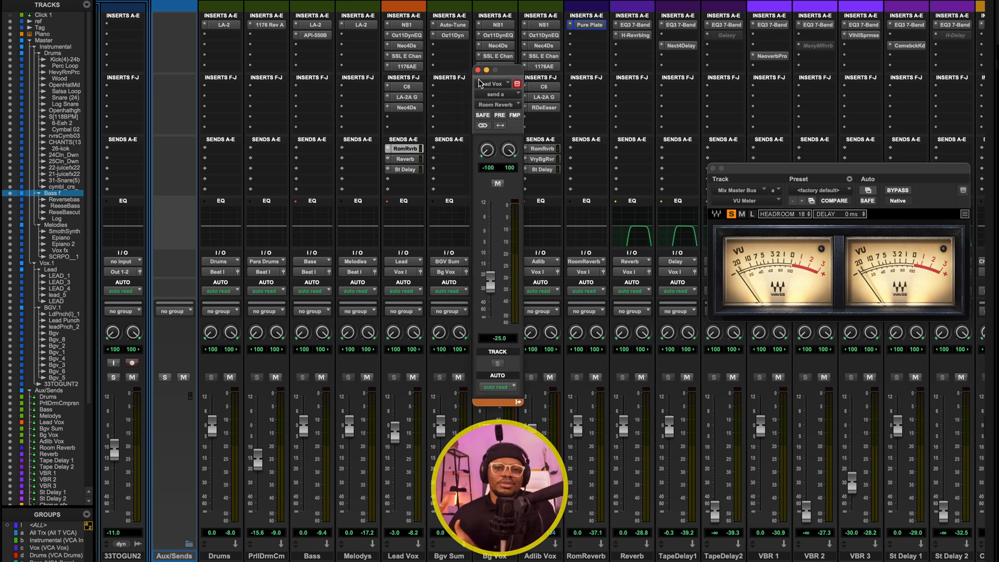
left_click(477, 70)
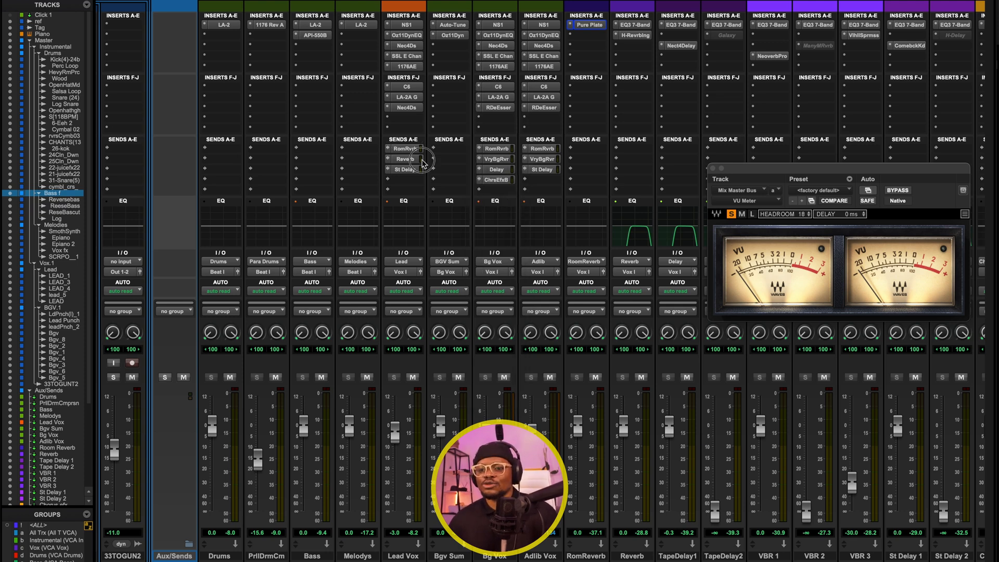
Check the Lead Vox track's Reverb send and the Reverb track's H-Reverb long settings, closing both windows.
left_click(405, 159)
left_click(477, 71)
left_click(631, 36)
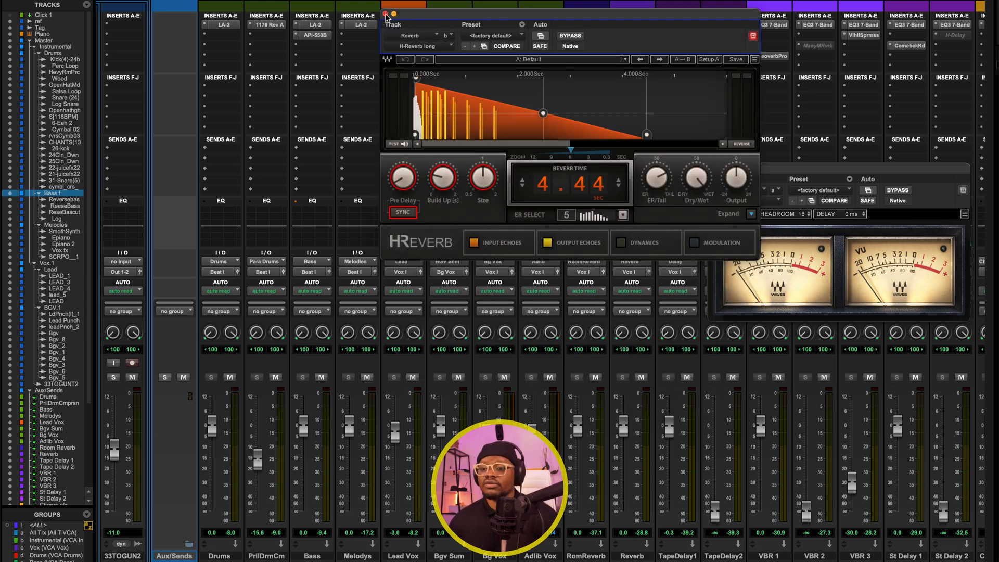
left_click(385, 14)
Check the Lead Vox track's St Delay send and the Comeback Kid ducker and delay settings on St Delay 1, closing both windows.
left_click(421, 172)
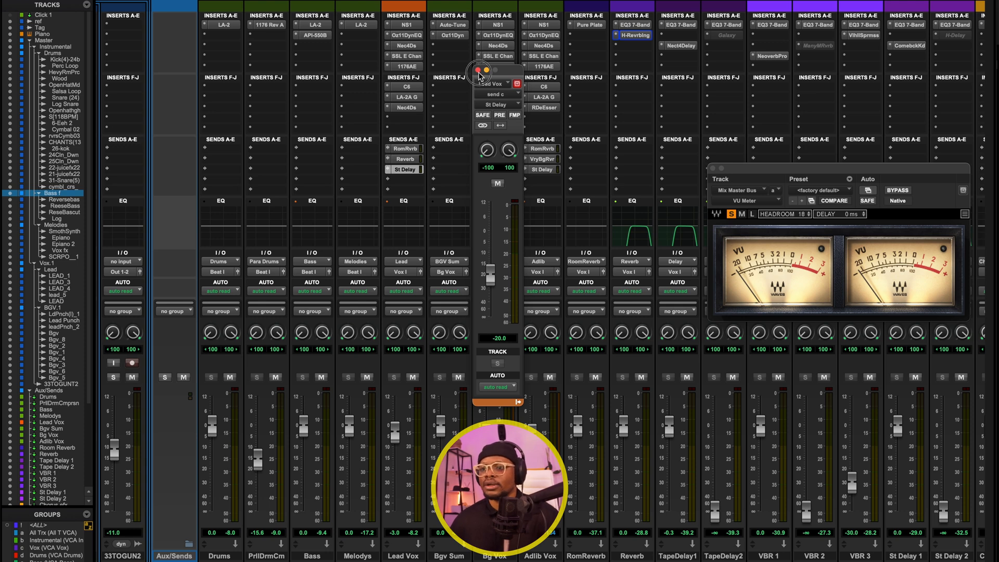
scroll(786, 32, "right", 3)
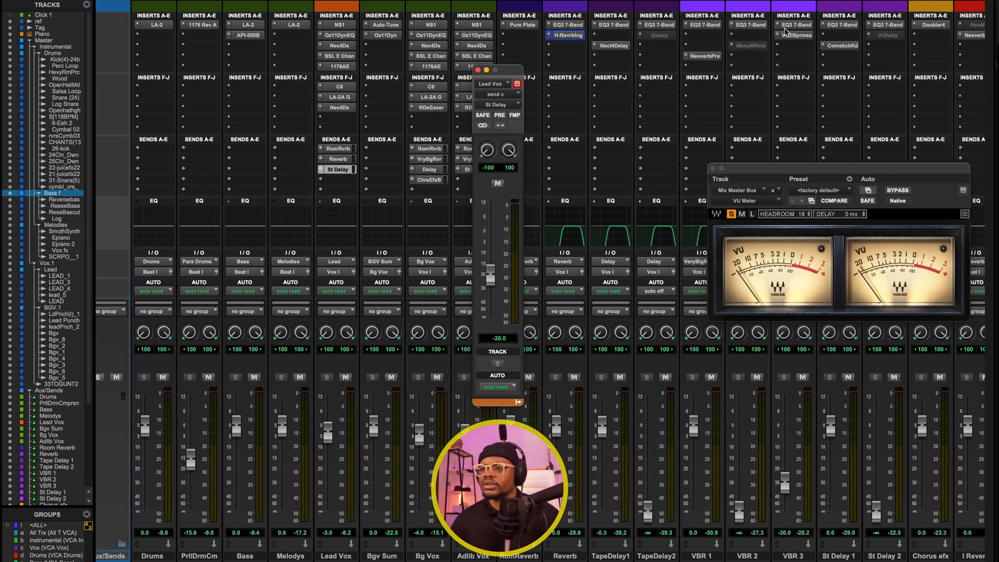
left_click(826, 46)
left_click_drag(689, 27, 586, 25)
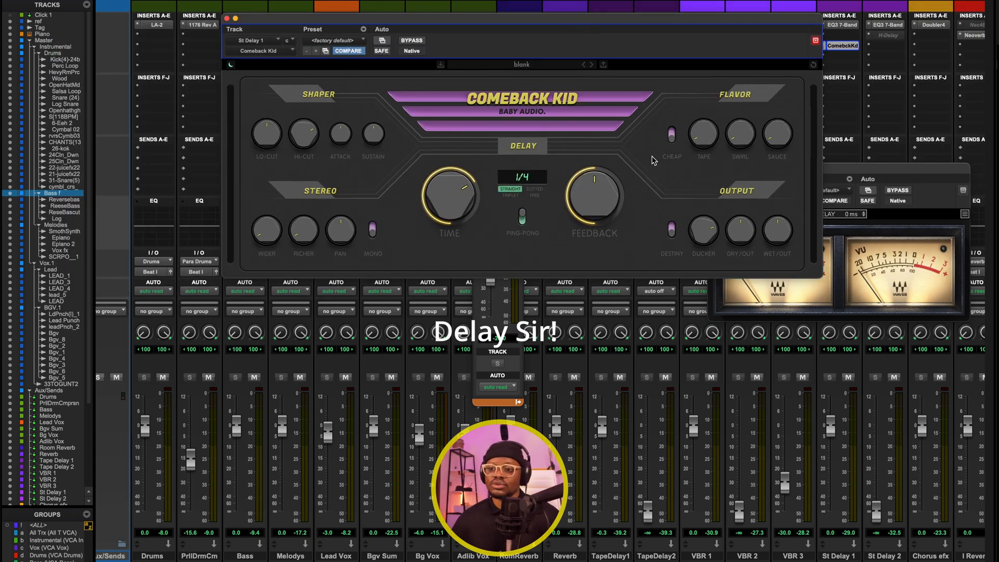
mouse_move(711, 240)
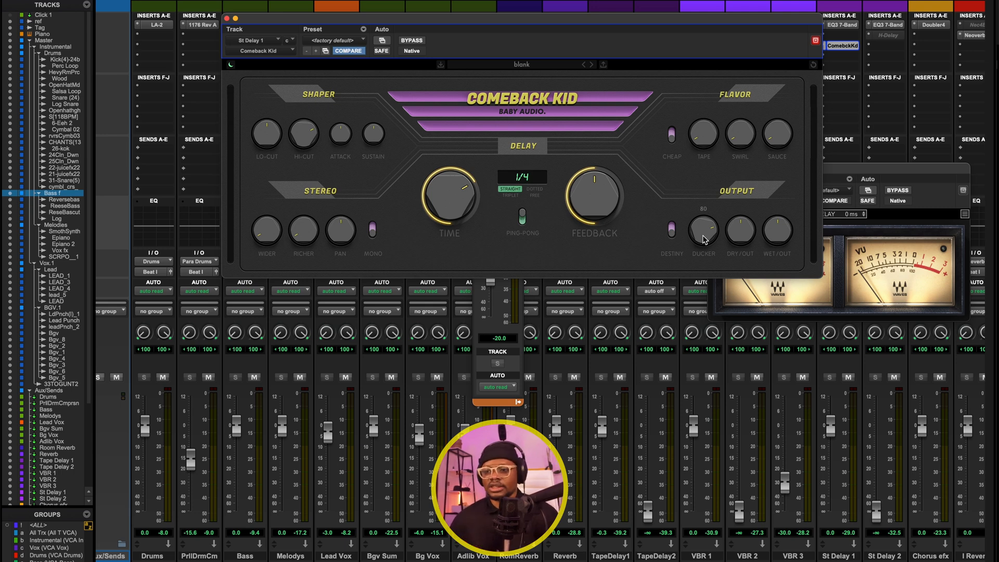
mouse_move(620, 229)
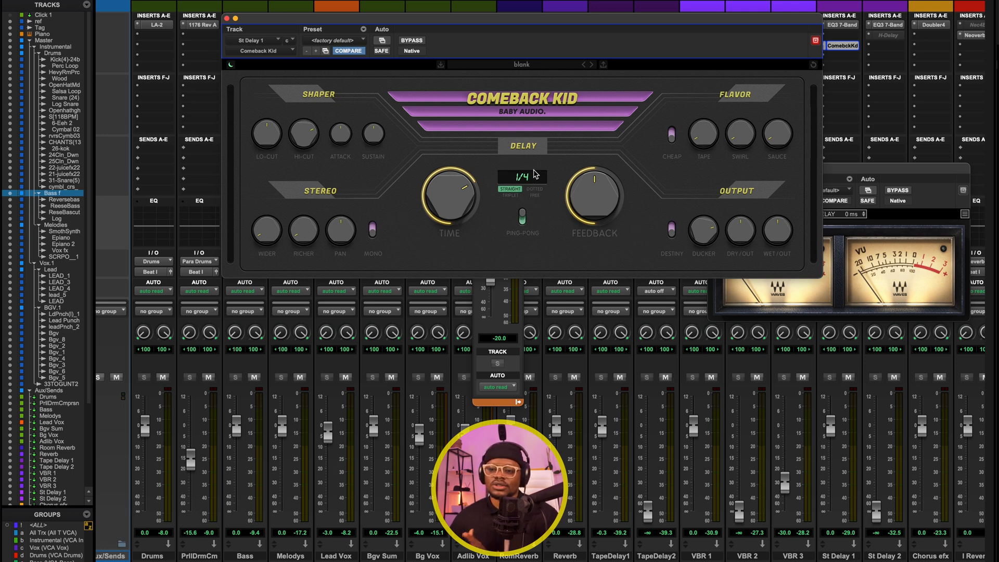
left_click(227, 19)
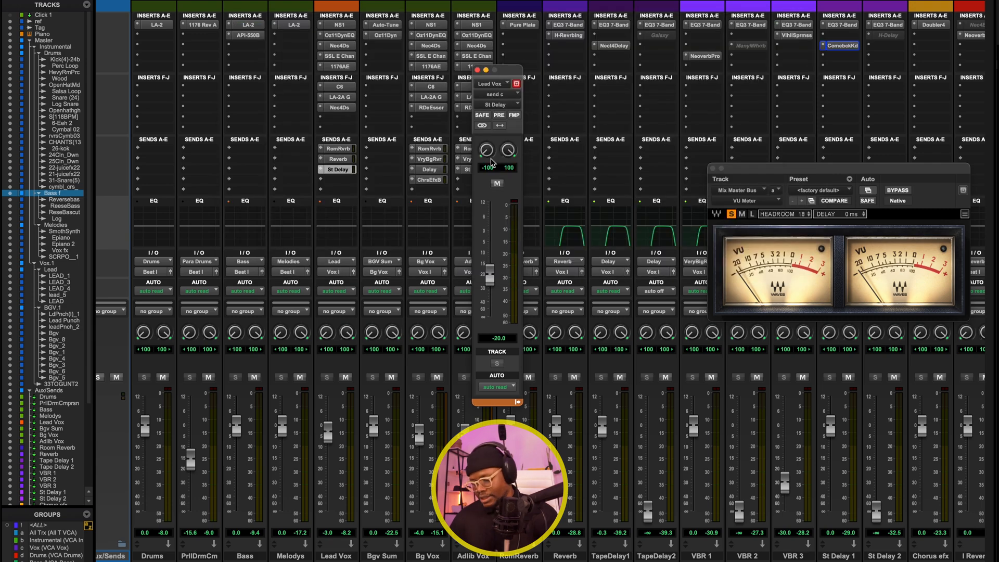
Show the Edit window, solo the BGV.1 folder, and play the background vocals from bar 9.
key("super+equal")
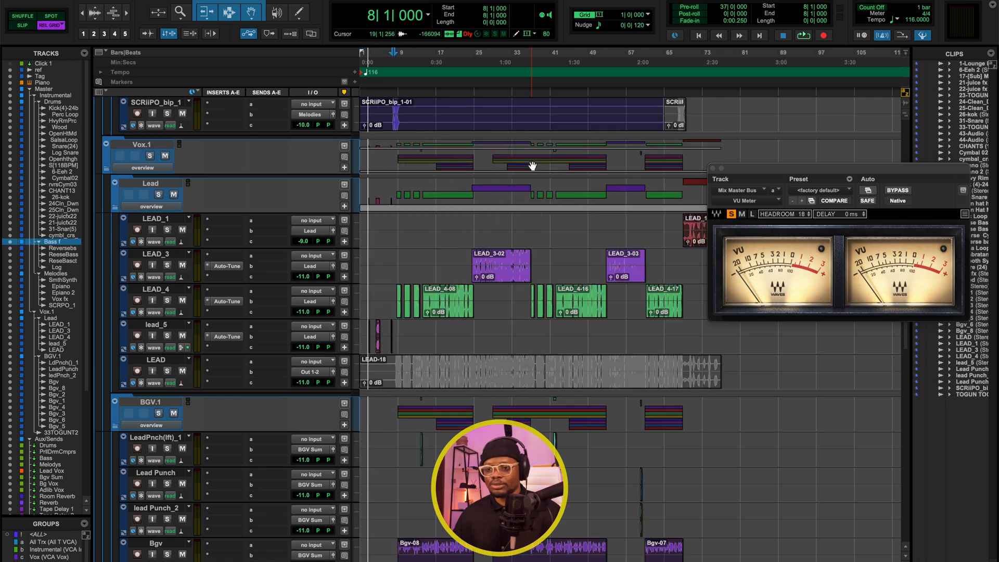
scroll(461, 244, "down", 10)
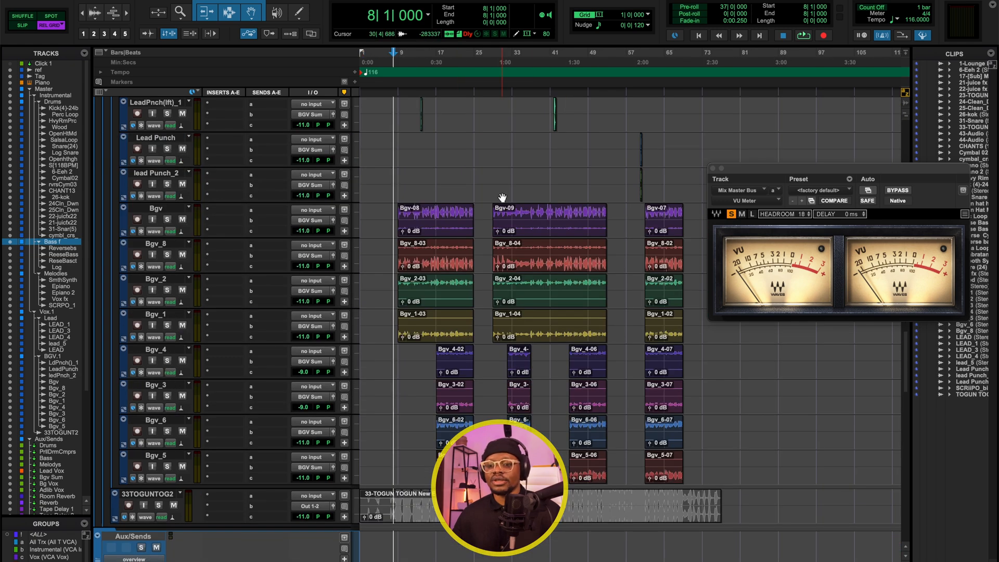
left_click(398, 59)
scroll(398, 58, "up", 1)
key("space")
scroll(495, 328, "down", 5)
scroll(495, 327, "up", 6)
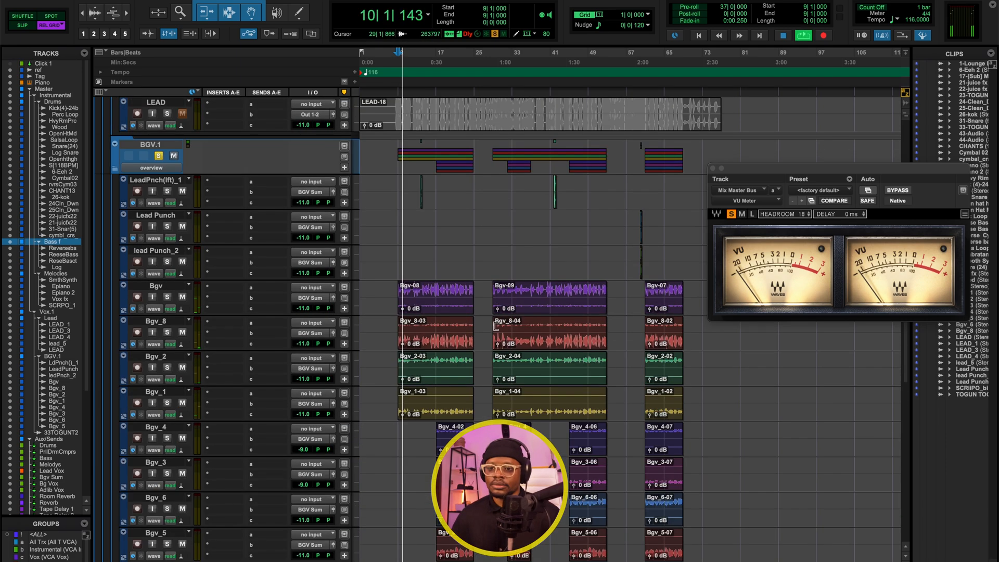
Look over the Bgv tracks during playback, stop it, and place the play position at bar 17.
scroll(495, 327, "down", 3)
scroll(469, 275, "down", 3)
scroll(470, 276, "down", 1)
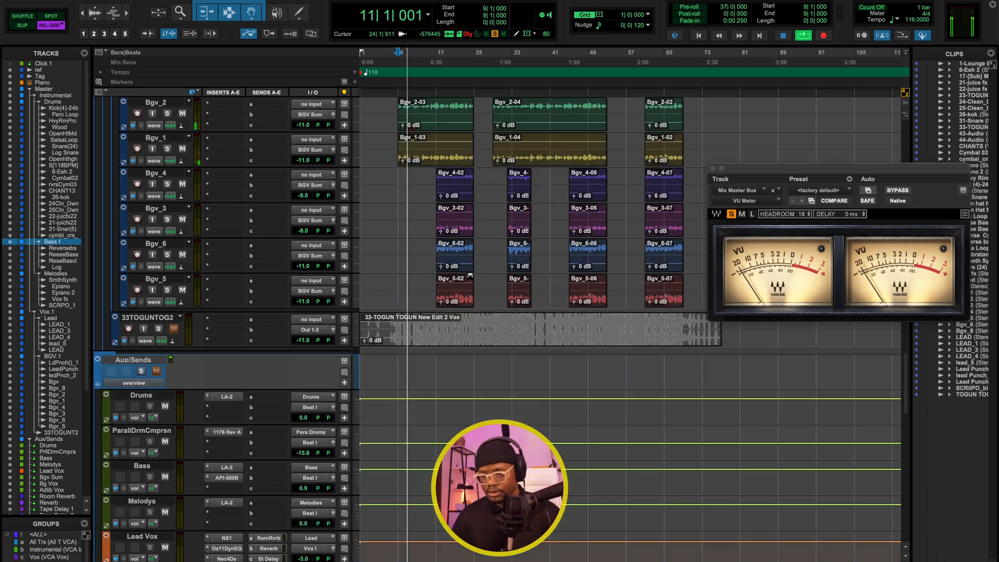
left_click(438, 62)
key("space")
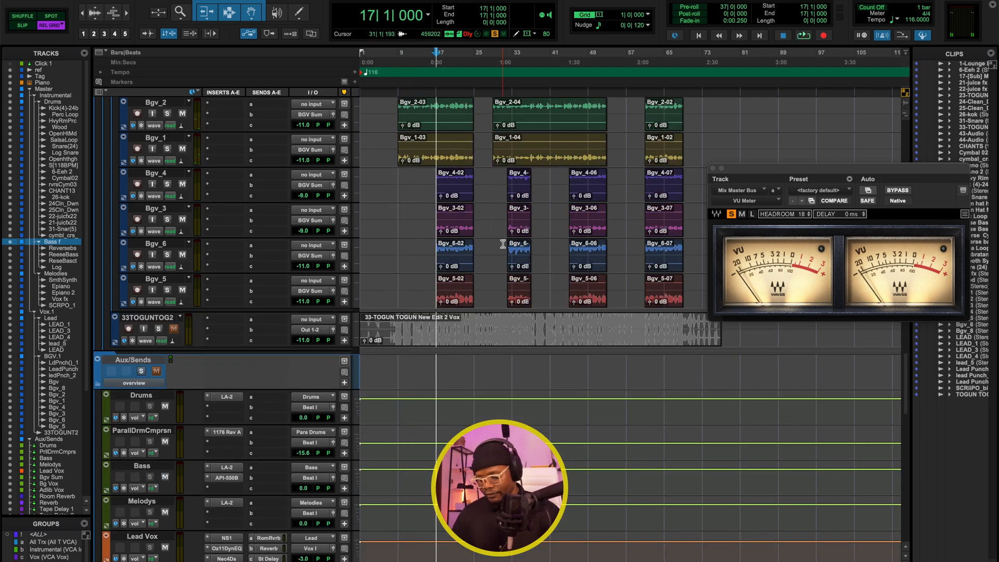
Examine the Bgv Sum track's UAD Auto-Tune Realtime Advanced, close it, and check the Bgv tracks in the Edit window before returning to the mixer.
key("super+equal")
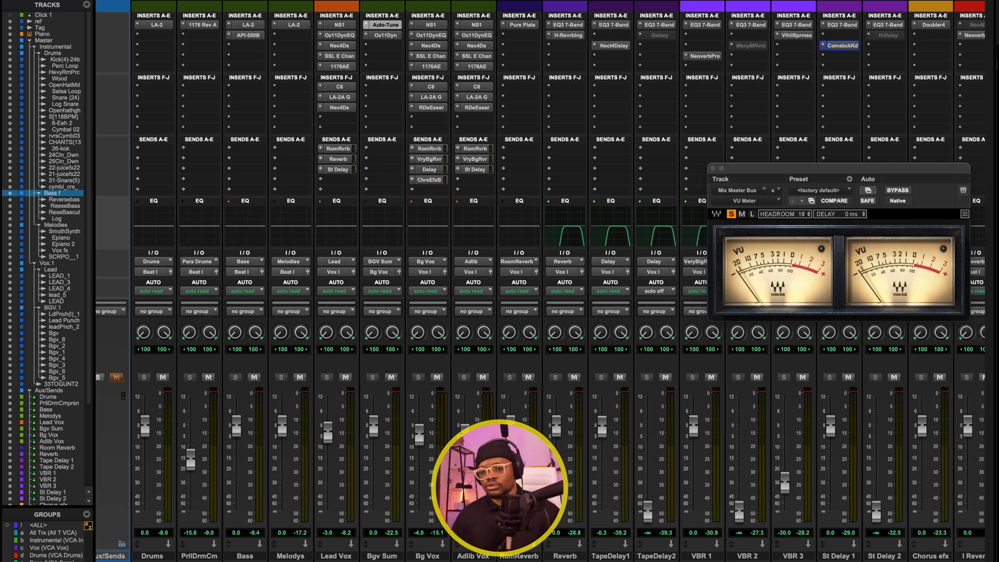
left_click(385, 25)
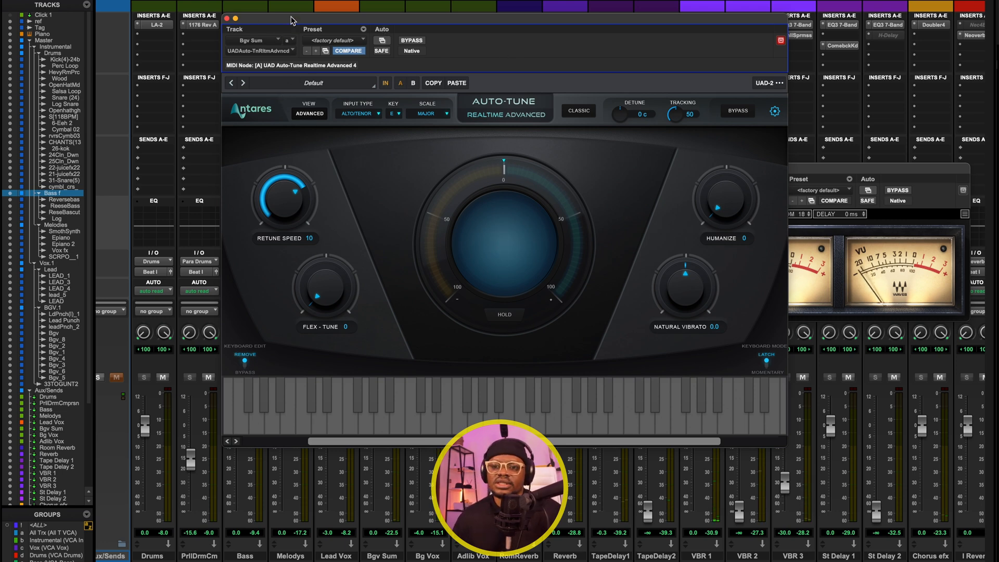
left_click(226, 19)
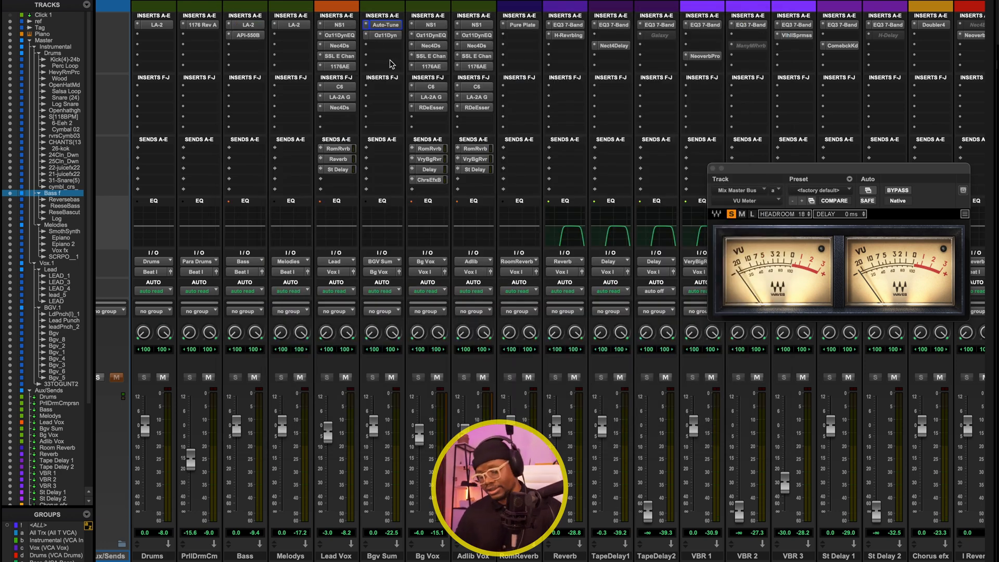
key("super+equal")
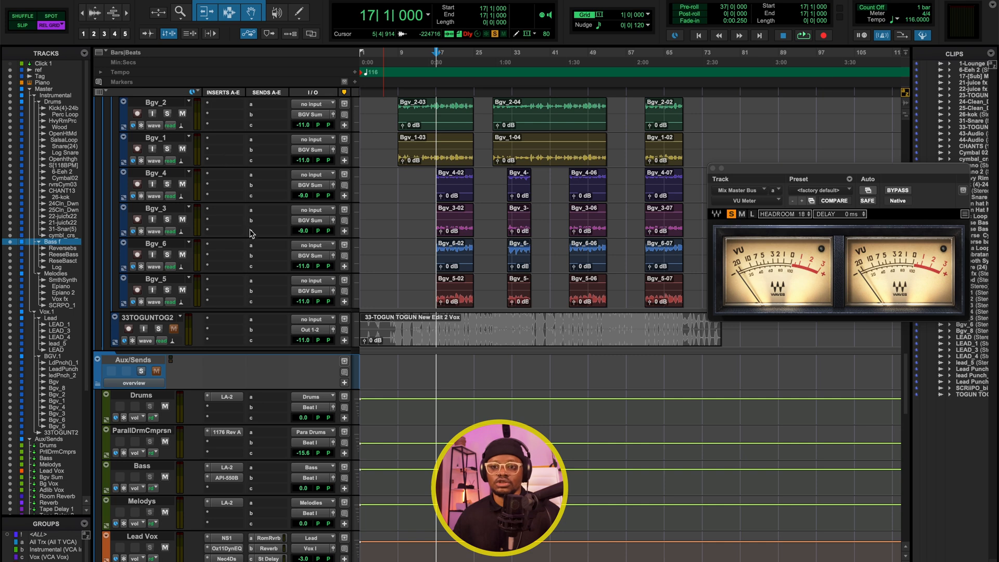
key("super+equal")
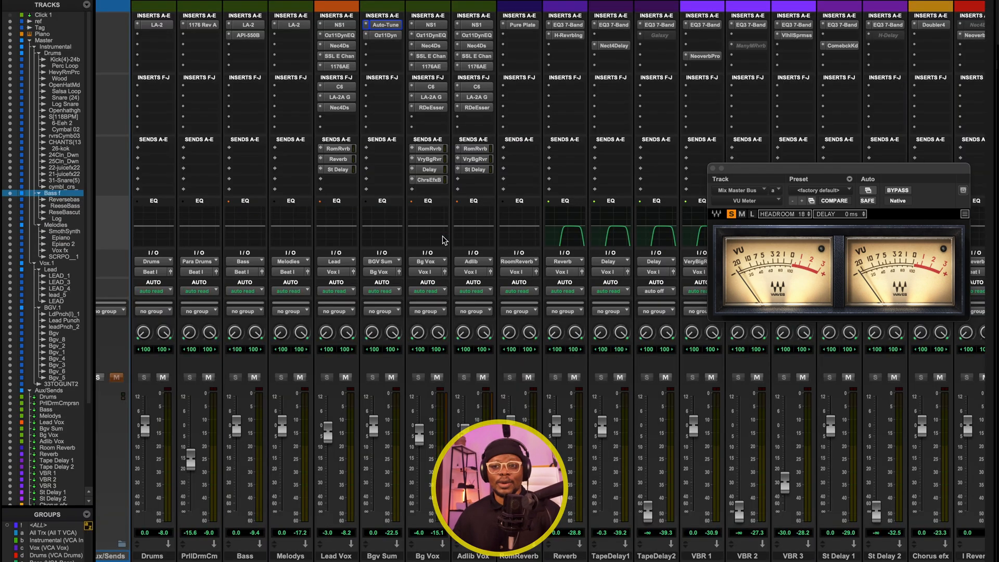
Open Ozone 11 Dynamics on Bgv Sum, examine band 3's compression during playback, then stop and close the plug-in.
left_click(384, 35)
left_click_drag(545, 21, 522, 36)
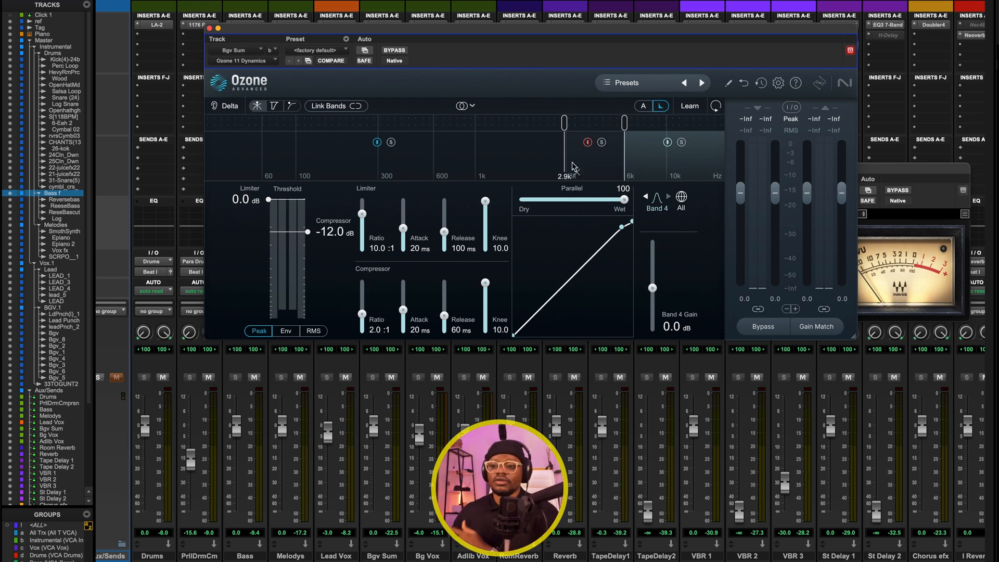
left_click(566, 125)
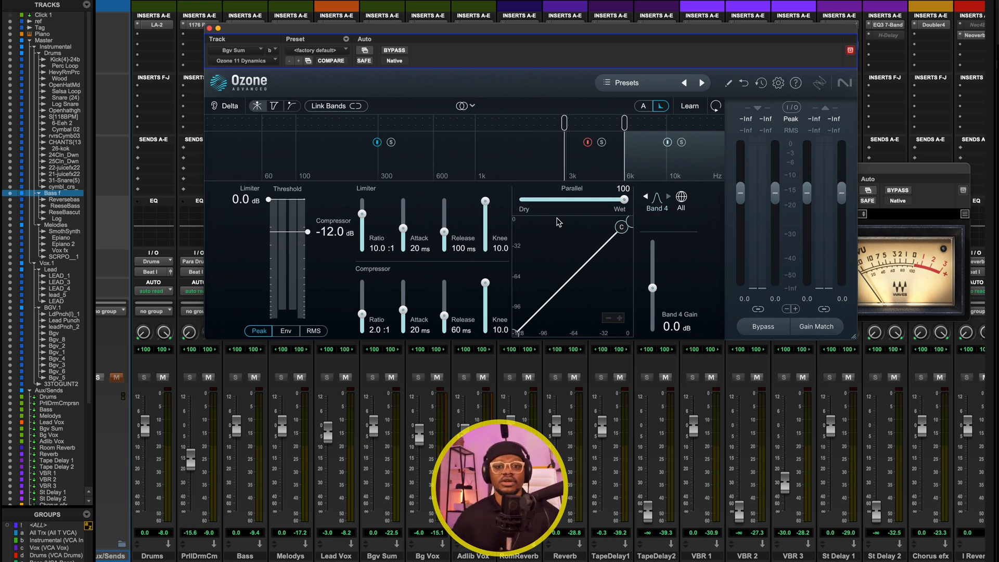
key("space")
left_click(594, 161)
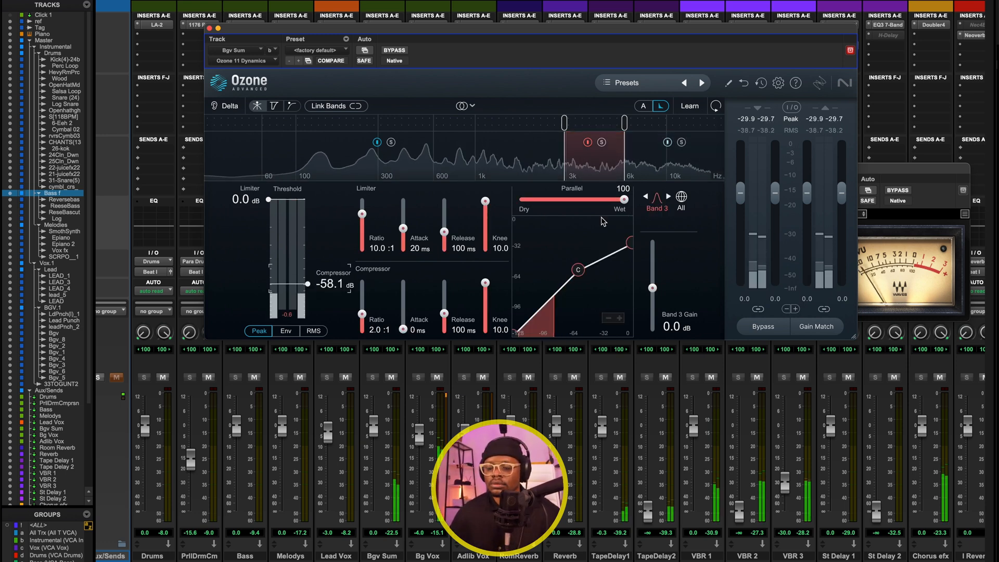
left_click_drag(608, 34, 578, 30)
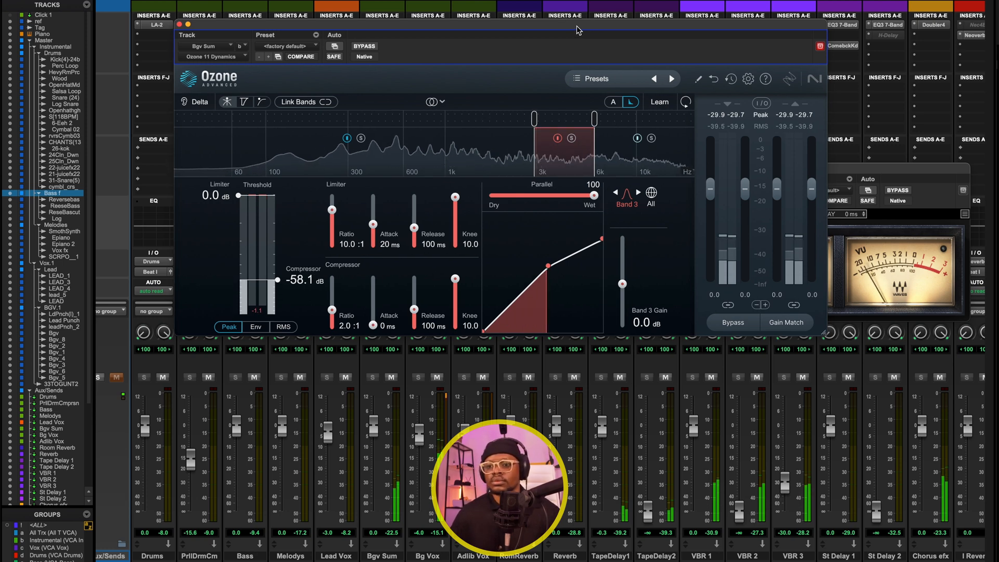
left_click_drag(576, 30, 571, 28)
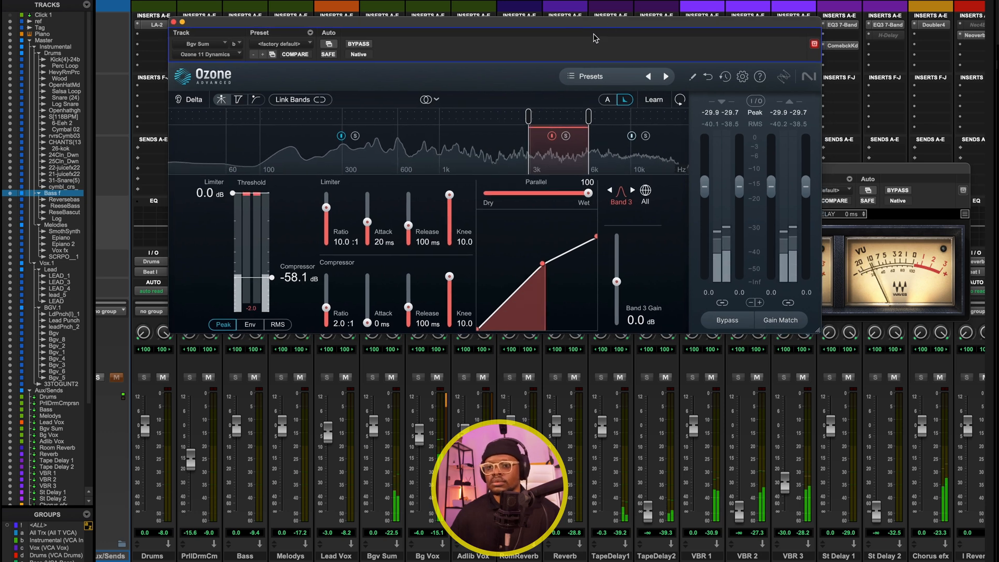
key("space")
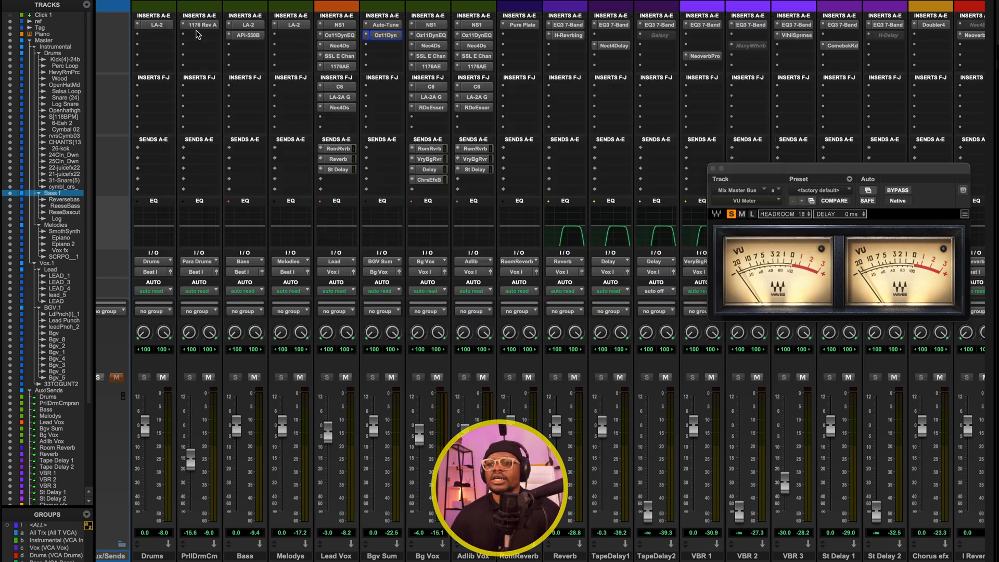
left_click(174, 21)
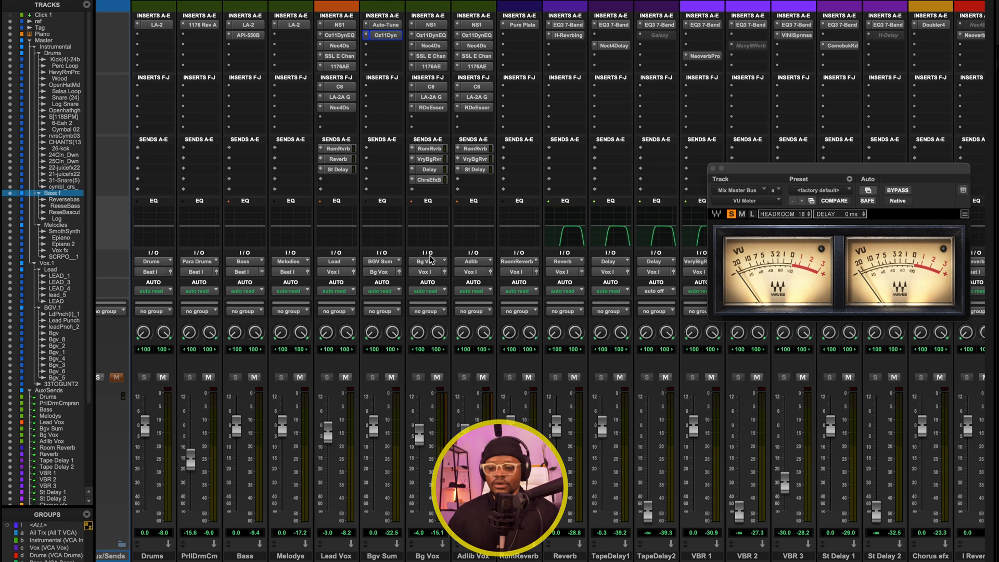
Examine the Bg Vox track's UAD SSL E Channel Strip and its C6 multiband compressor settings.
left_click(430, 56)
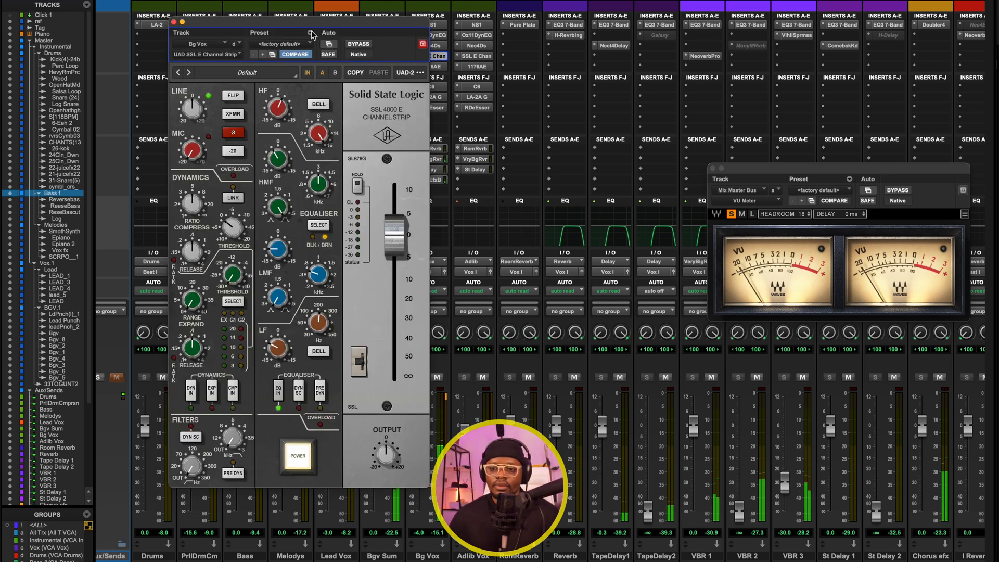
left_click_drag(279, 27, 535, 11)
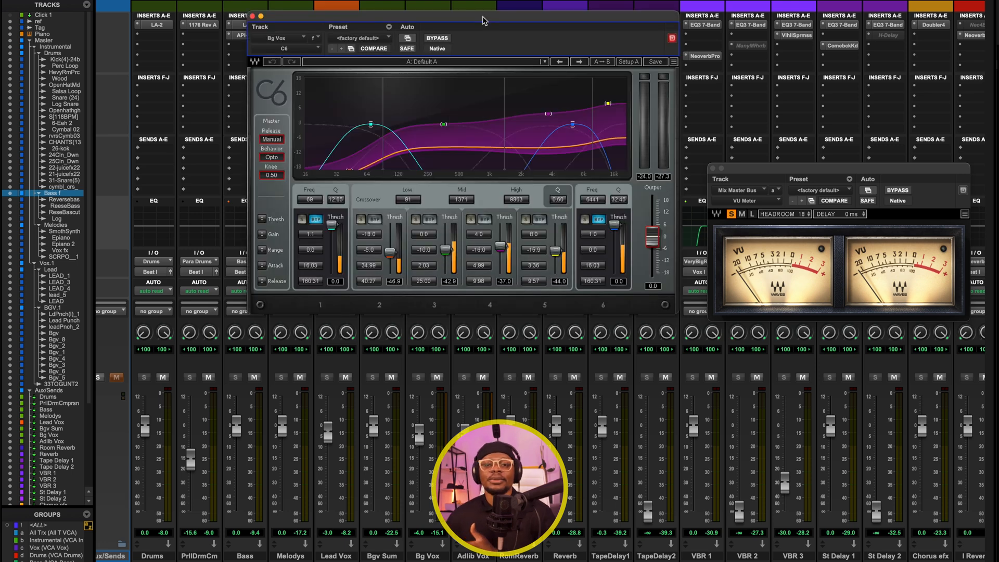
left_click_drag(482, 17, 481, 18)
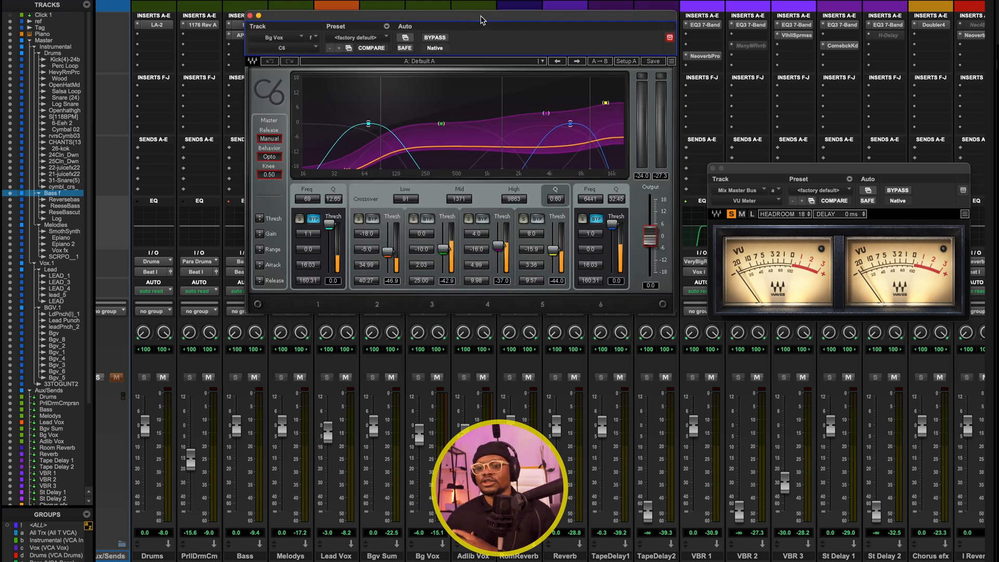
left_click_drag(353, 18, 457, 41)
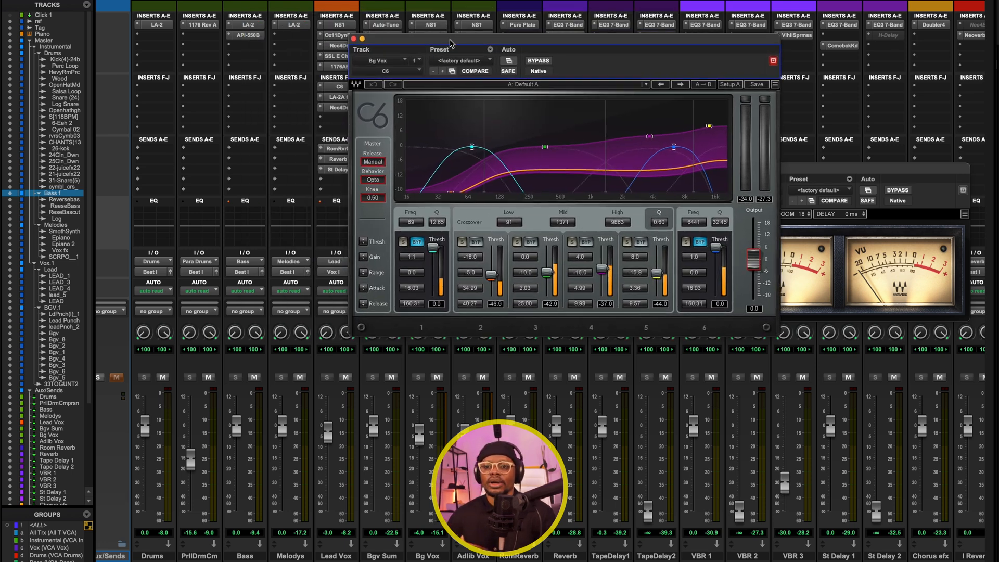
Open the Lead Vox track's C6 to compare its settings with the Bg Vox C6, closing both plug-ins.
left_click(337, 88)
left_click(337, 89)
left_click(337, 89)
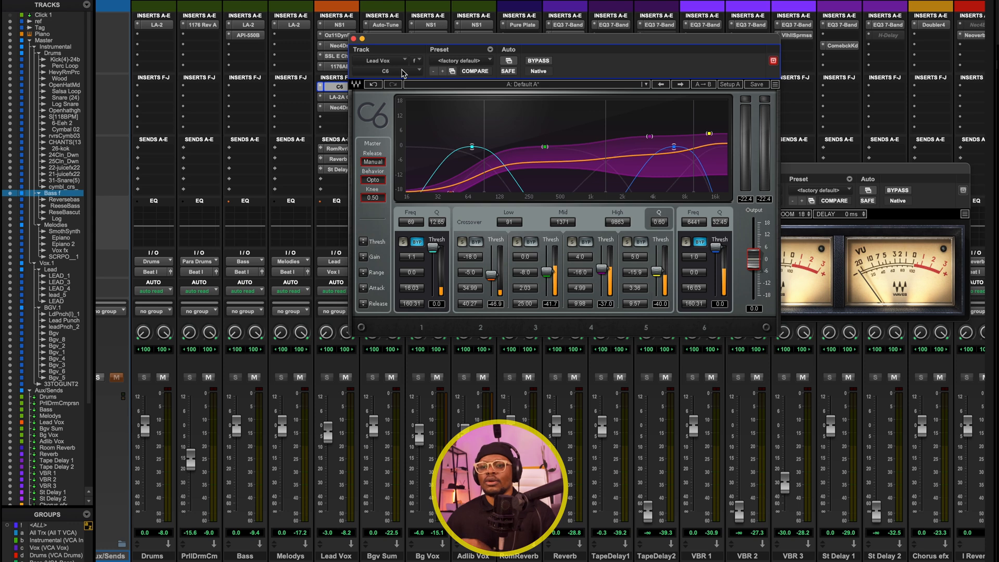
left_click(353, 39)
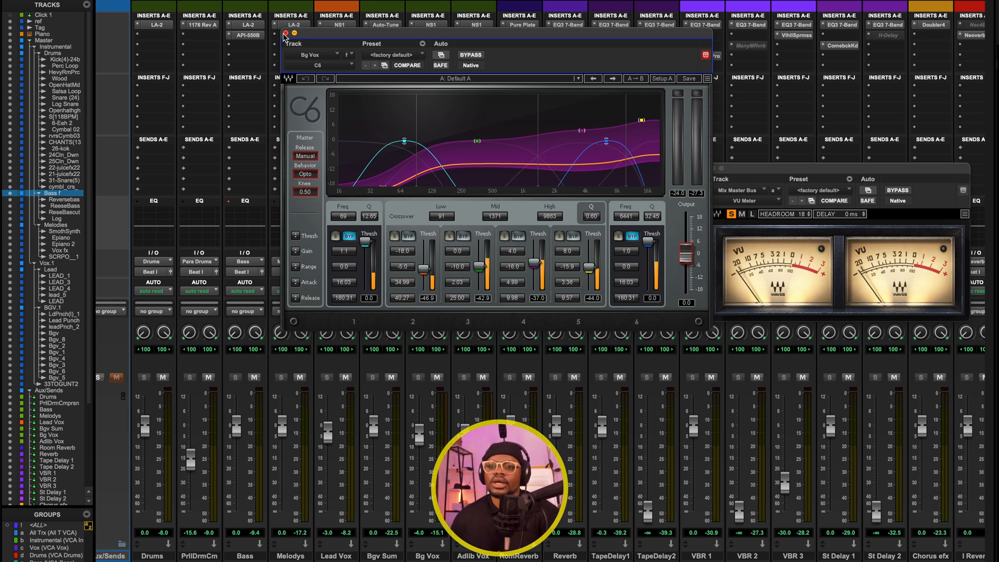
left_click(285, 33)
Examine the Bg Vox track's RDeEsser settings and its Room Reverb send, closing both windows.
left_click(435, 109)
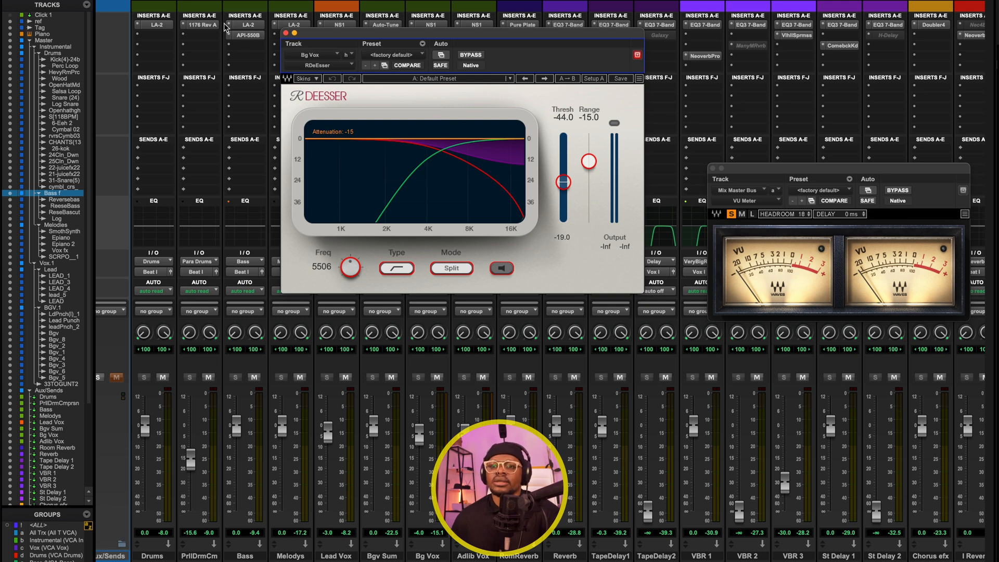
left_click(286, 33)
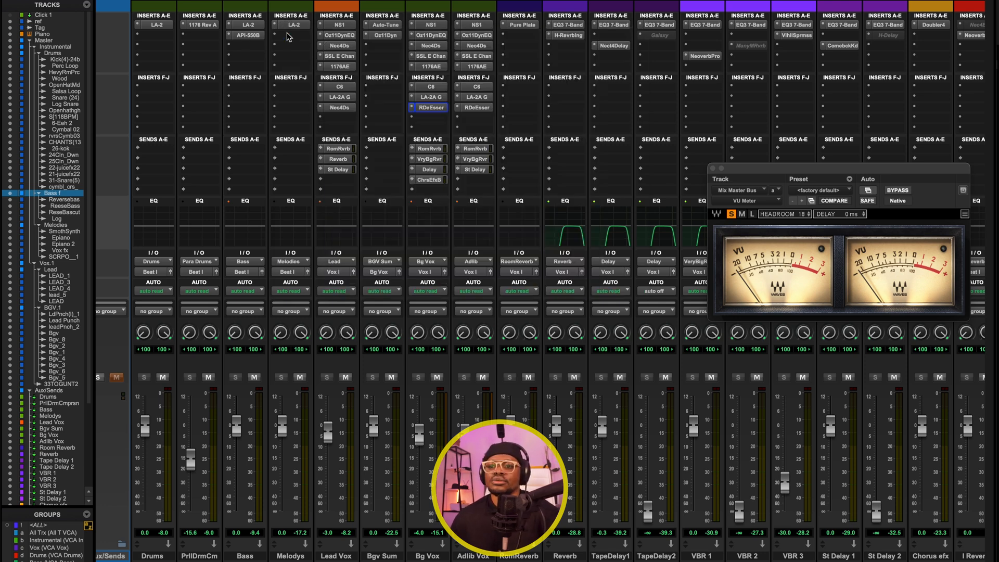
left_click(430, 149)
left_click(487, 70)
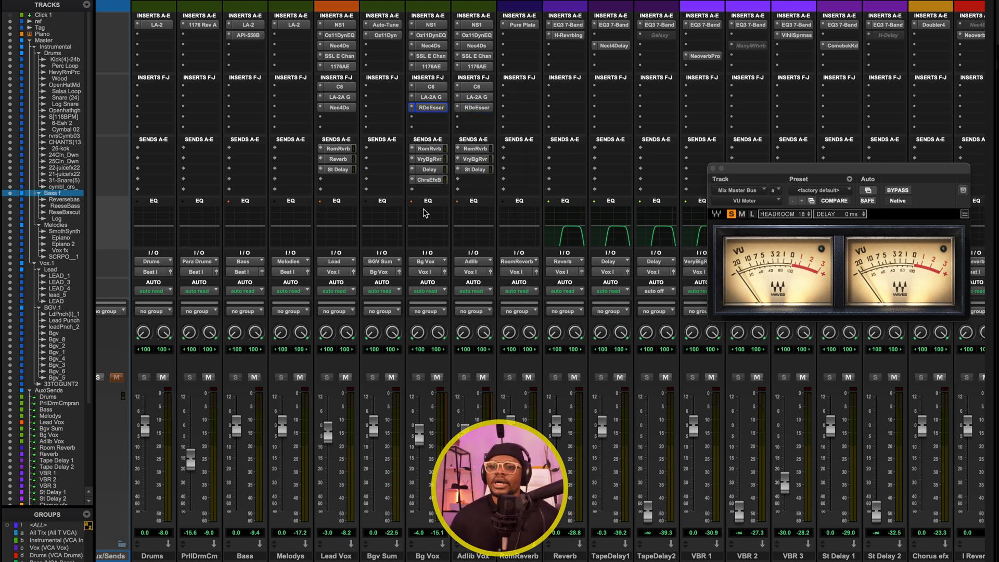
Check the Bg Vox track's Very Big Reverb send, close it, and open Neoverb Pro on VBR 1 to view its settings.
left_click(429, 159)
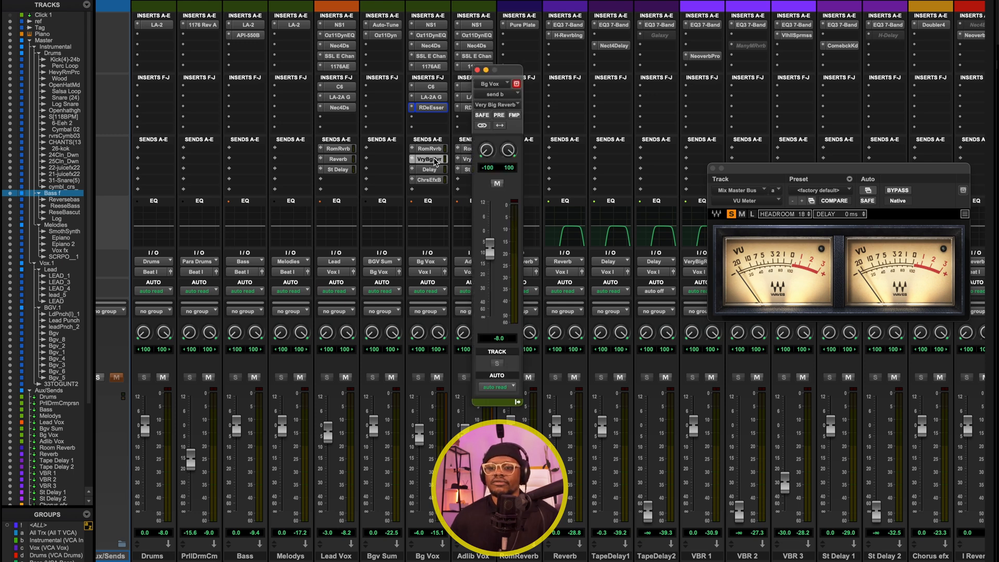
left_click(479, 70)
scroll(555, 75, "right", 2)
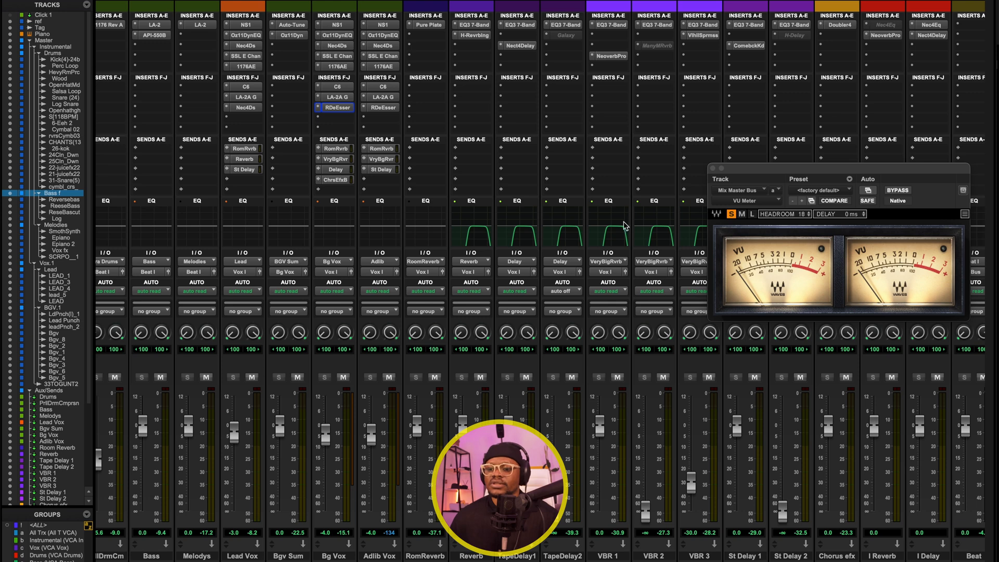
left_click(611, 56)
left_click_drag(574, 40, 475, 44)
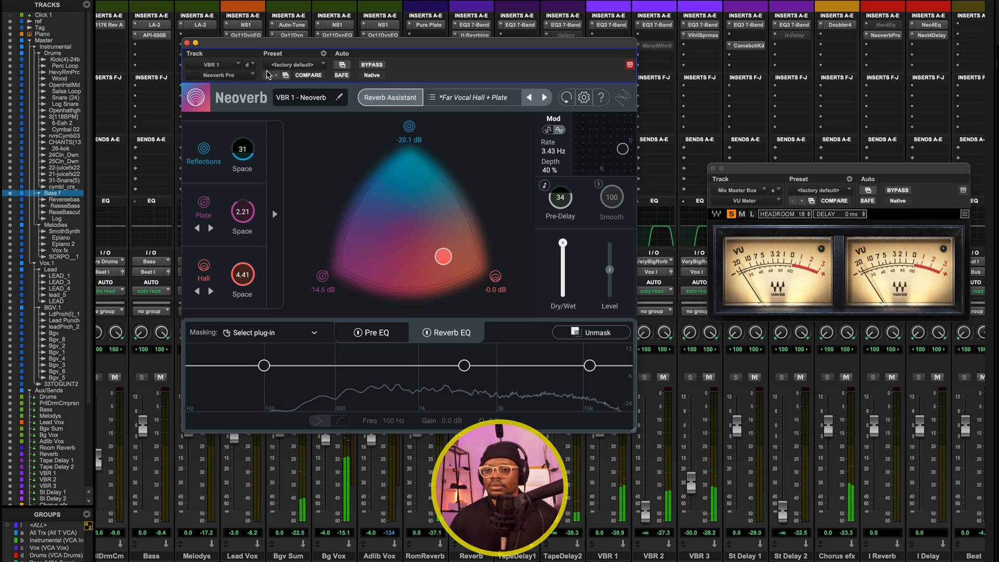
Close Neoverb Pro and examine the EQ3 7-Band filter settings on VBR 1, closing the EQ as well.
left_click(187, 43)
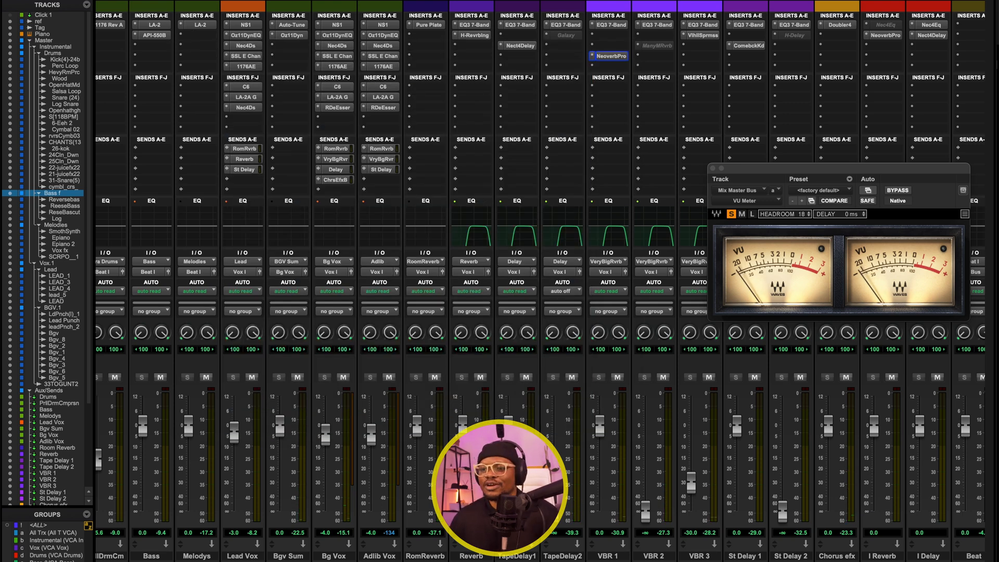
left_click(611, 25)
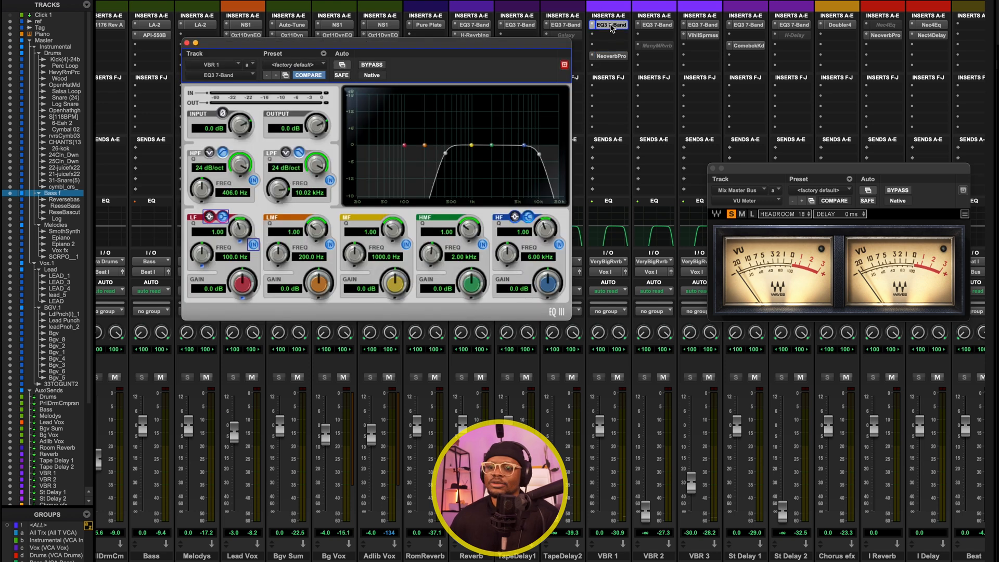
left_click_drag(444, 41, 502, 31)
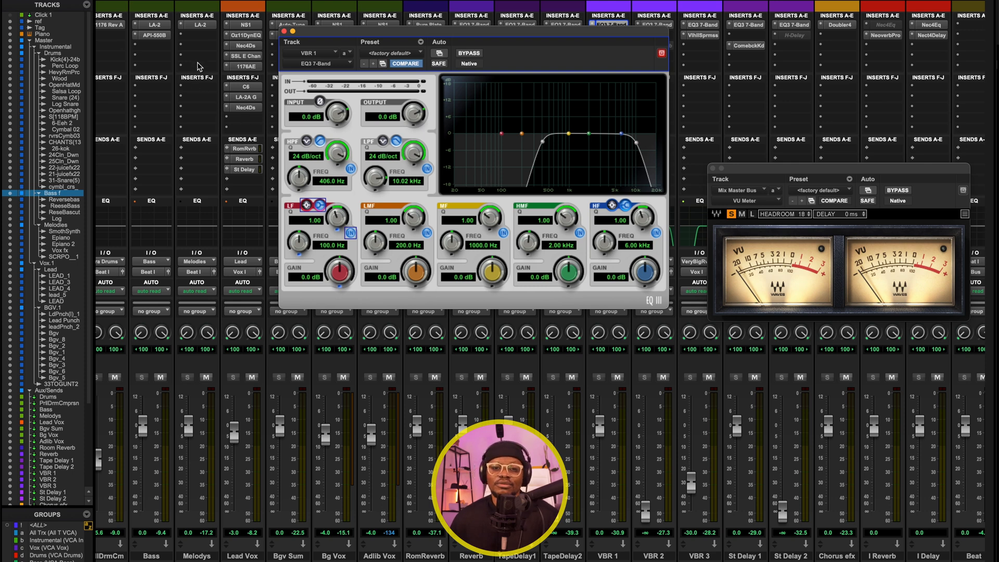
left_click(284, 32)
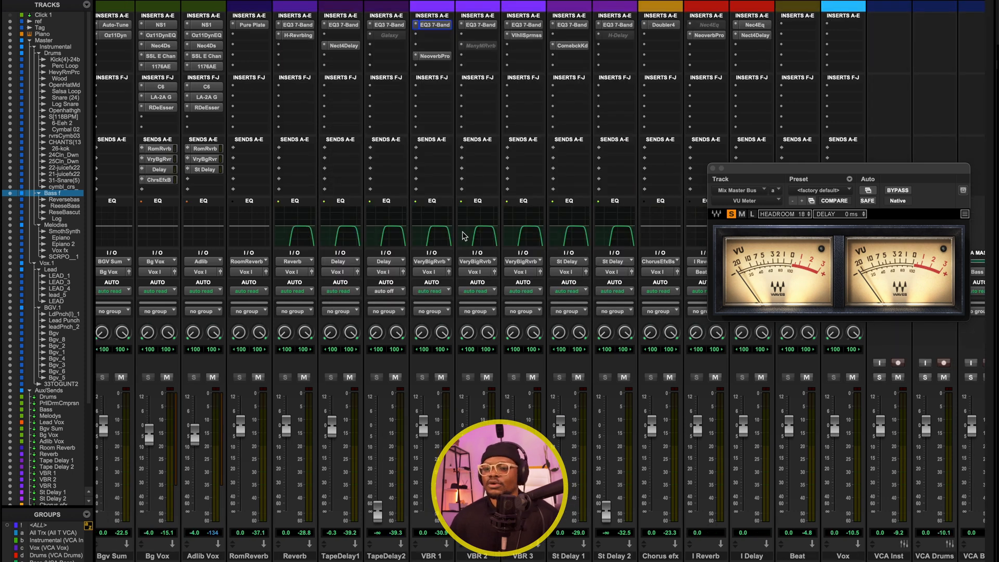
Look across the vocal and effect return tracks and check Tape Delay 1's Nectar 4 Delay, closing it.
scroll(307, 235, "left", 1)
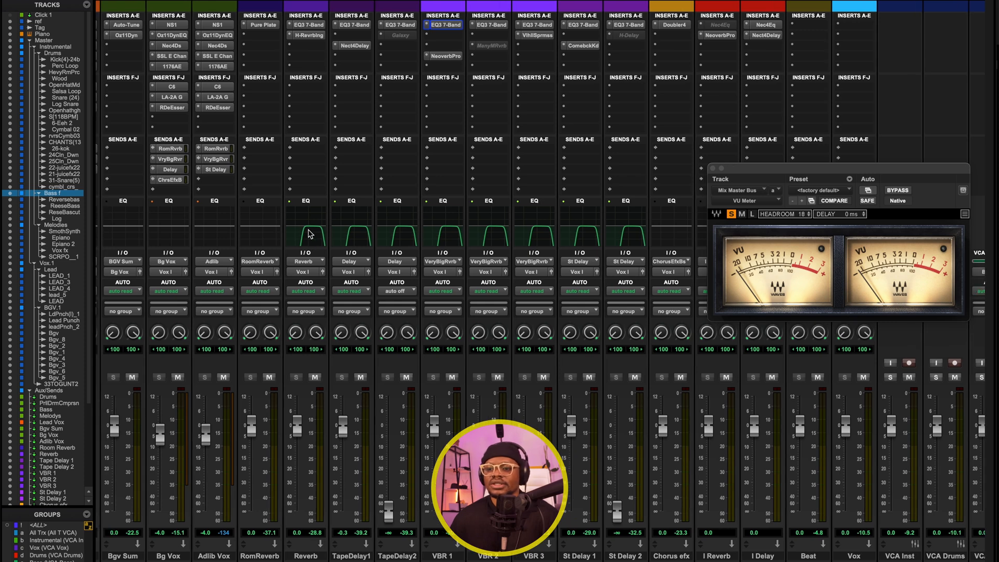
scroll(296, 237, "left", 2)
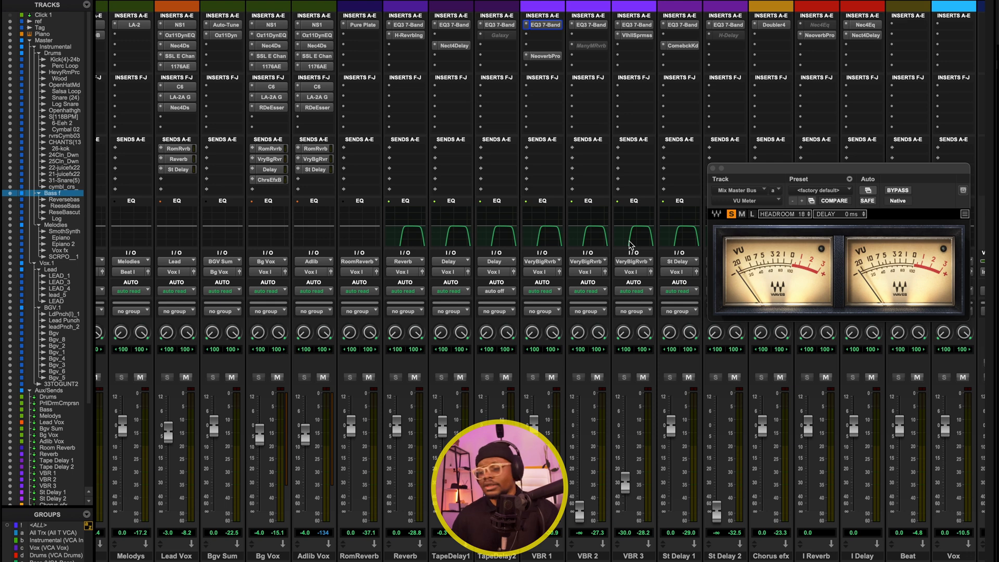
scroll(448, 205, "left", 2)
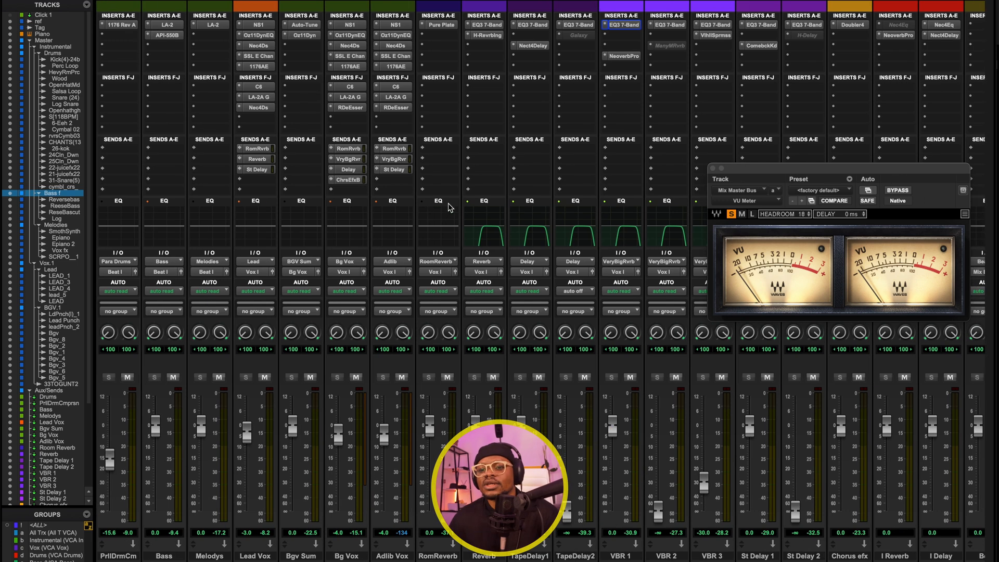
scroll(440, 167, "left", 1)
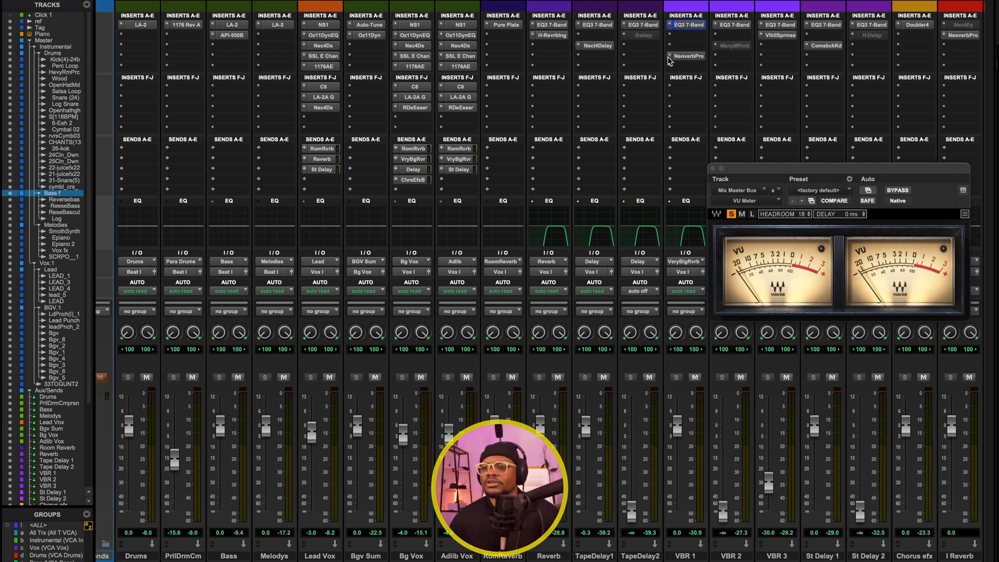
left_click(597, 45)
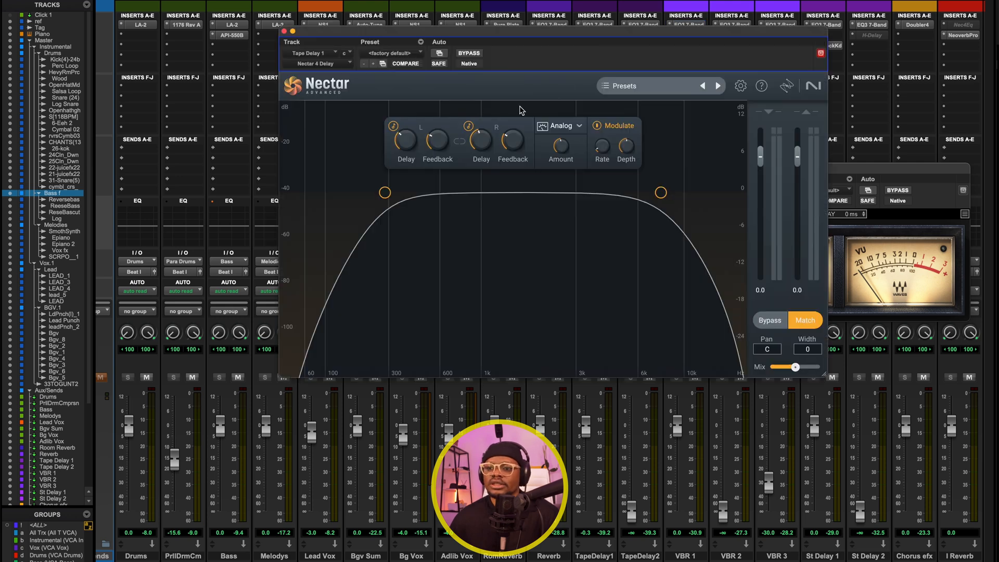
key("super+w")
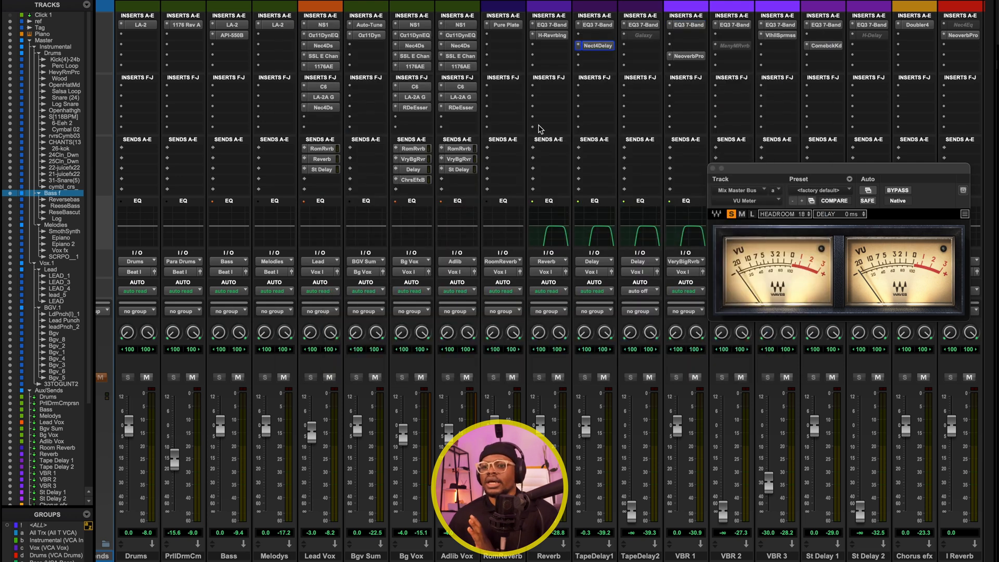
Check the Bg Vox track's Chorus Efx Bus send and the Doubler4 settings on the Chorus efx track, closing both.
left_click(418, 181)
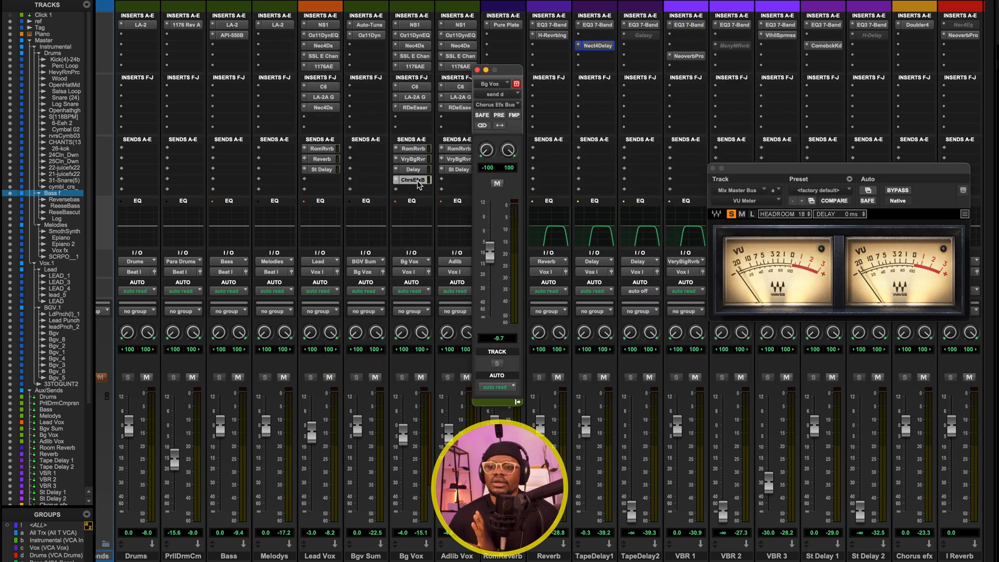
left_click(476, 70)
left_click_drag(768, 169, 795, 0)
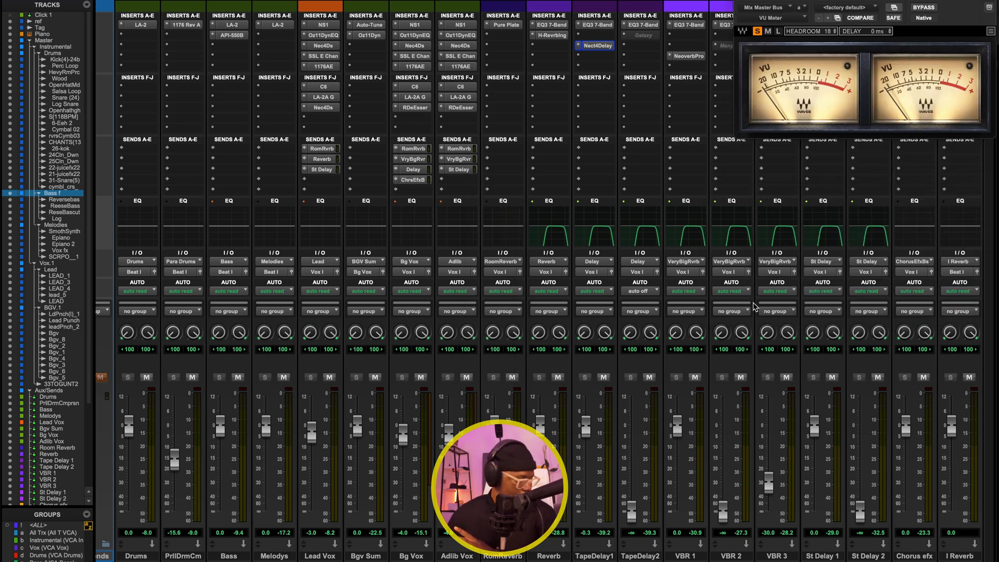
scroll(750, 307, "right", 10)
left_click(462, 24)
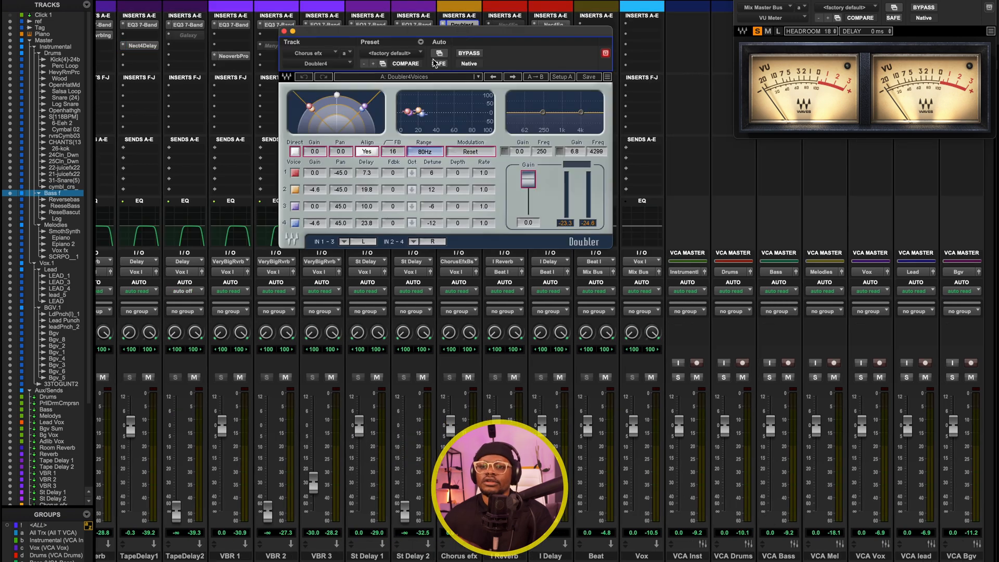
left_click_drag(465, 34, 514, 57)
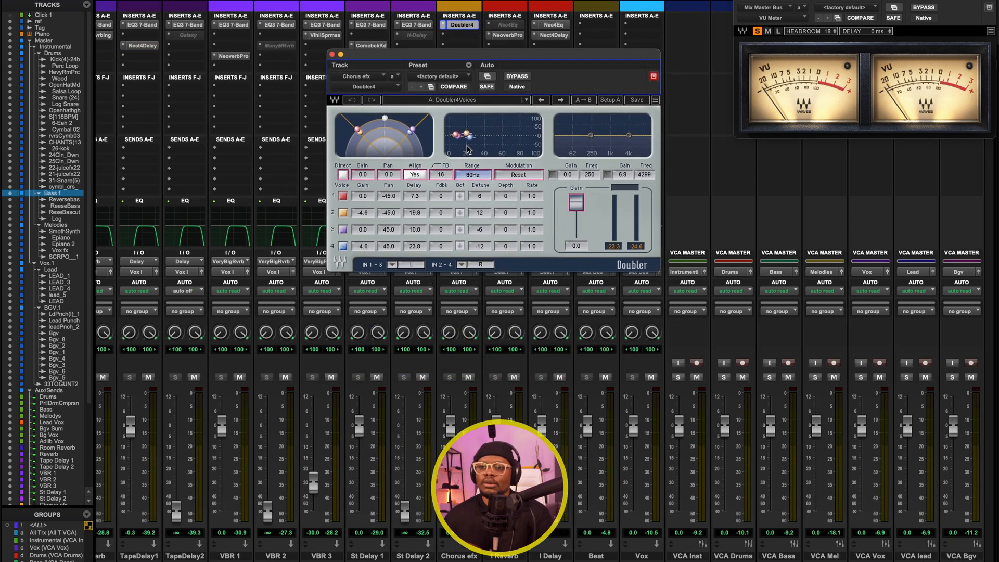
left_click(331, 54)
Look over the aux and VCA tracks in the mixer and the vocal tracks in the Edit window.
scroll(478, 208, "left", 10)
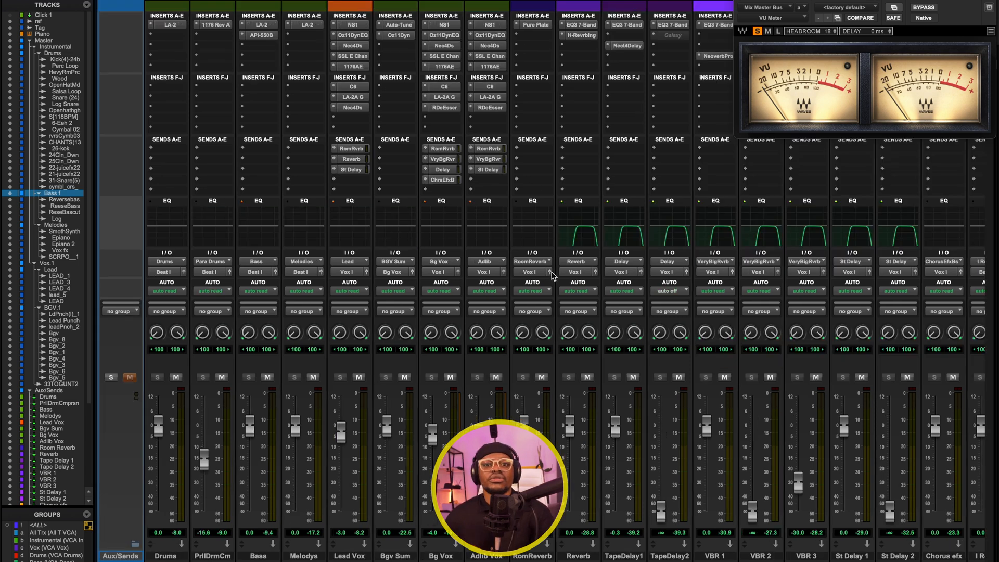
scroll(502, 255, "right", 12)
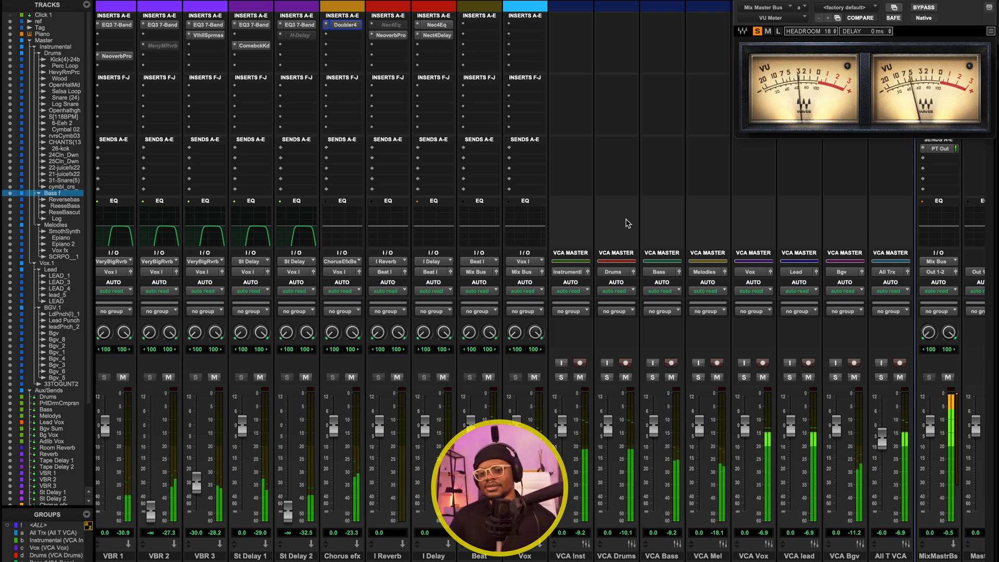
scroll(623, 223, "left", 5)
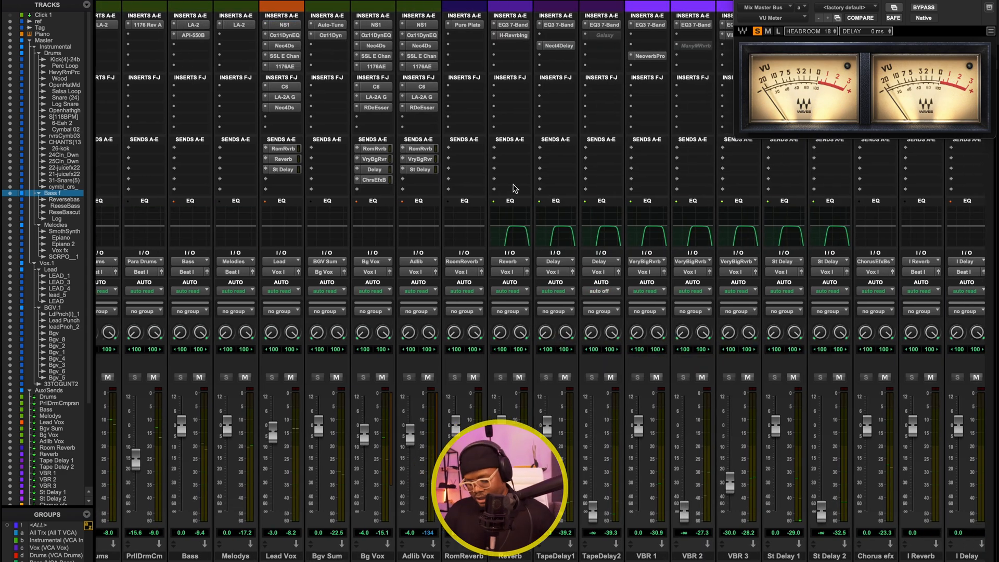
key("super+equal")
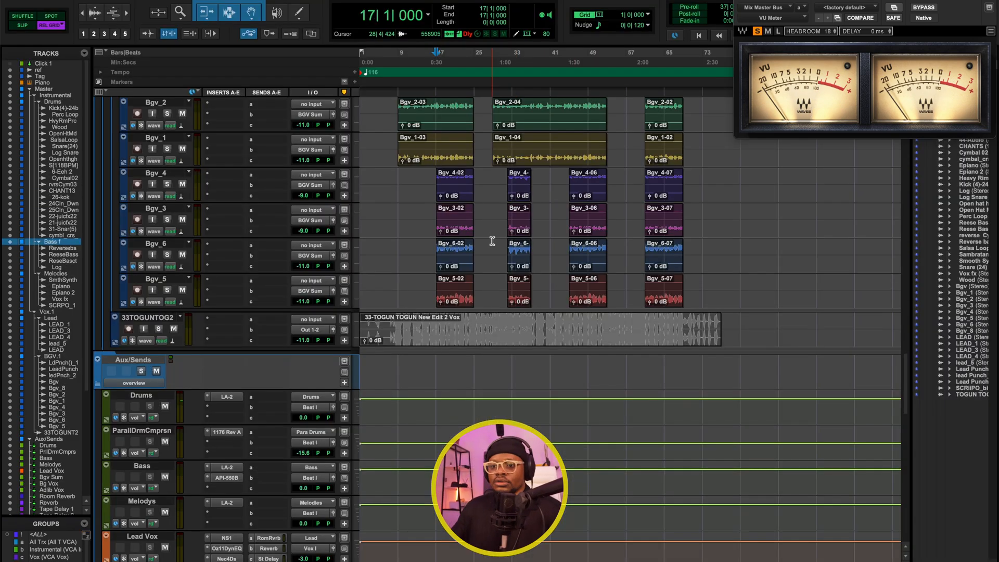
scroll(494, 251, "up", 7)
scroll(493, 251, "down", 10)
scroll(494, 251, "up", 8)
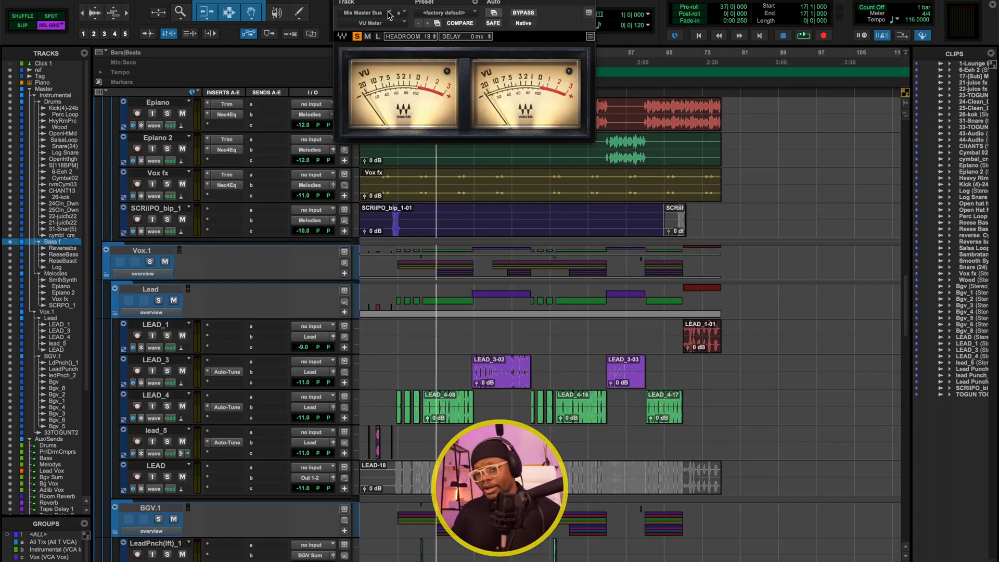
Return to the mixer's Mix Master Bus and play the song while watching its VU Meter, stopping playback at the end.
key("super+equal")
scroll(601, 111, "right", 3)
scroll(601, 111, "right", 4)
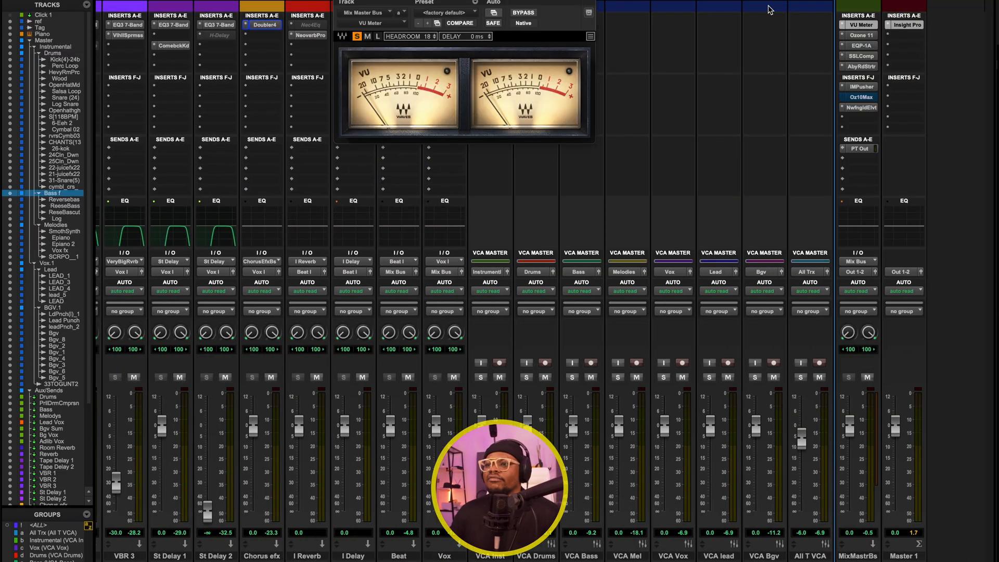
left_click(864, 25)
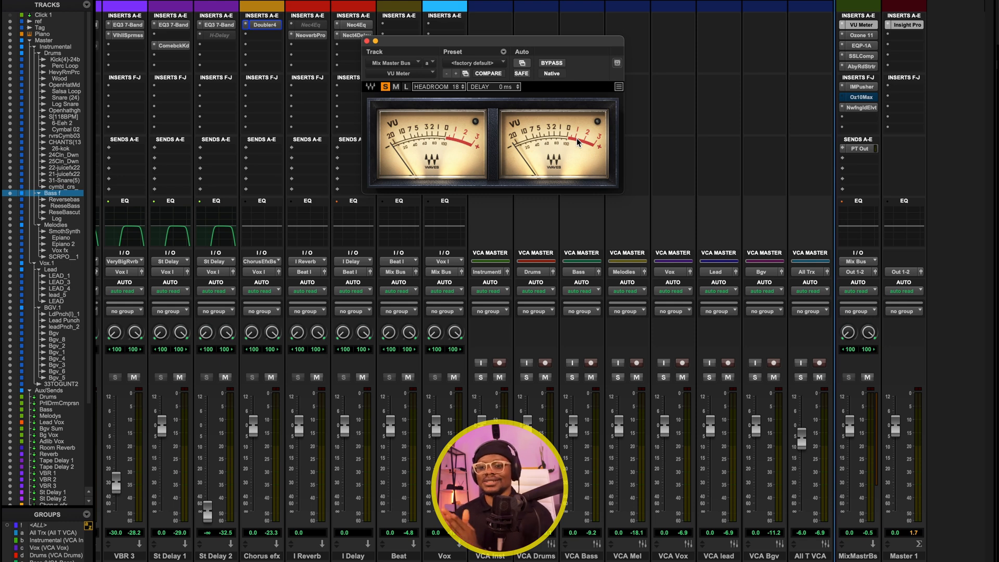
key("space")
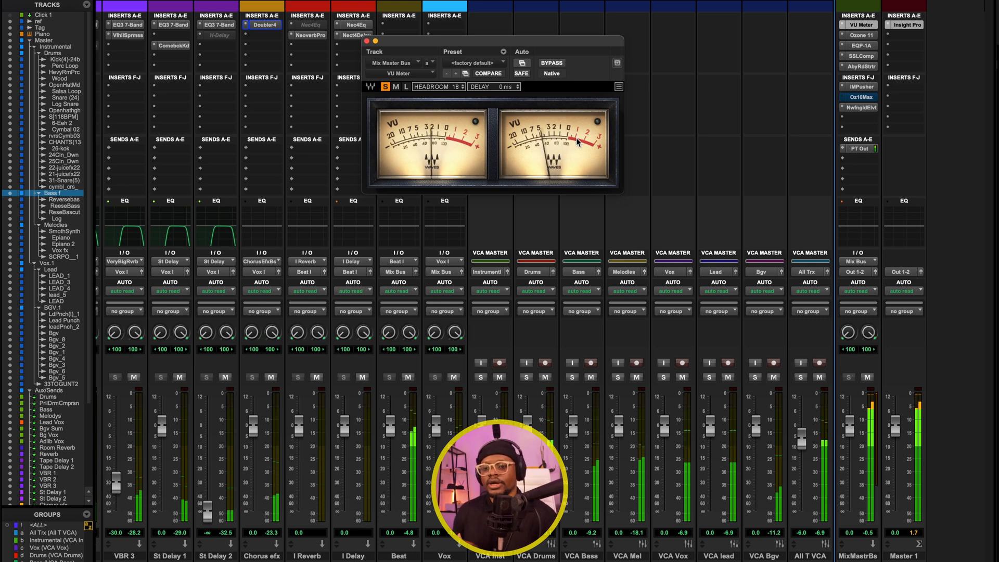
key("space")
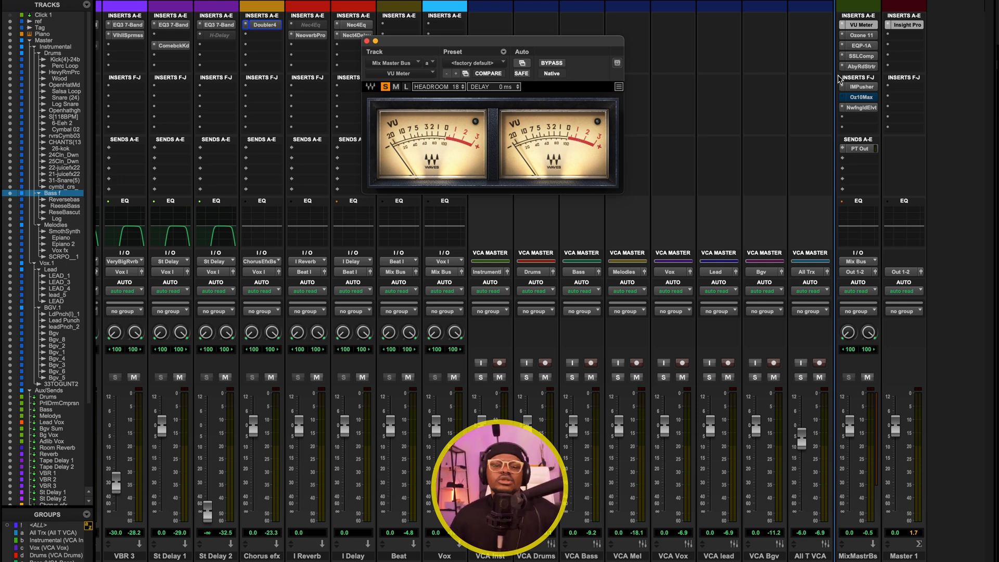
Open Ozone 11 on the Mix Master Bus and compare the Dynamic EQ's Mid and Side curves, ending on Mid.
left_click(861, 35)
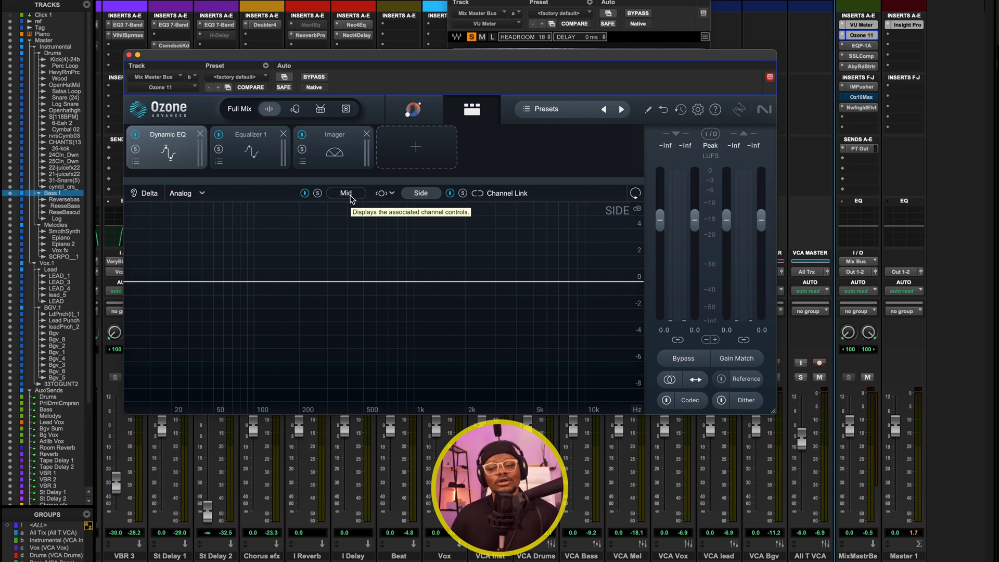
left_click(346, 193)
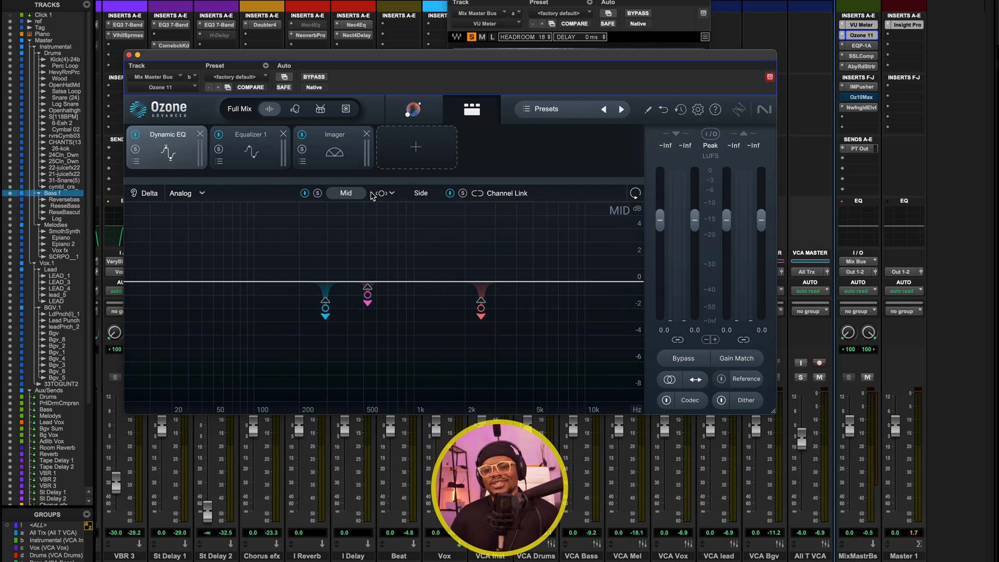
left_click(426, 197)
left_click(347, 194)
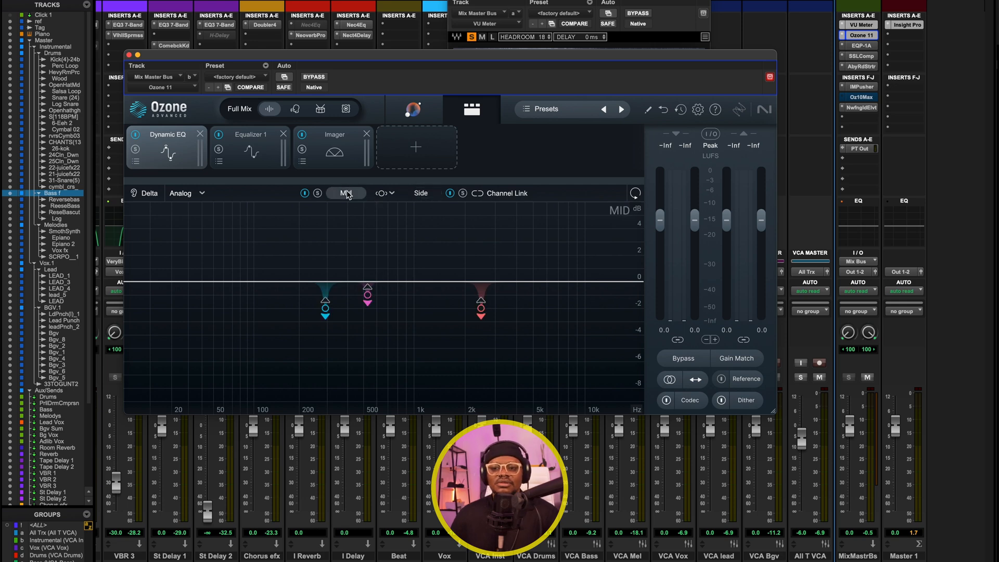
Audition the Mid channel's 293 Hz and 530 Hz Dynamic EQ bands in solo during playback, stopping and clearing the solo at the end.
mouse_move(325, 307)
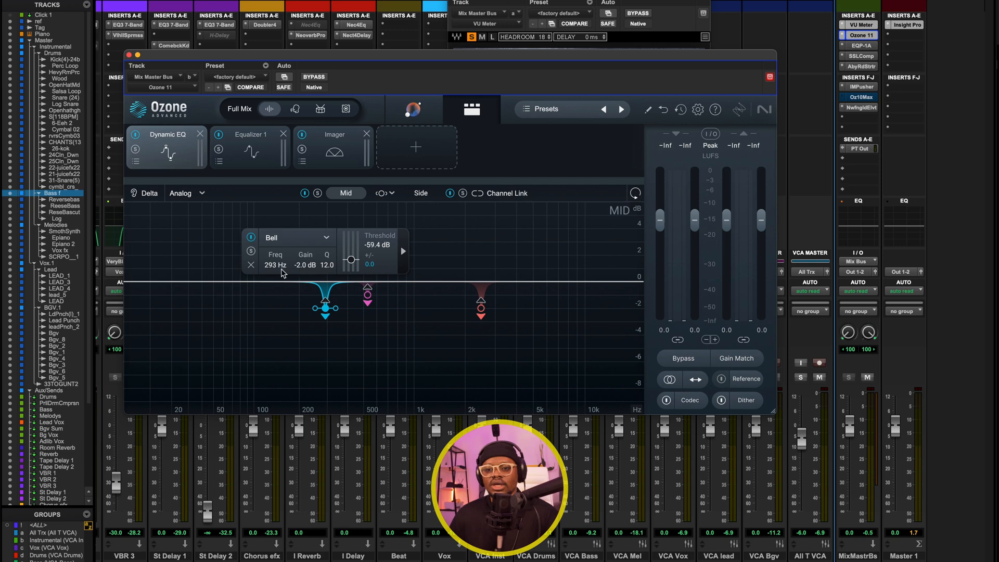
key("space")
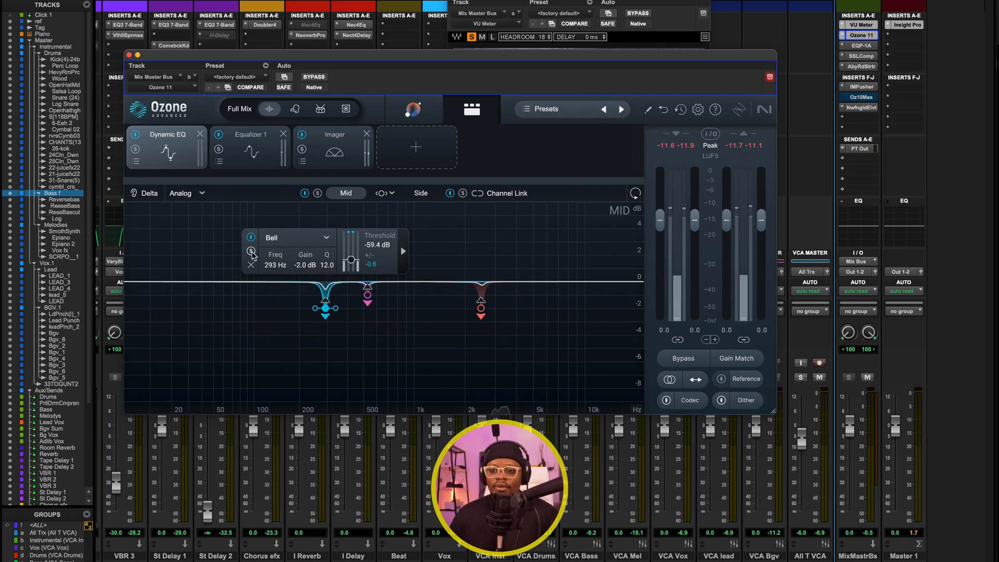
left_click(252, 252)
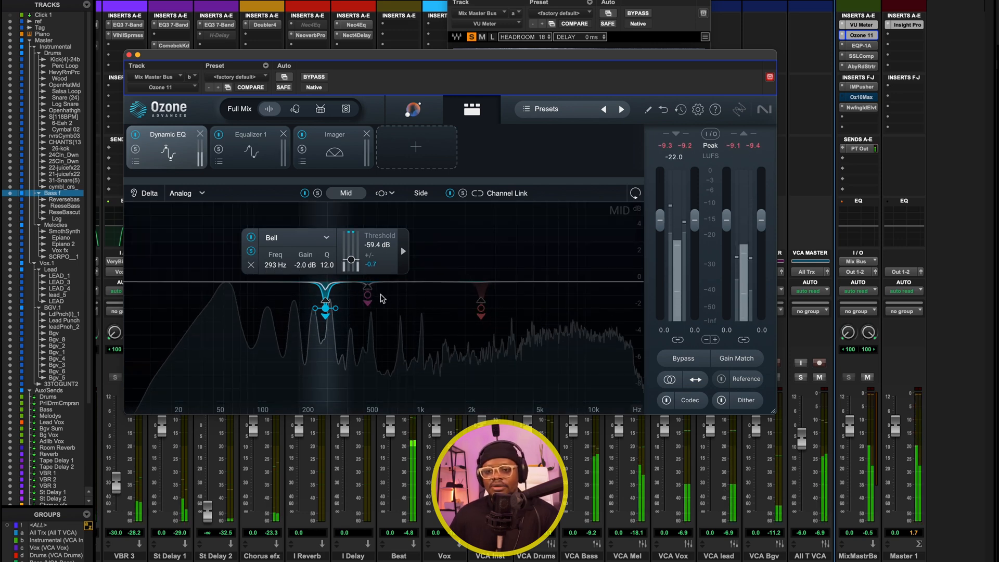
left_click(368, 295)
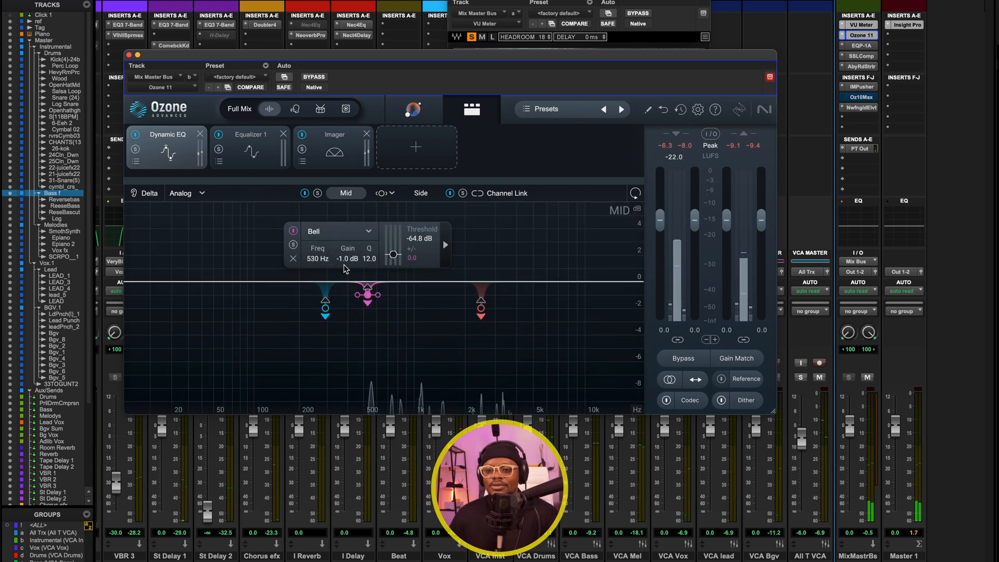
left_click(293, 245)
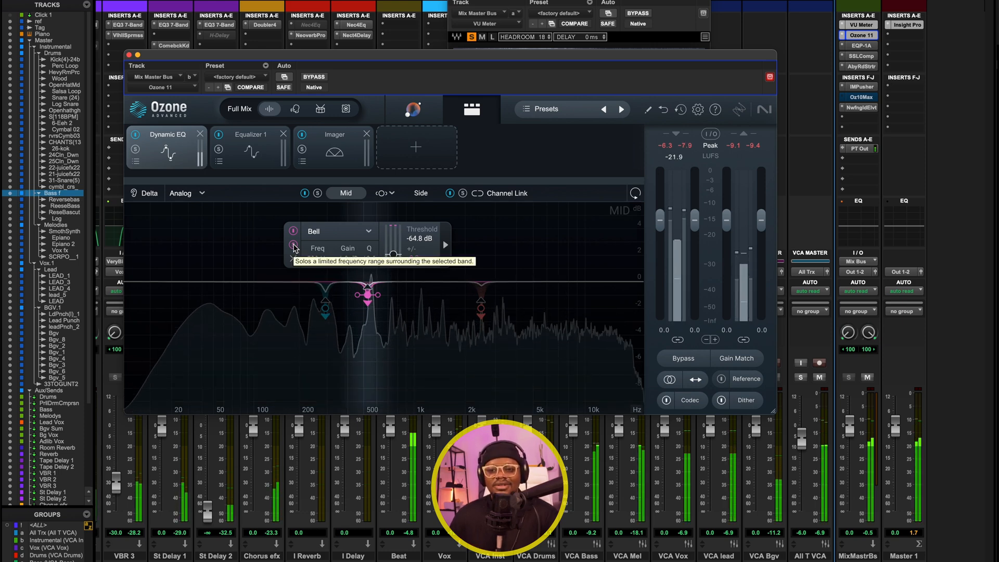
key("space")
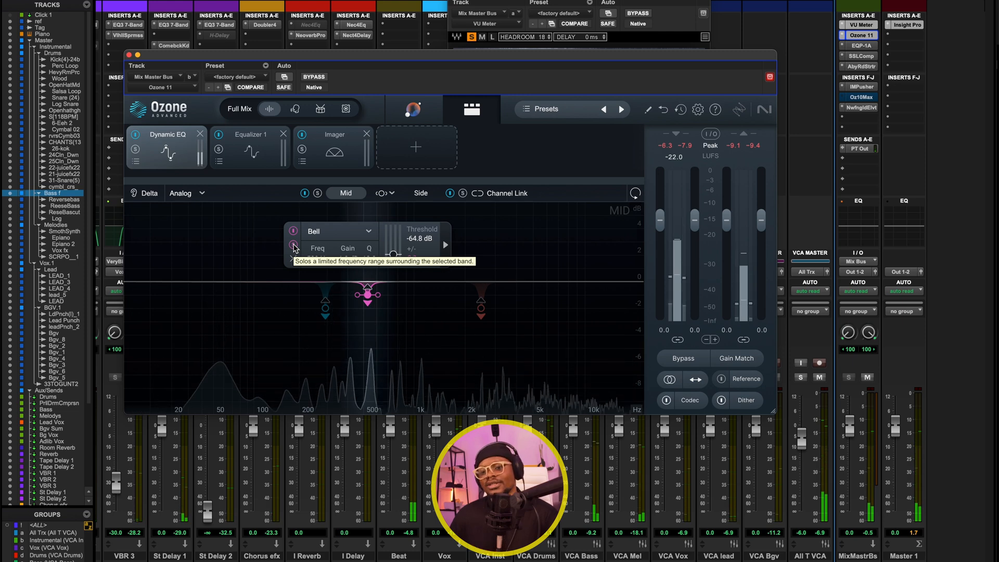
left_click(256, 258)
Audition the Mid channel's 2500 Hz Dynamic EQ band in solo during playback, clearing the solo and stopping at the end.
left_click(480, 311)
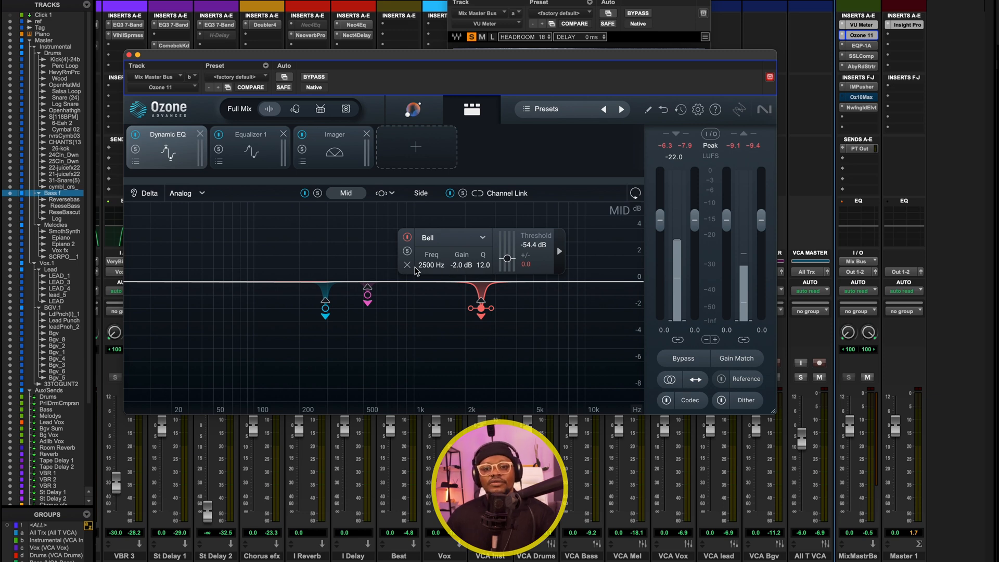
left_click(407, 252)
key("space")
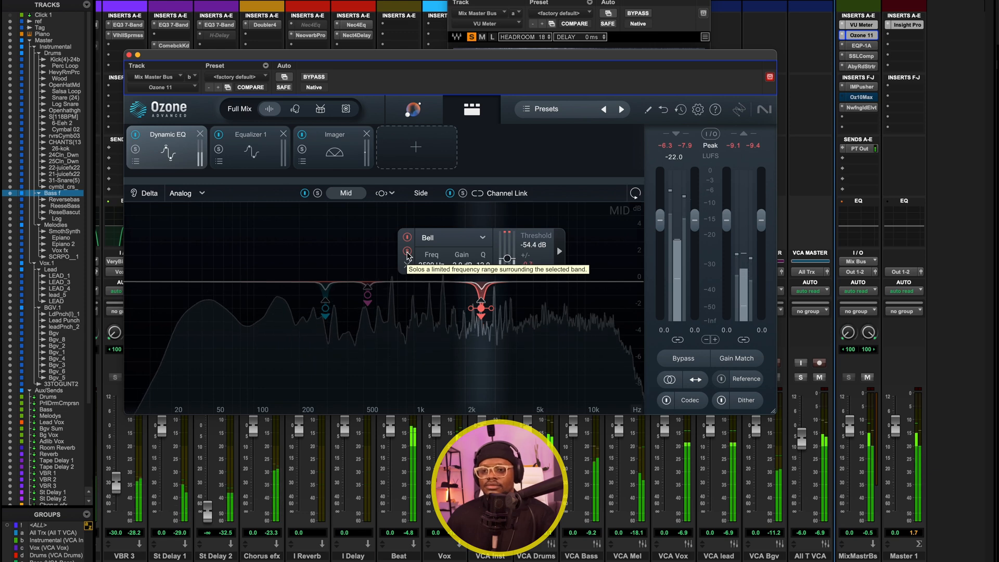
left_click(407, 252)
key("space")
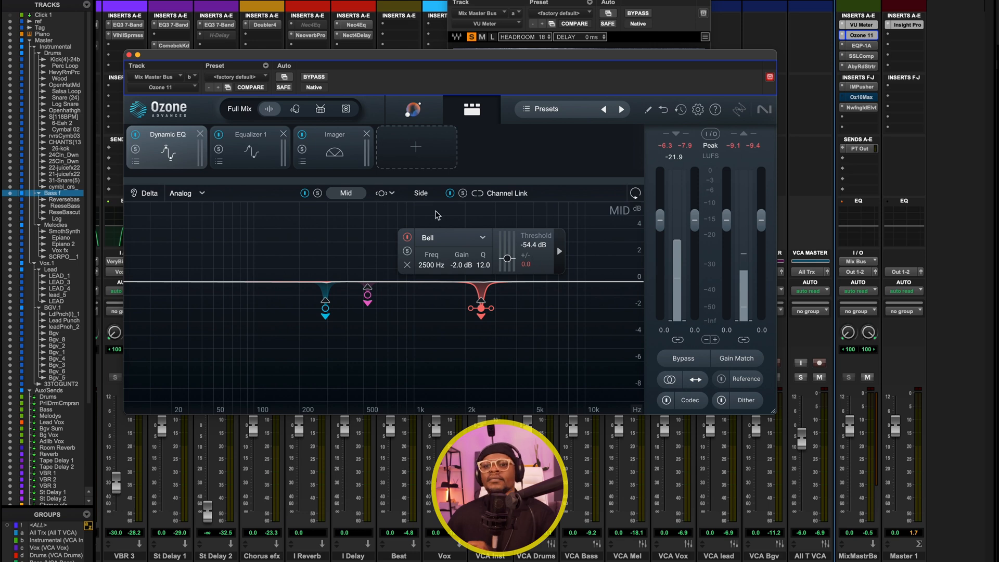
Open Equalizer 1 in Ozone 11 and examine its 60 Hz bell band while the song plays.
left_click(250, 147)
left_click(223, 269)
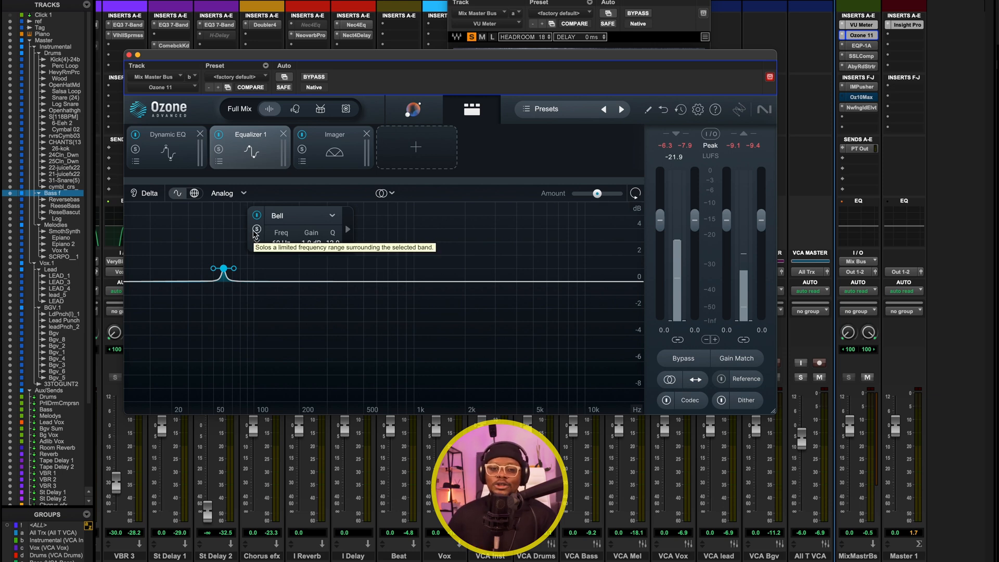
key("space")
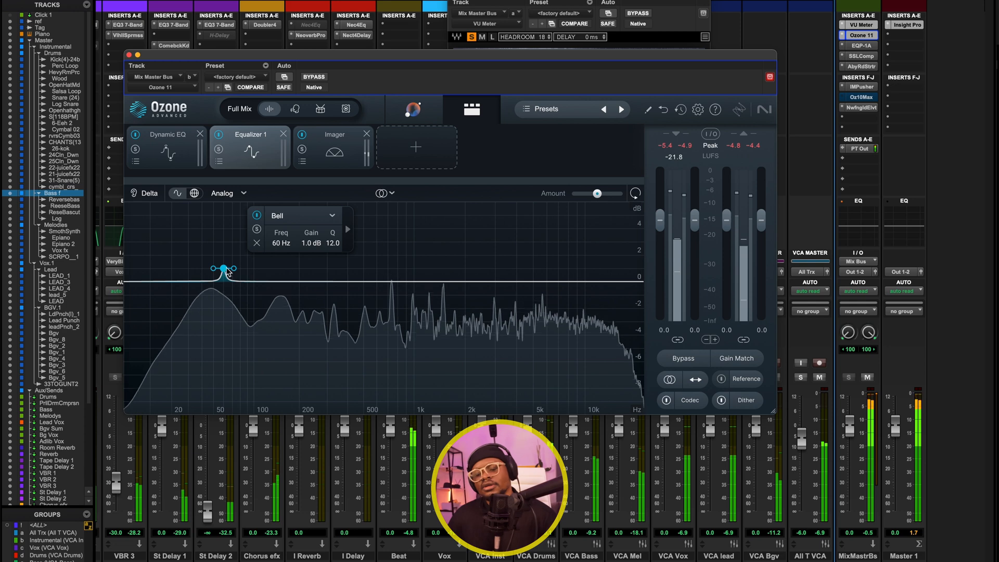
Set the Ozone Imager's stereo width to -44 for band 1, 21 for band 3 and 33 for band 4, and play the song.
left_click(335, 148)
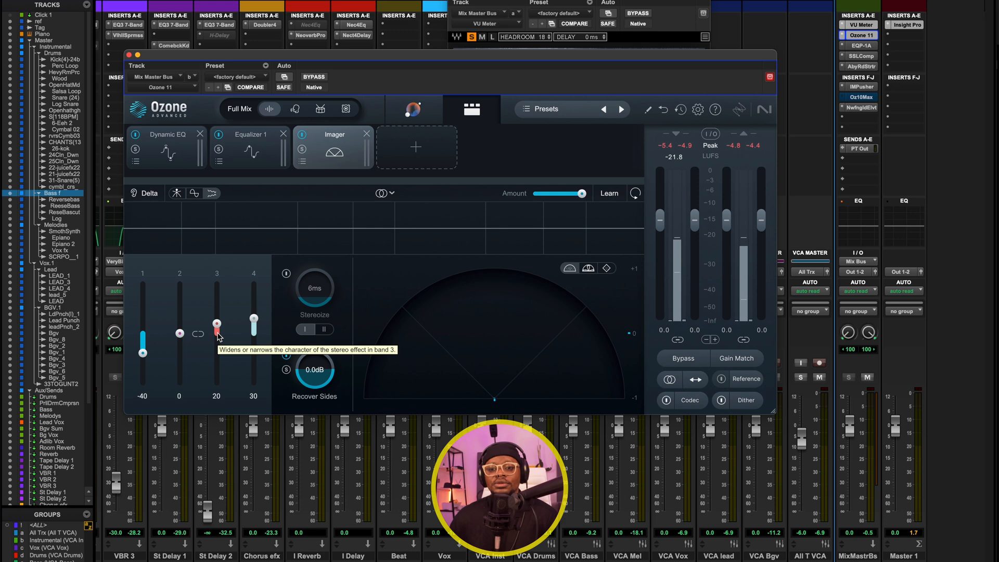
left_click_drag(254, 318, 255, 316)
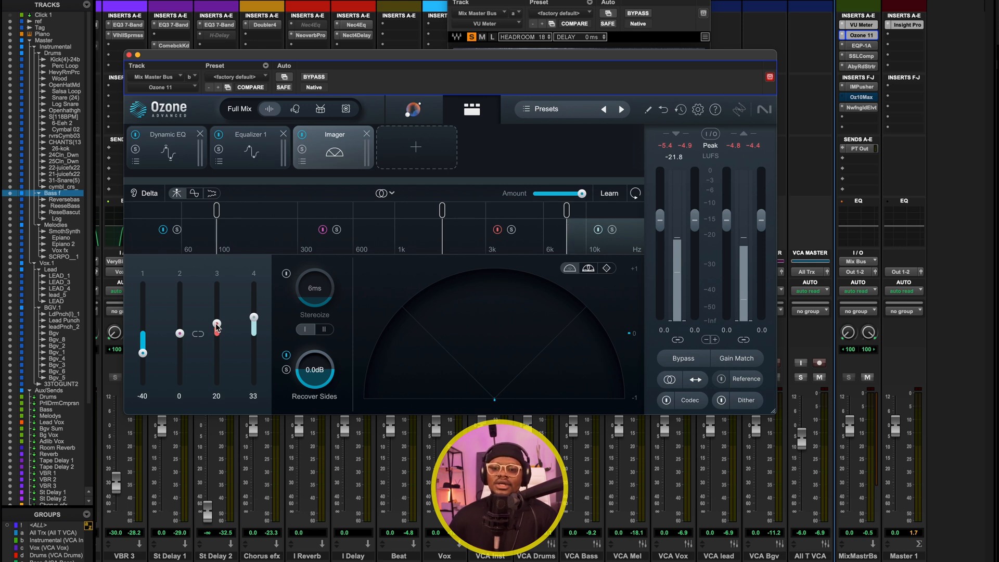
left_click_drag(179, 334, 180, 340)
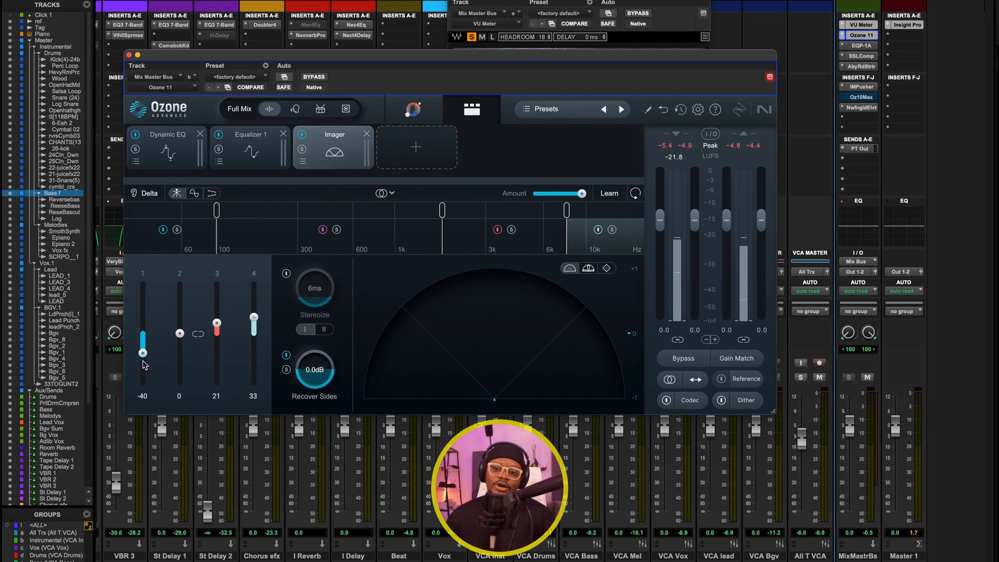
left_click_drag(145, 360, 144, 363)
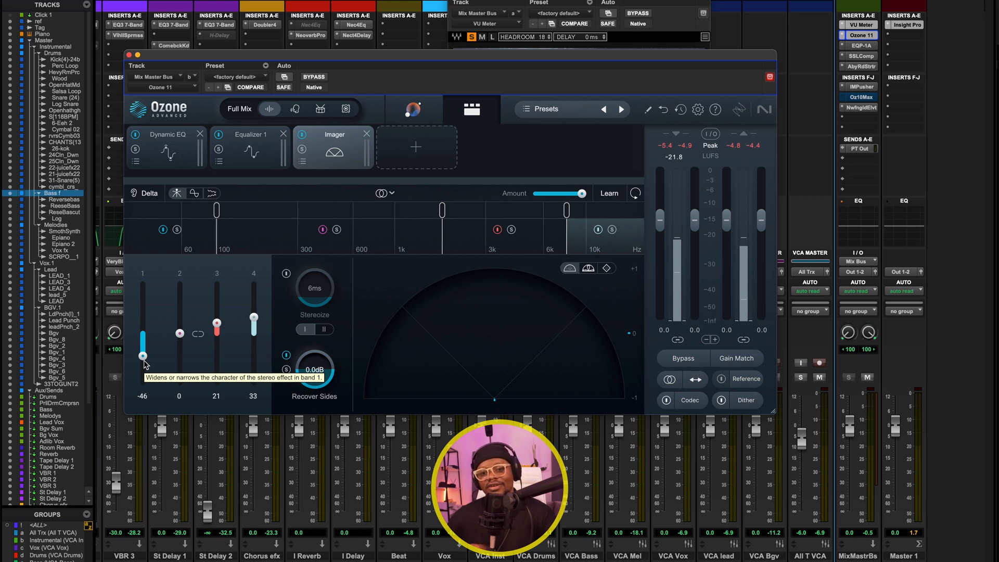
key("space")
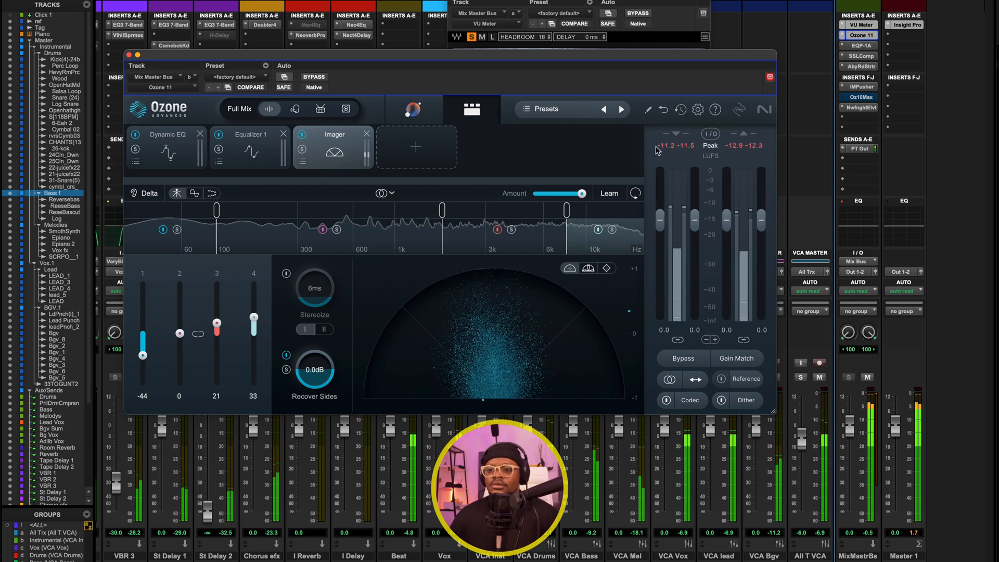
Close Ozone 11, review the Pultec EQP-1A settings on the Mix Master Bus and close that equalizer.
left_click(861, 46)
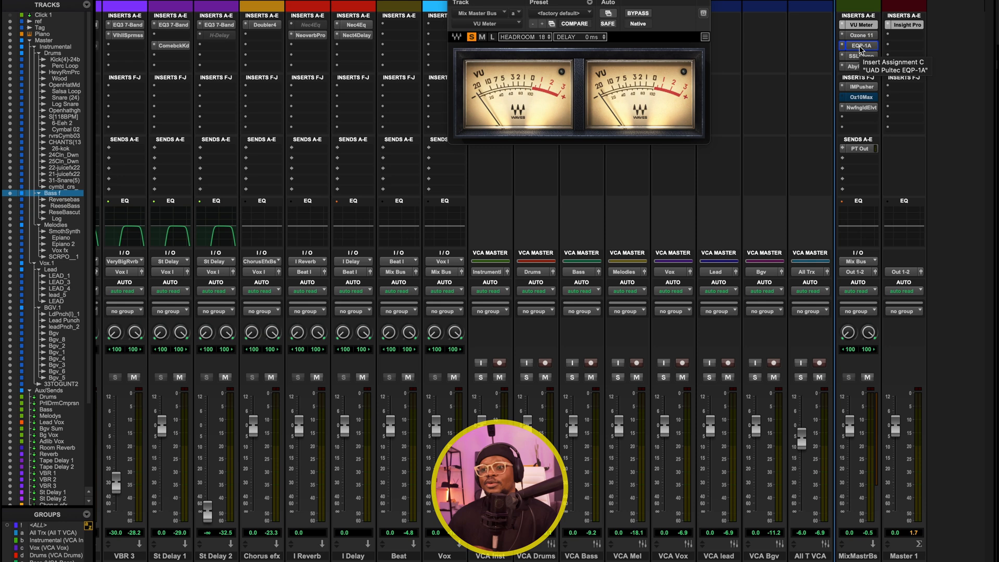
left_click(861, 46)
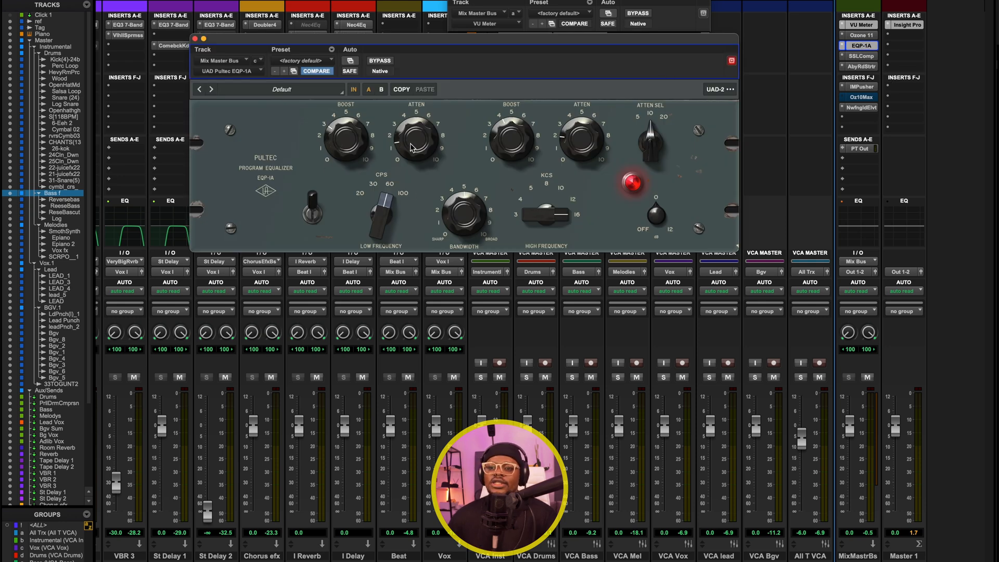
left_click_drag(438, 44, 454, 32)
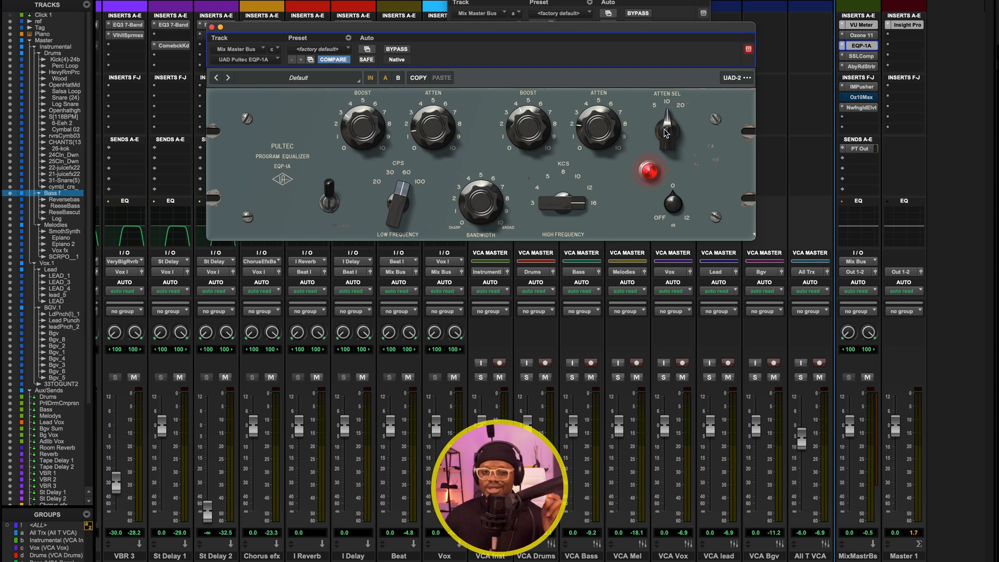
left_click(861, 46)
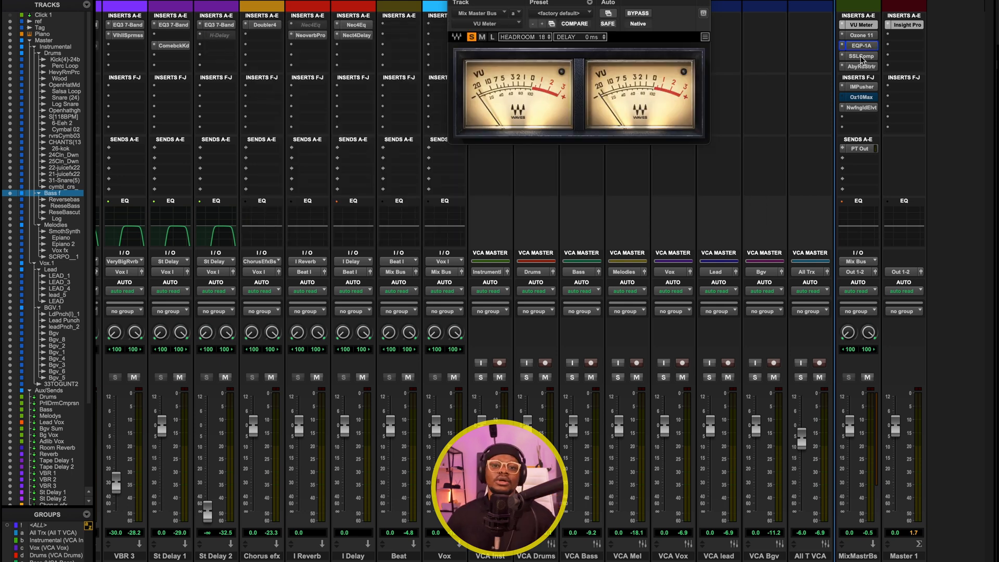
Open the Mix Master Bus's SSLComp and examine its compression meter and settings during playback.
left_click(861, 56)
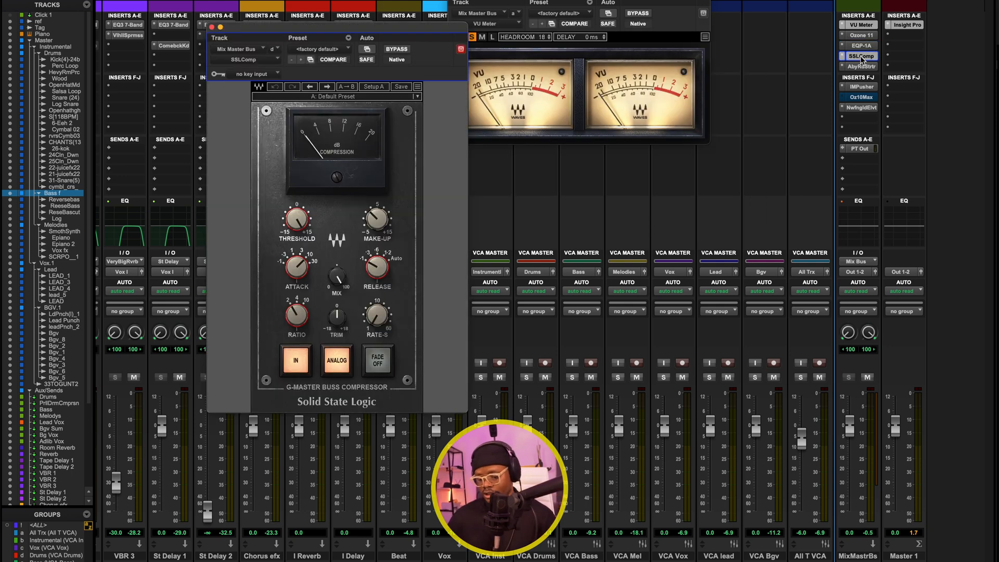
left_click_drag(366, 30, 514, 8)
key("space")
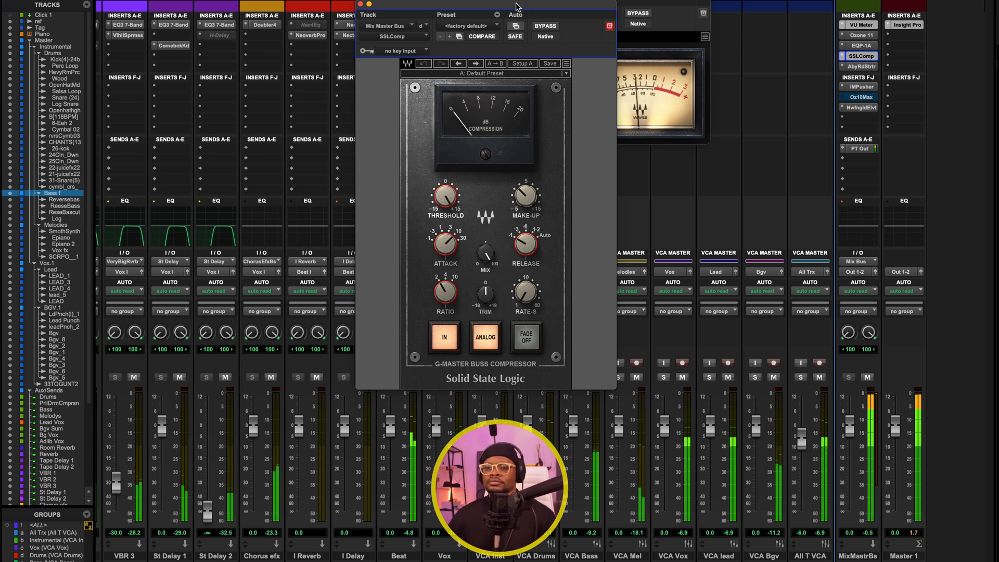
left_click_drag(516, 6, 520, 0)
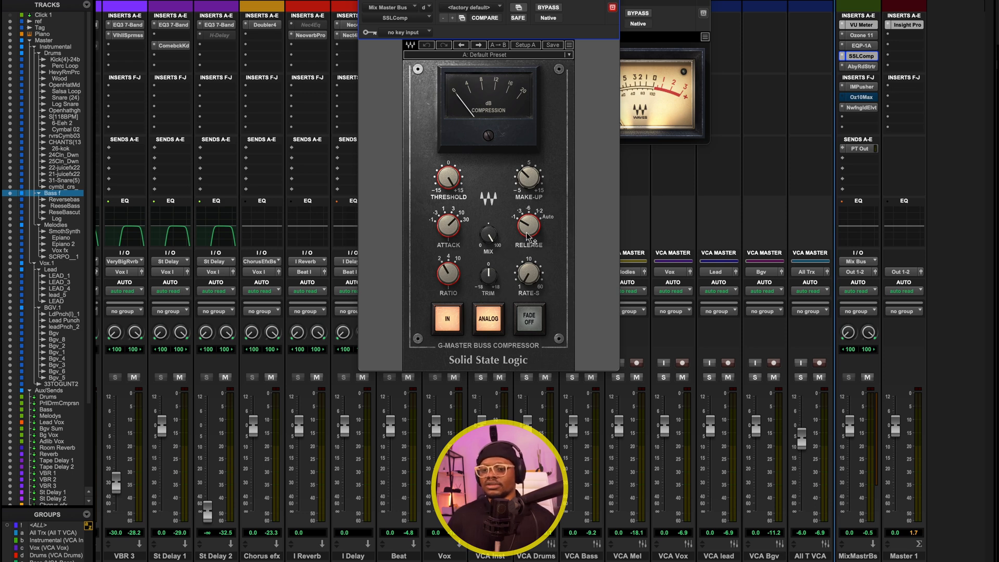
mouse_move(529, 178)
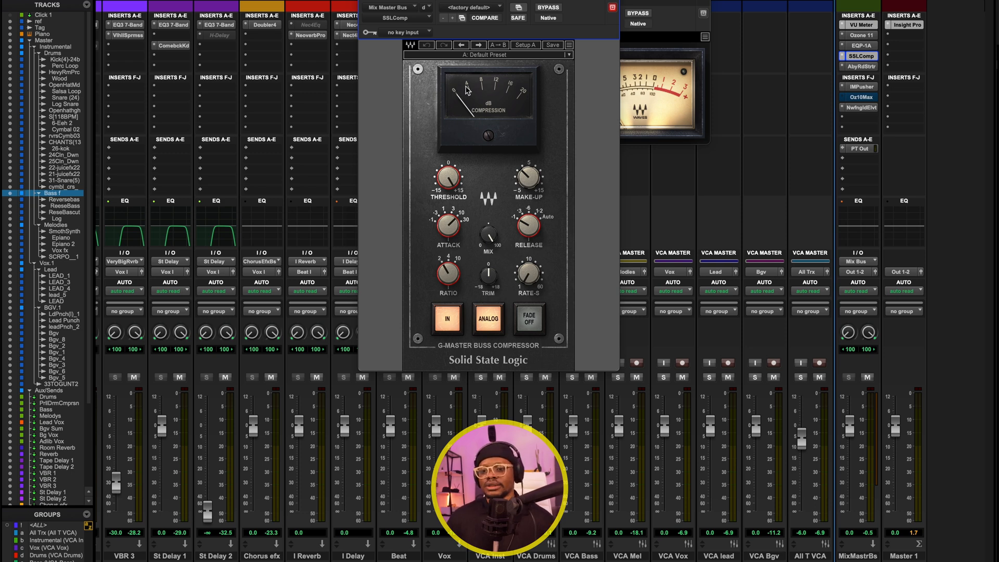
Open the Abbey Road Saturator, compare the playing song with the plug-in bypassed and active, and close it.
left_click(866, 67)
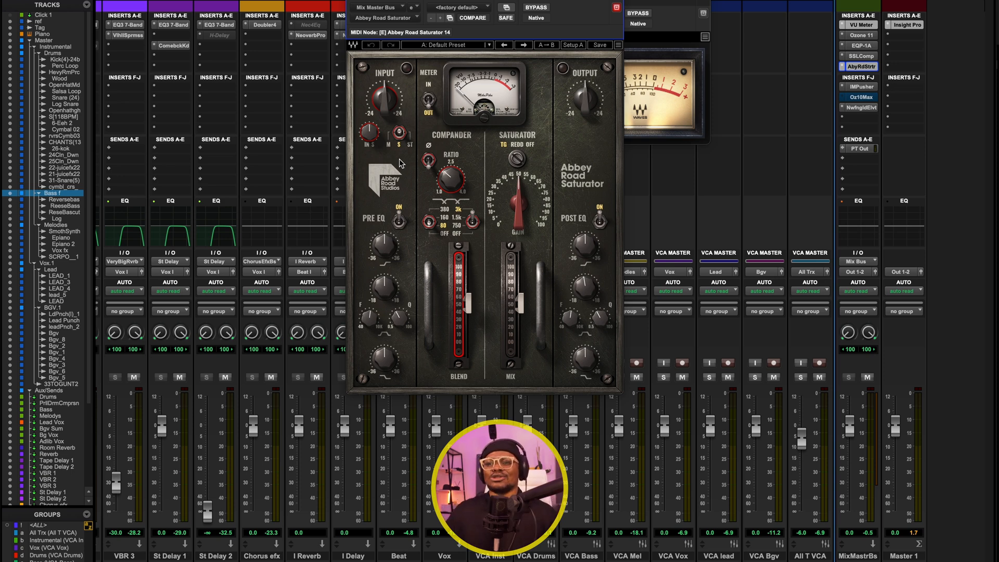
left_click(536, 7)
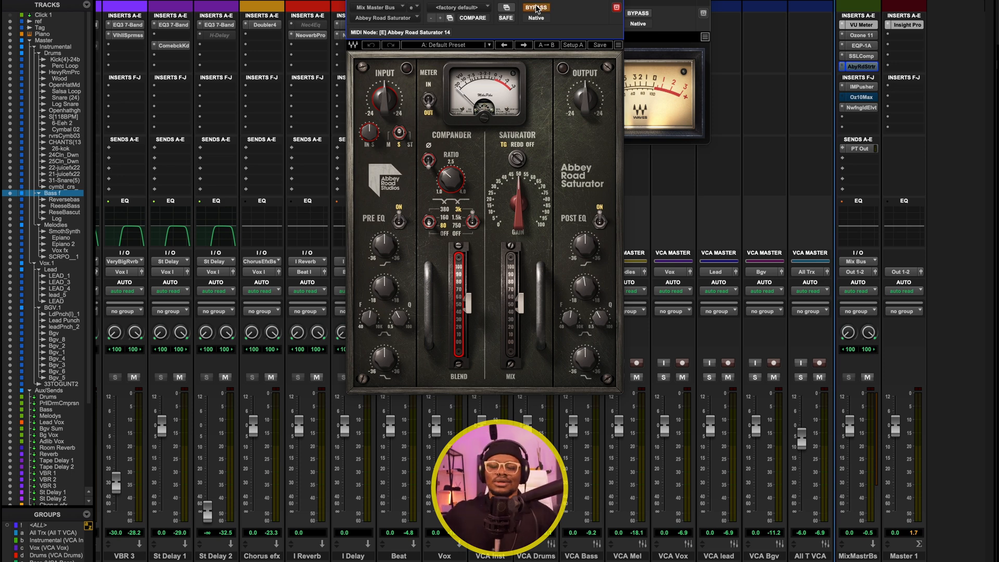
key("space")
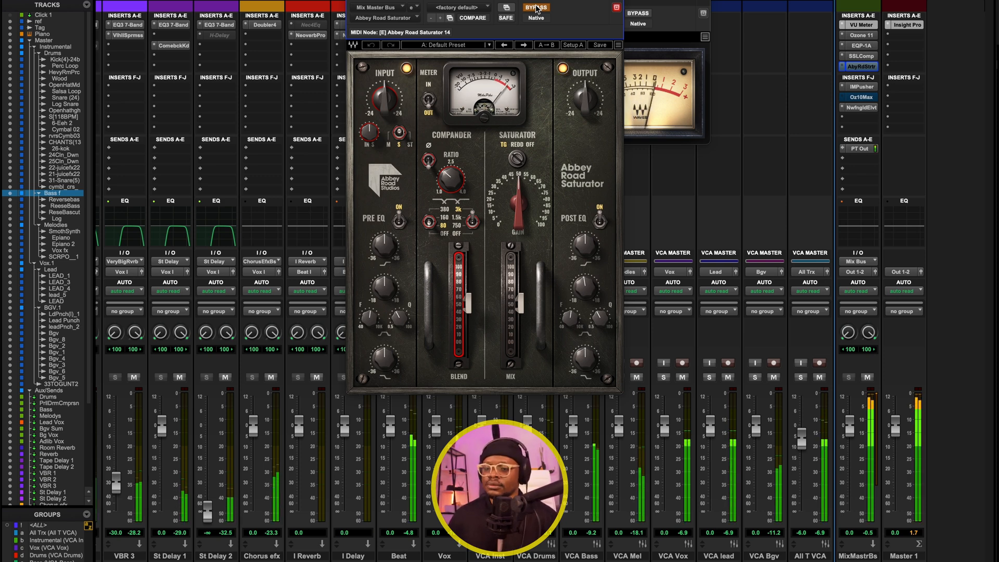
left_click(535, 8)
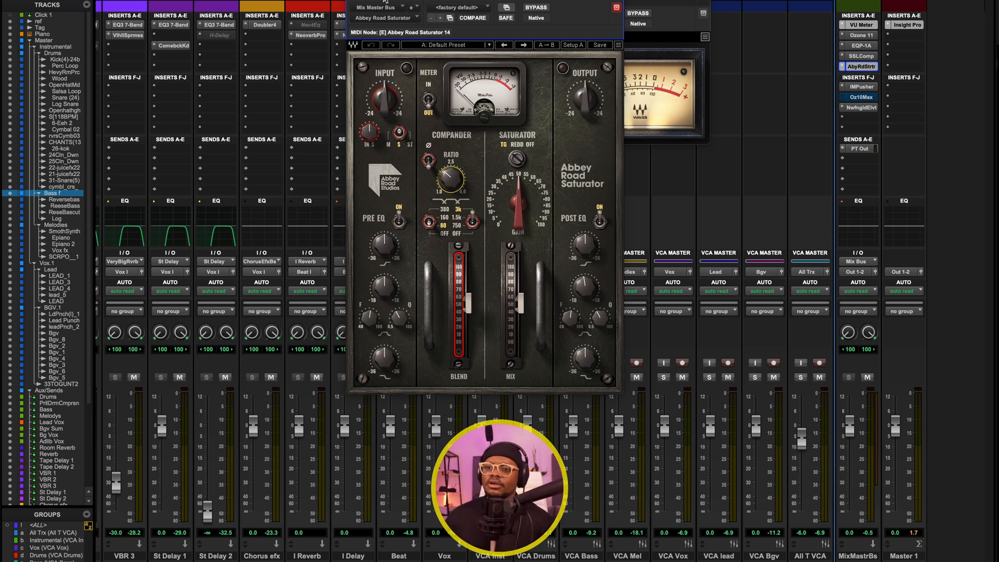
left_click(352, 1)
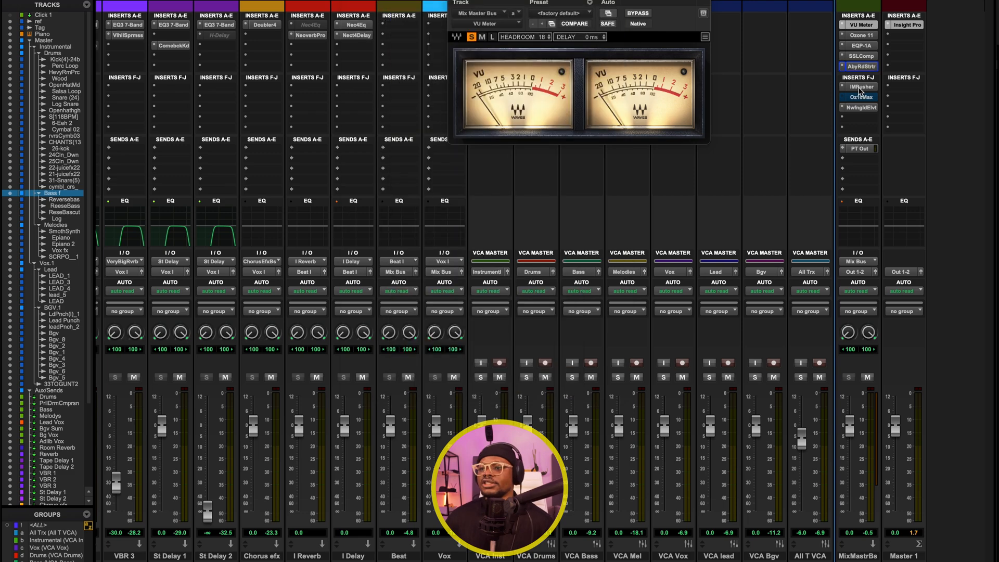
Open Infected Mushroom Pusher on the Mix Master Bus and set its Magic amount to 66.6.
left_click(859, 89)
left_click_drag(506, 7, 484, 26)
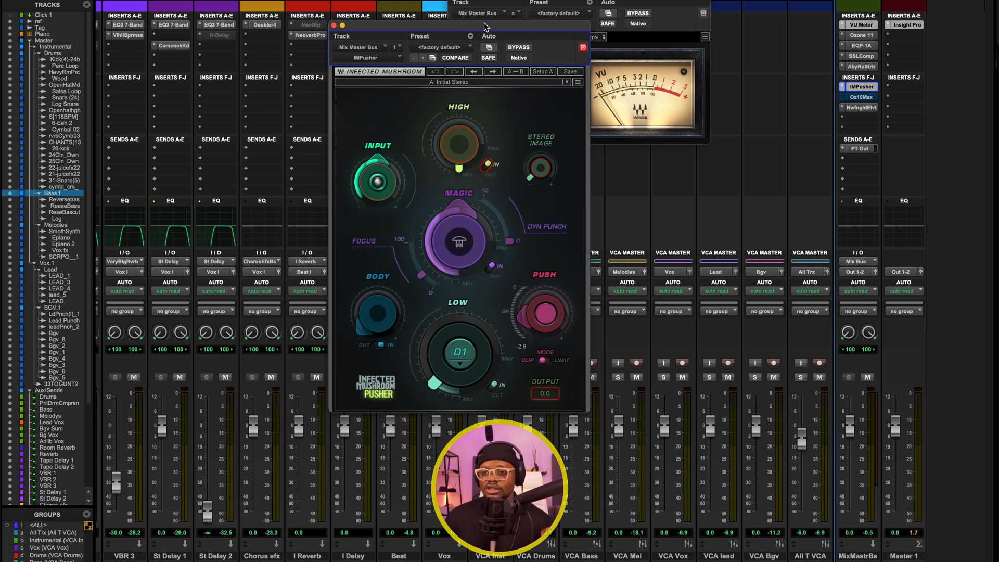
left_click_drag(484, 23, 486, 24)
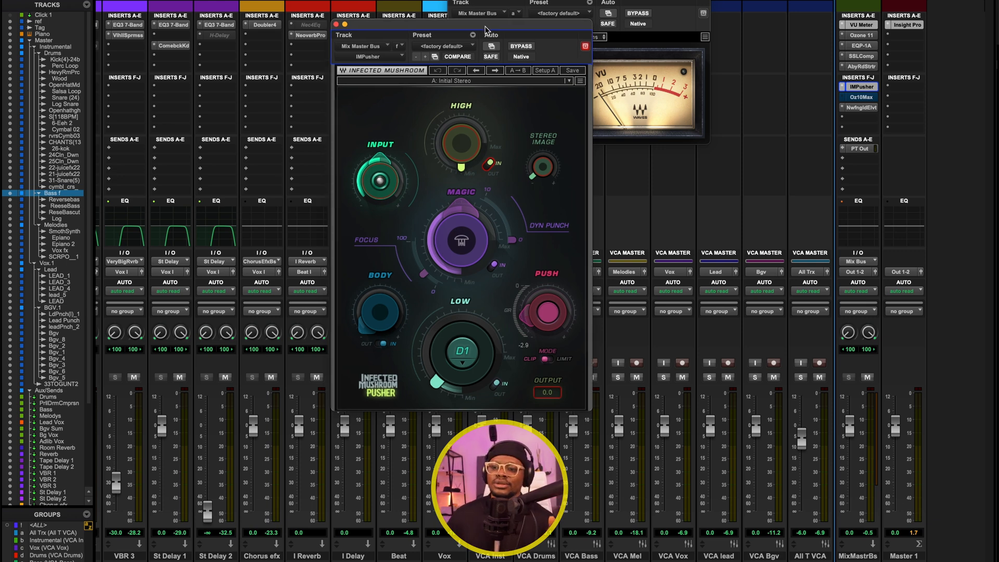
left_click_drag(485, 29, 501, 25)
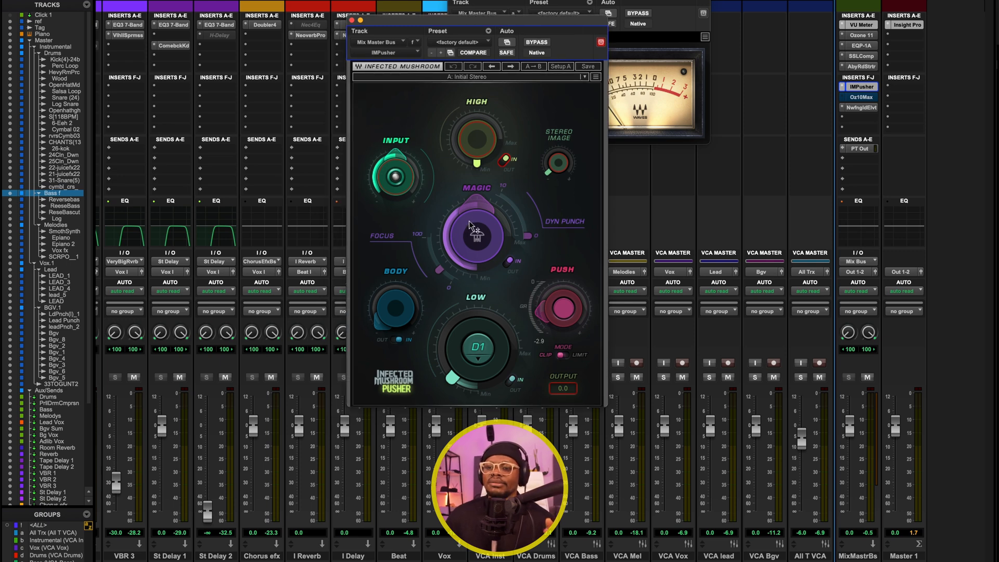
left_click_drag(476, 204, 475, 205)
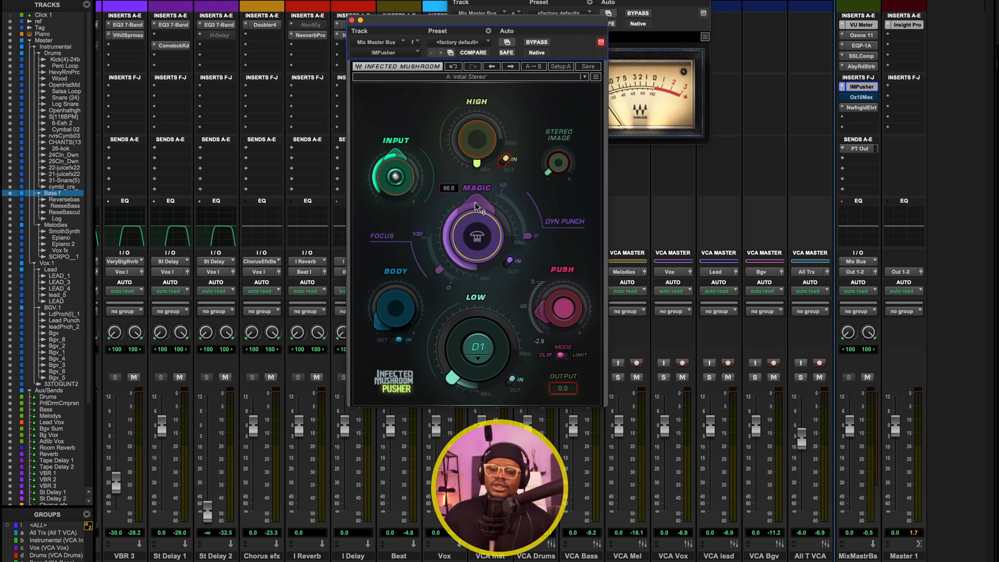
Check Pusher's Low amount and its list of note frequencies, keeping D1 - 37Hz, and close the plug-in.
left_click(452, 382)
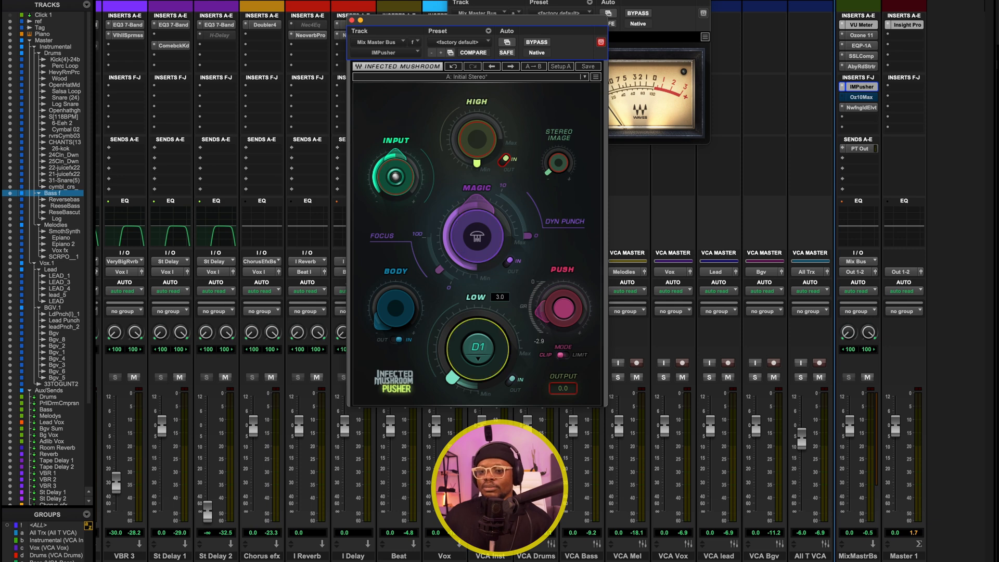
left_click(475, 361)
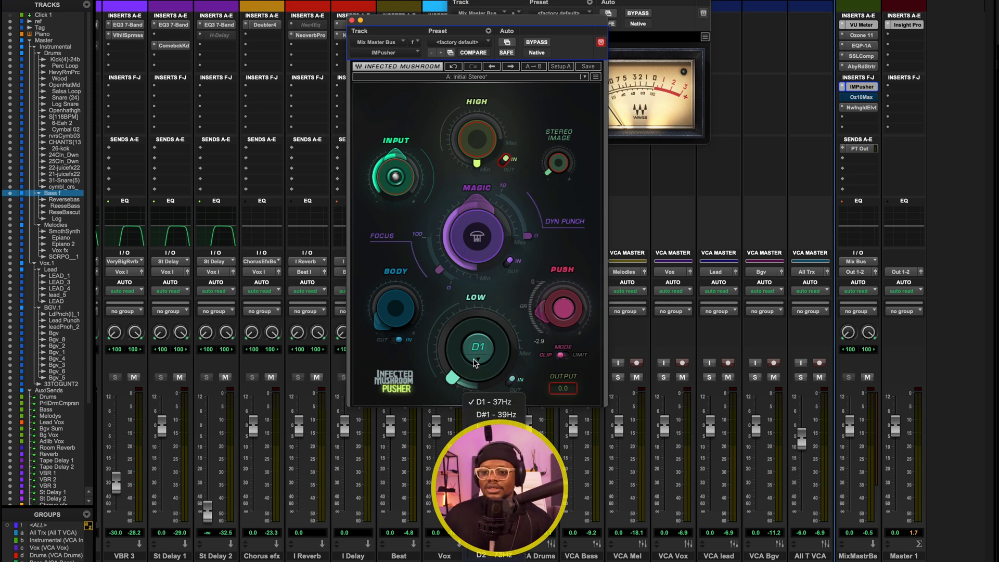
left_click(410, 341)
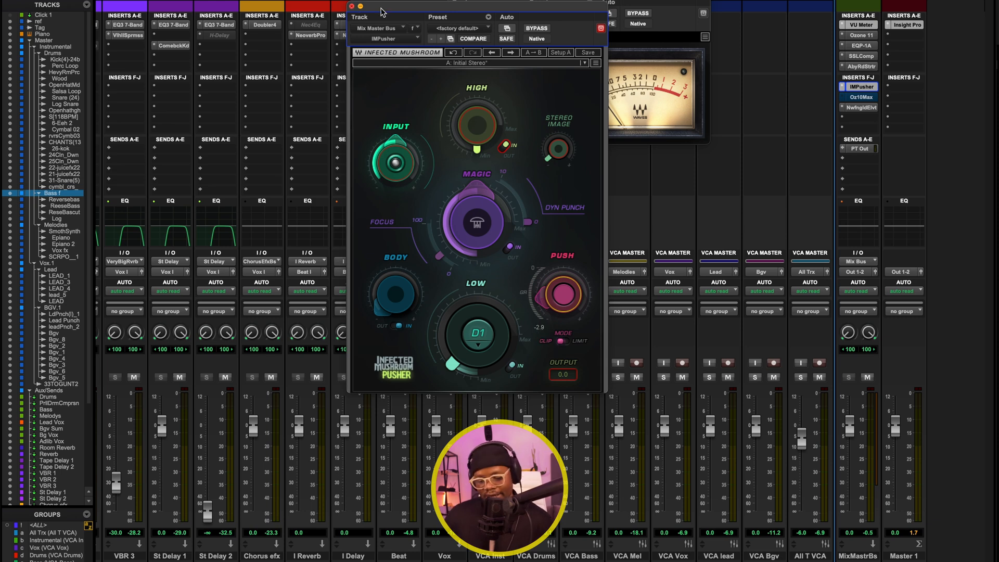
left_click(352, 7)
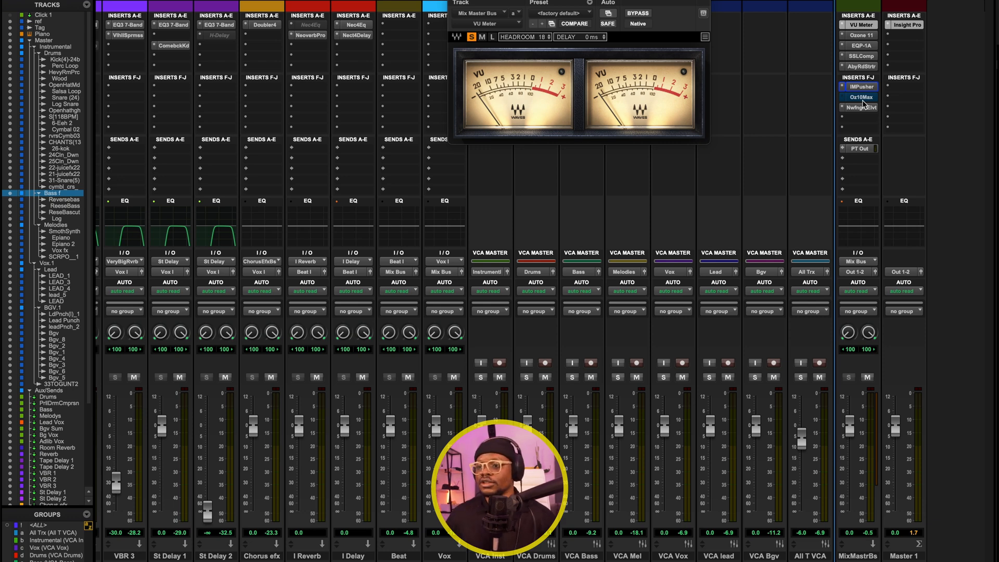
Open the Ozone 10 Maximizer on the Mix Master Bus, review its limiting and Dither settings, and close it.
left_click(861, 97)
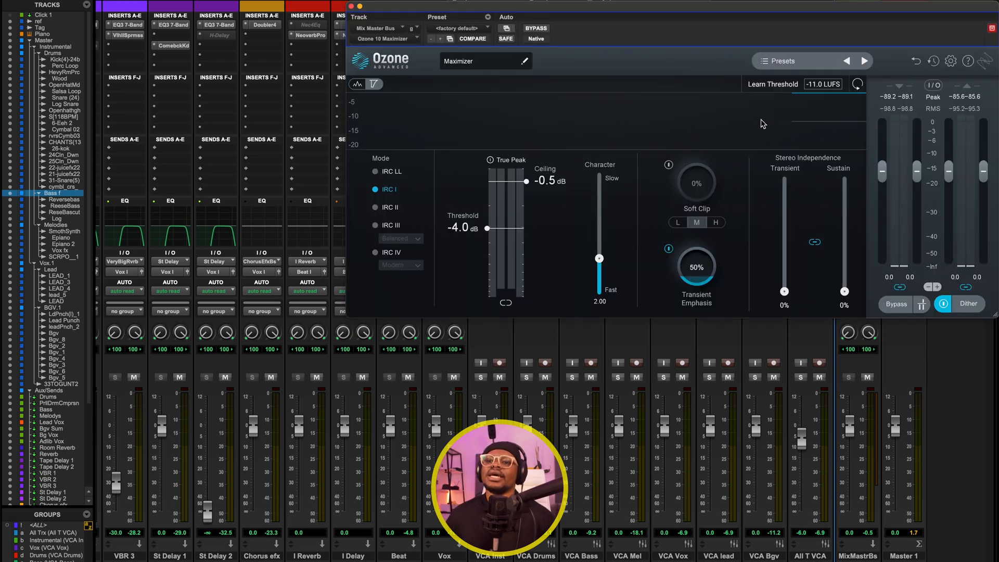
left_click_drag(648, 14, 432, 32)
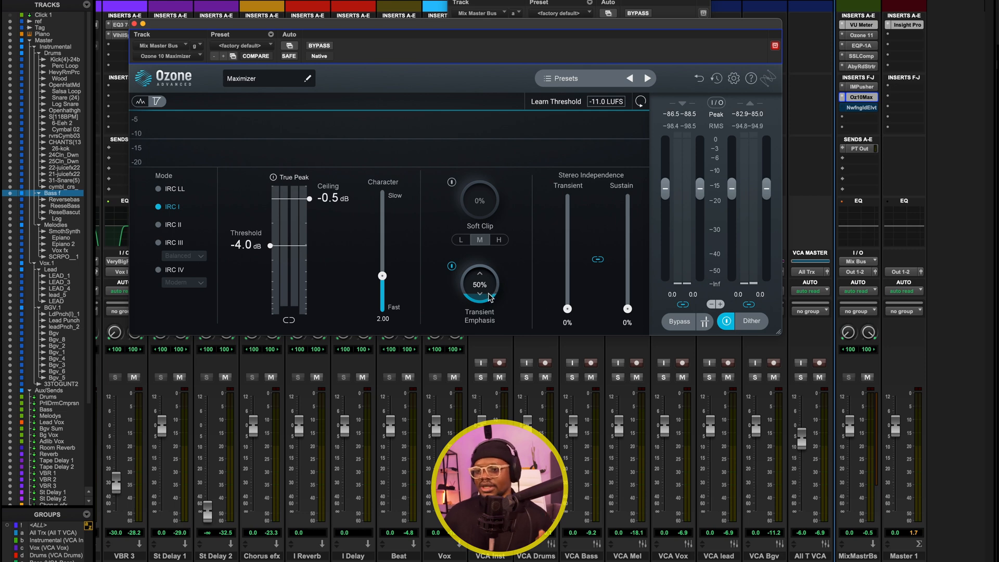
left_click(752, 322)
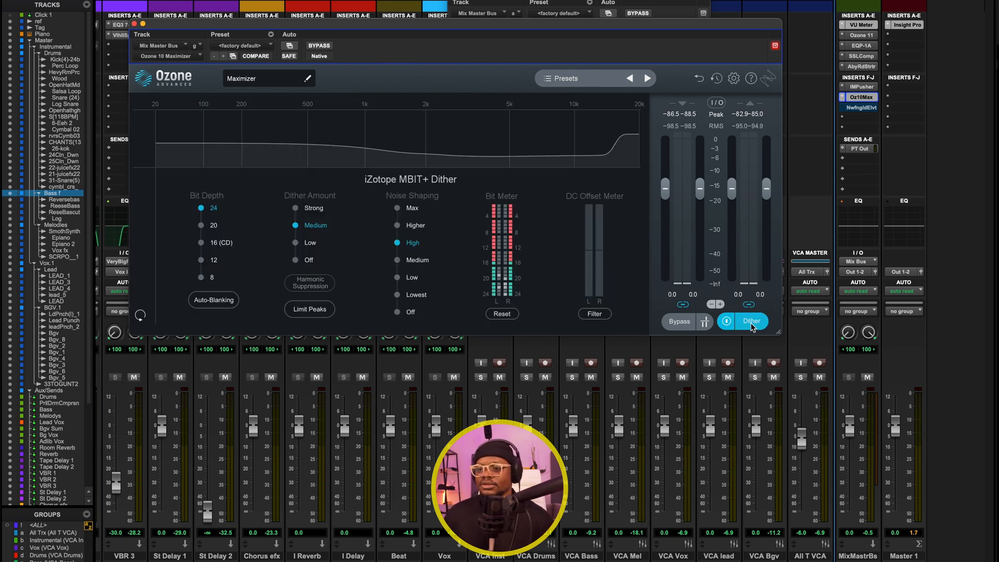
left_click(752, 323)
left_click(861, 97)
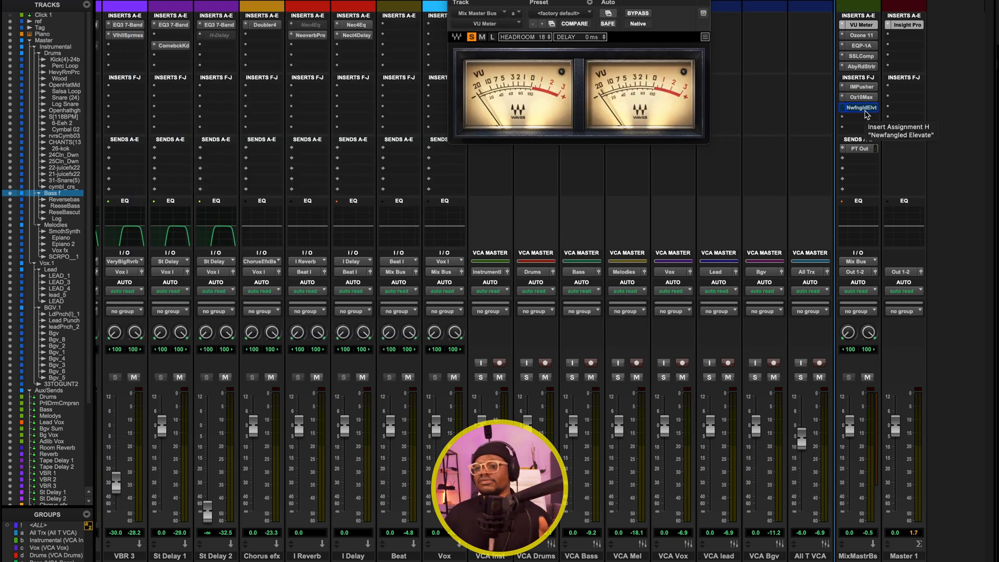
Open the bypassed Newfangled Elevate on the Mix Master Bus and review its Limiter/EQ settings.
left_click(862, 108)
left_click_drag(485, 14, 464, 14)
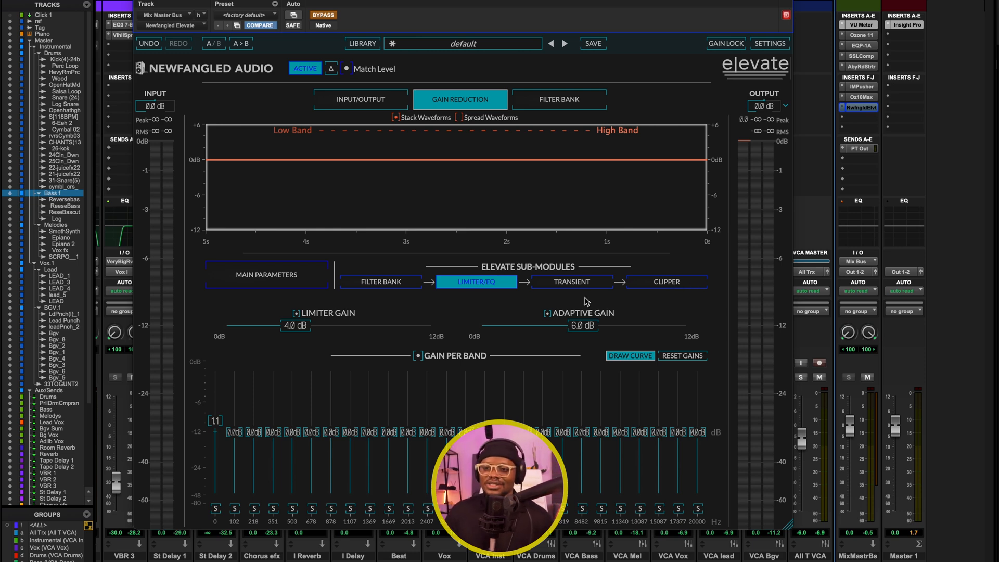
left_click_drag(509, 2, 519, 0)
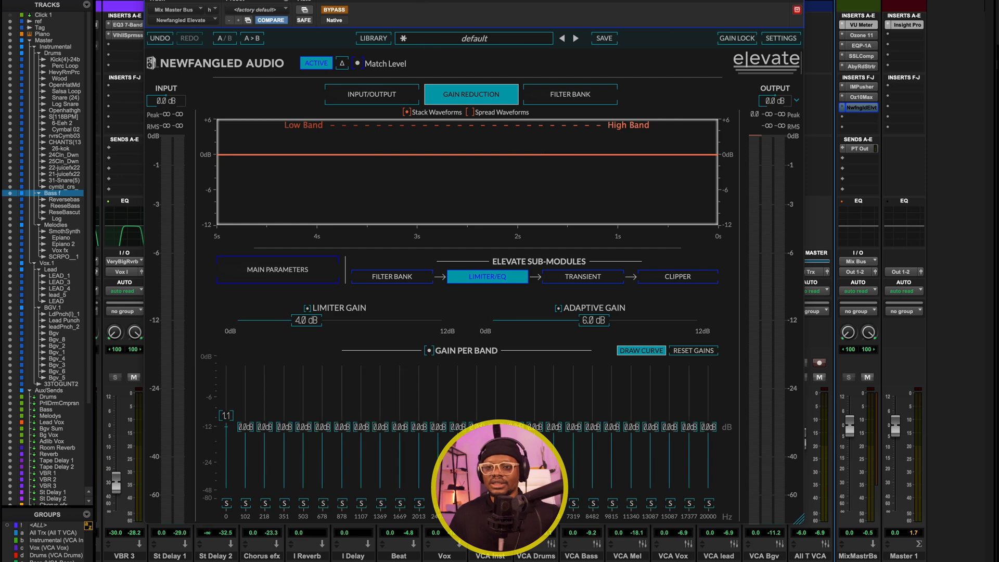
left_click_drag(484, 2, 490, 0)
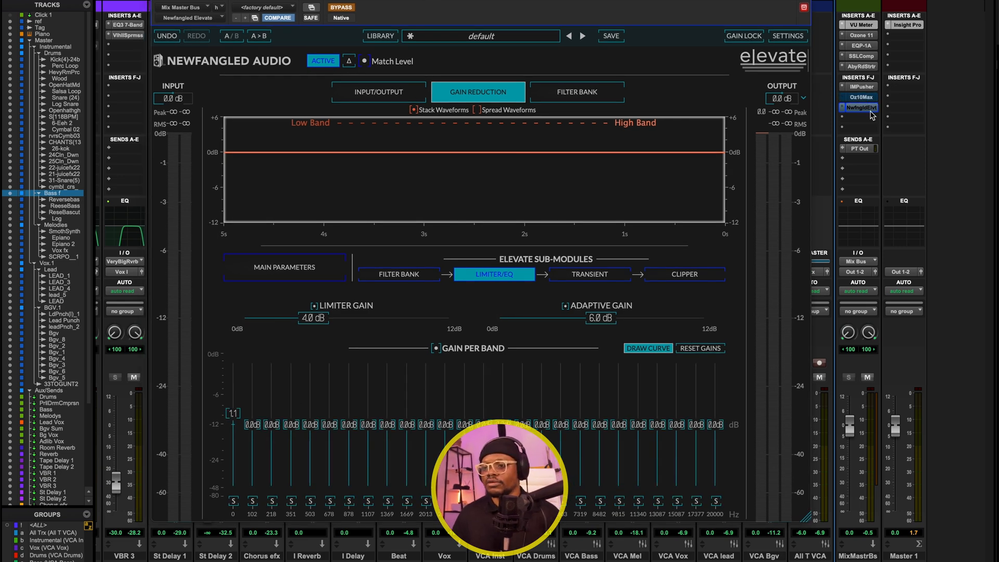
Take Newfangled Elevate out of bypass, play the mix, and briefly solo Band 1 in its Gain per Band section.
left_click(345, 9)
key("space")
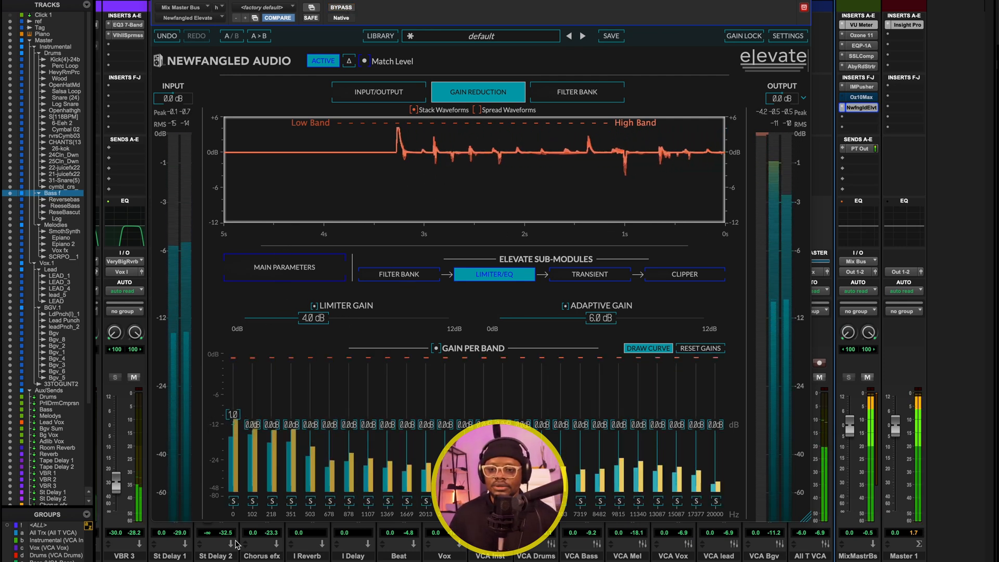
left_click(233, 500)
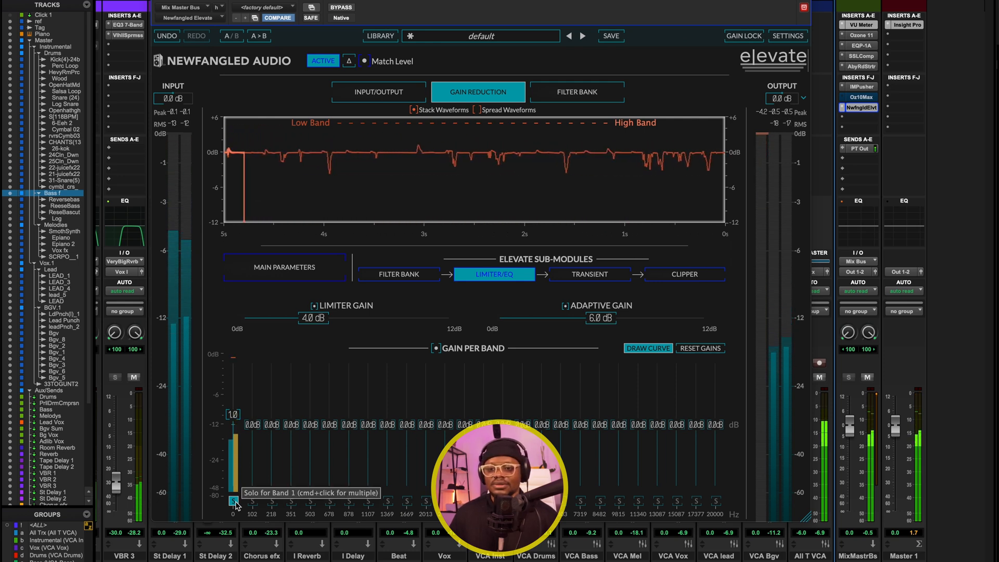
left_click(233, 501)
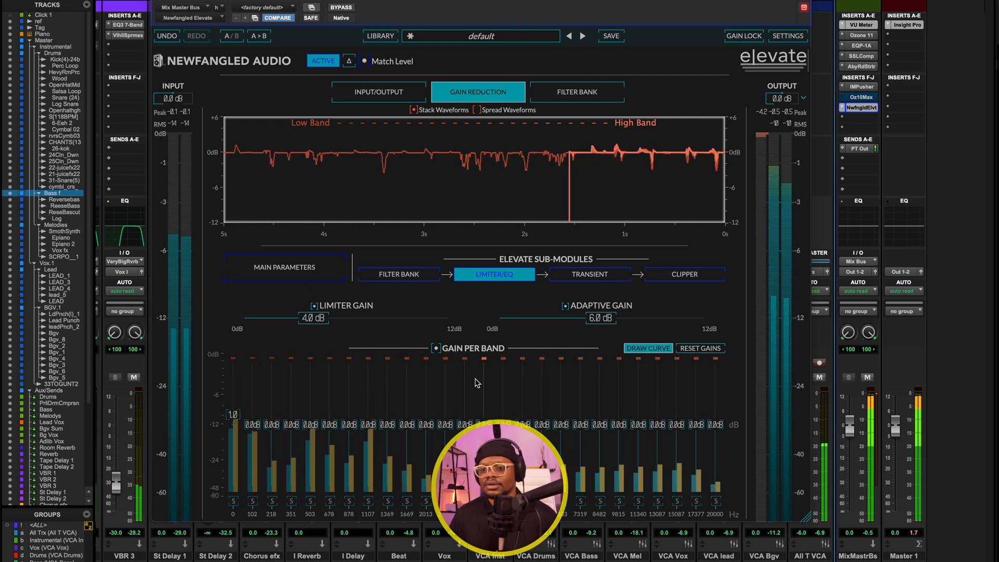
Review Elevate's Main Parameters, including the Limiter Gain, and close the plug-in.
left_click(291, 272)
left_click_drag(262, 389, 268, 426)
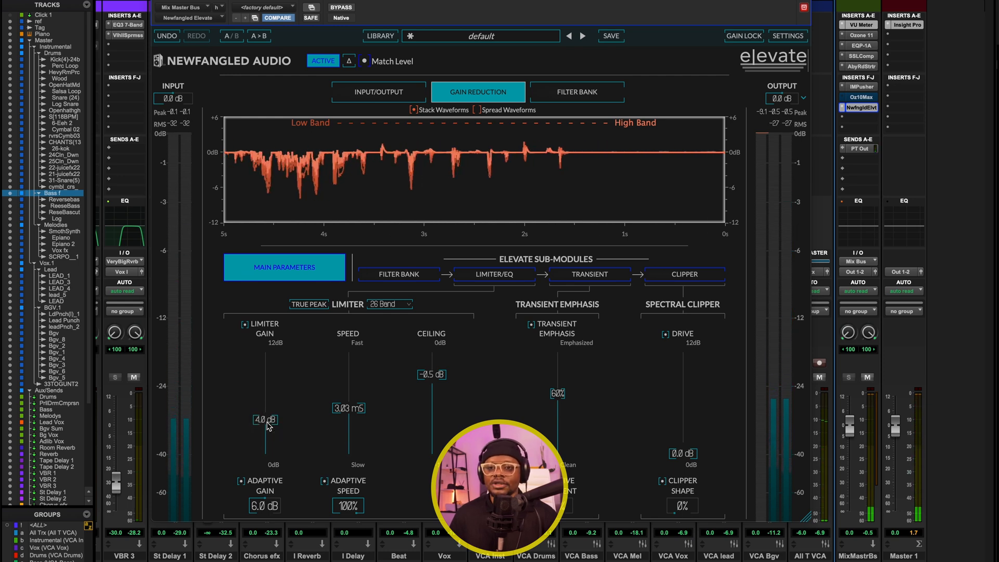
left_click(863, 109)
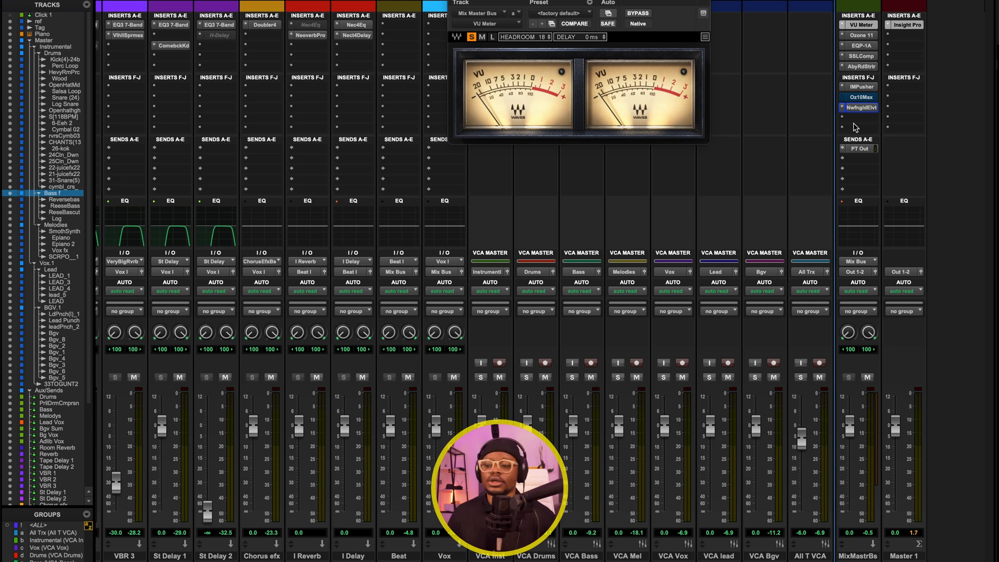
Open the Ozone 10 Maximizer on the Mix Master Bus and play the mix through it to check its limiting.
left_click(860, 97)
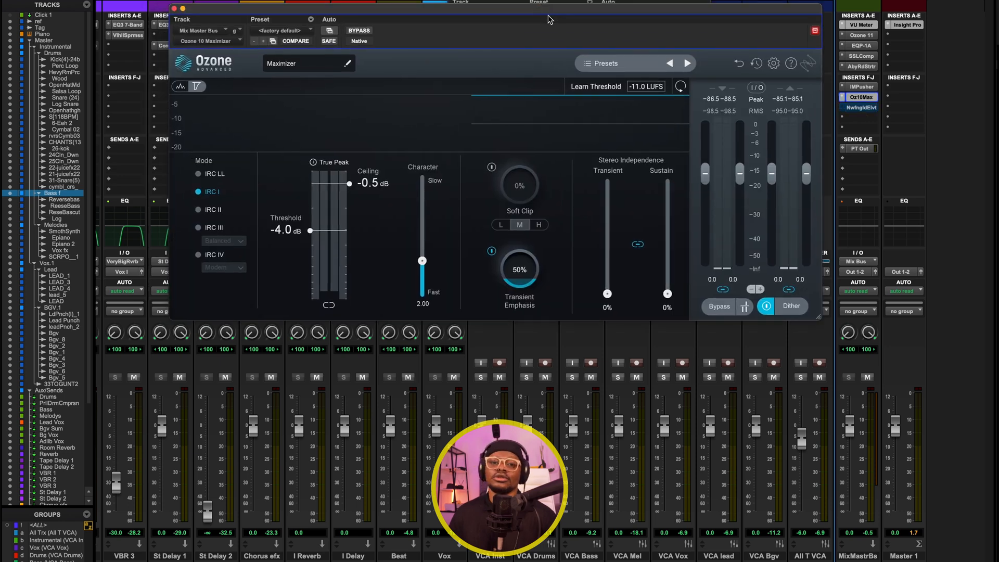
key("space")
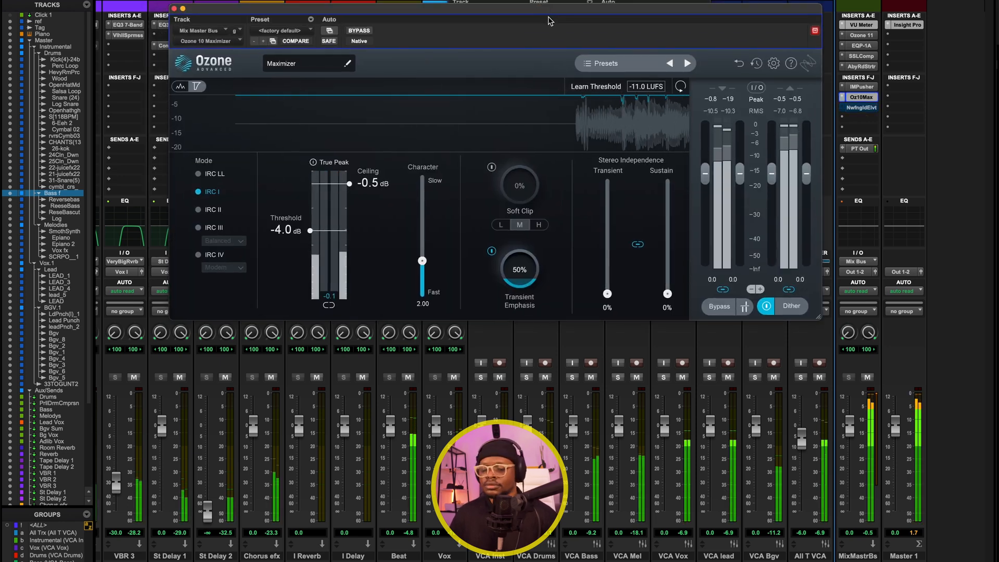
left_click_drag(548, 17, 548, 34)
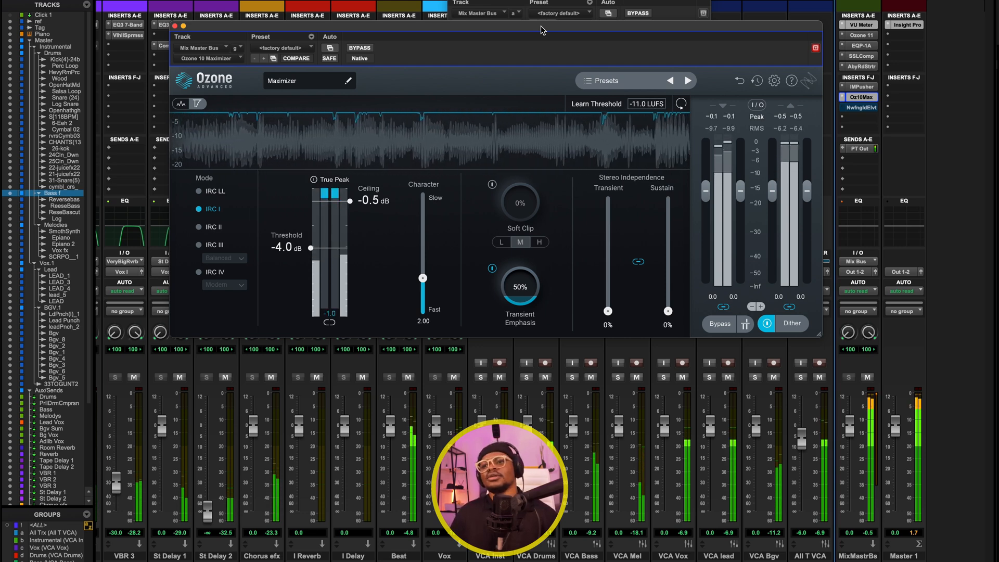
key("space")
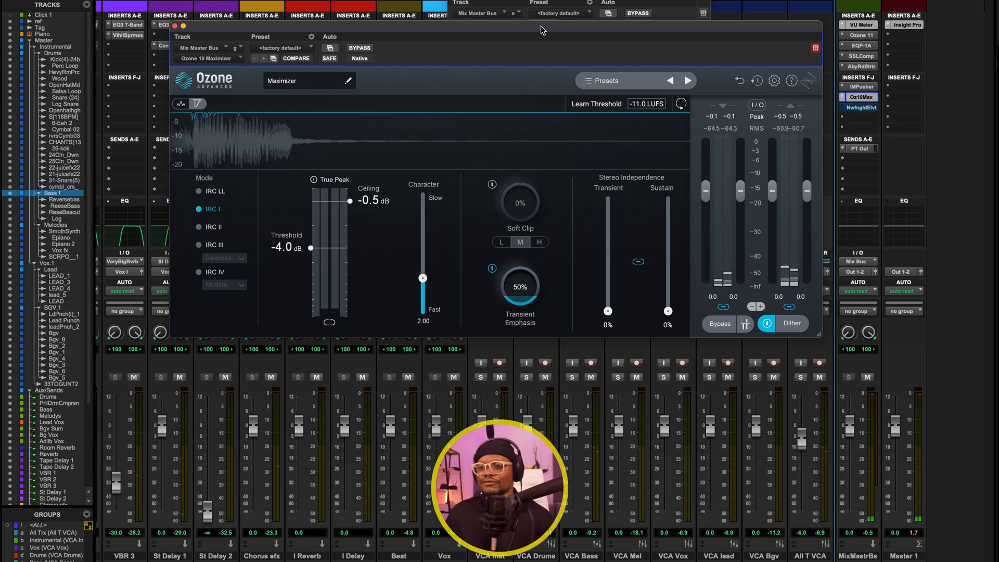
Bypass the Ozone 10 Maximizer, enable Newfangled Elevate, play the mix with Elevate open to compare, and close it.
left_click(860, 97, "super")
left_click(861, 108, "super")
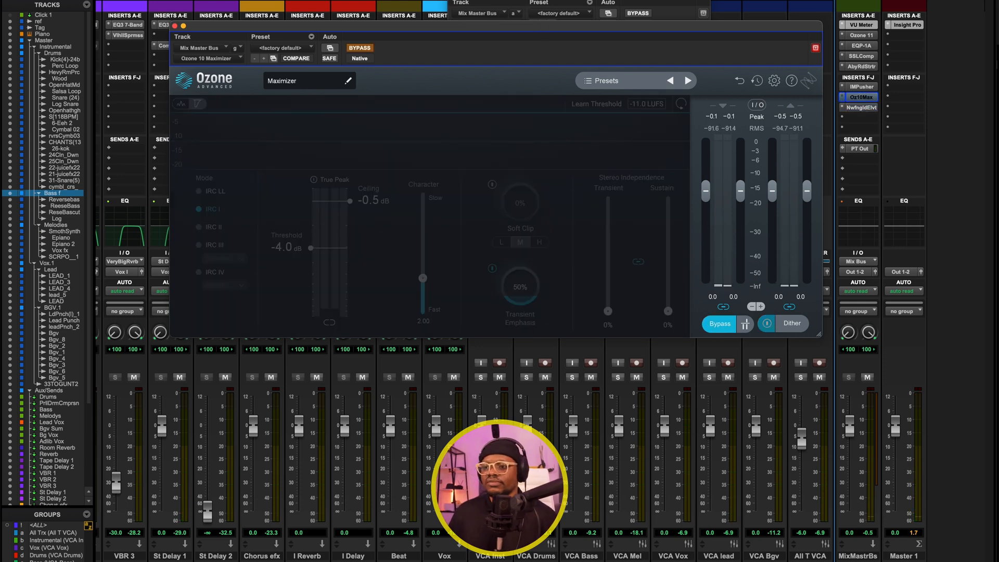
left_click(861, 108)
key("space")
left_click_drag(549, 25, 531, 0)
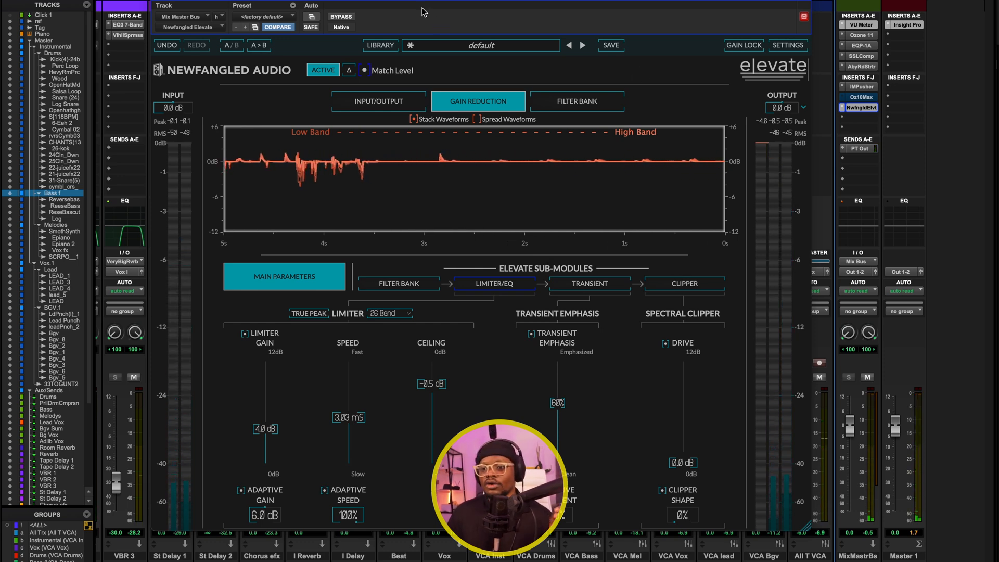
left_click_drag(422, 11, 428, 2)
left_click_drag(360, 0, 367, 1)
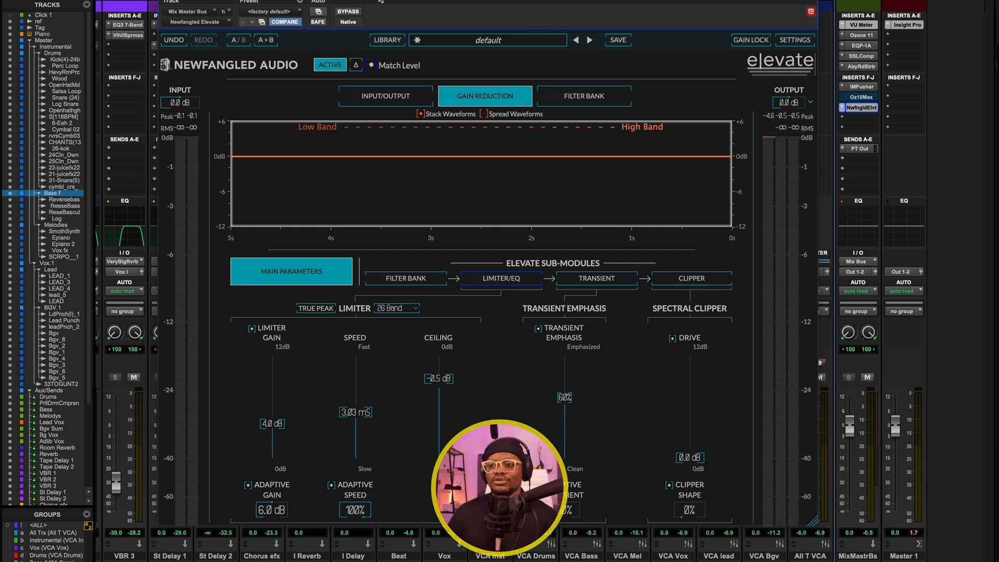
left_click(164, 1)
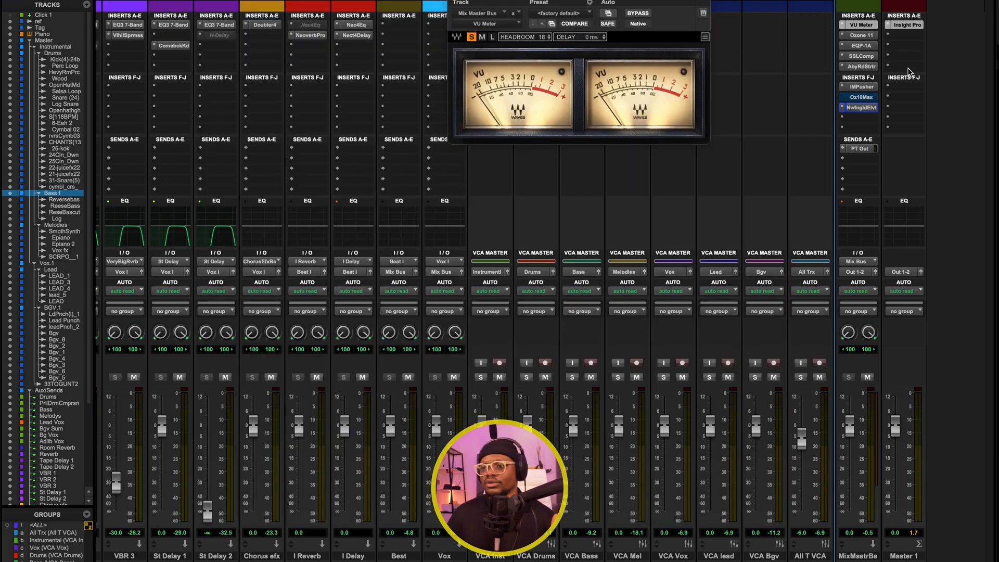
Open Insight Pro on Master 1, bypass Elevate, and re-enable the Ozone 10 Maximizer on the Mix Master Bus.
left_click_drag(660, 1, 675, 200)
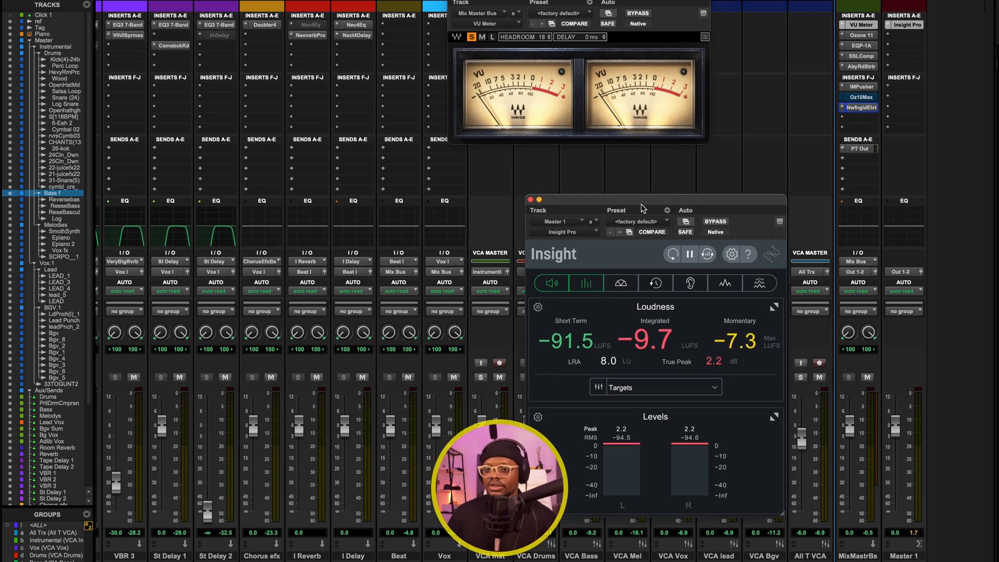
left_click_drag(641, 208, 451, 33)
left_click(867, 111, "super")
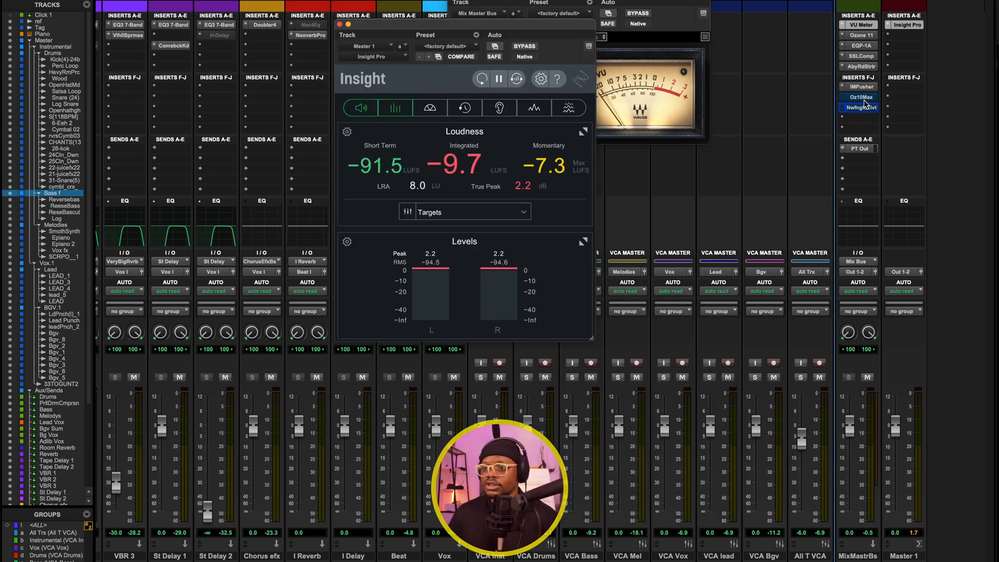
left_click(867, 100, "super")
Play the mix through the Ozone 10 Maximizer and check its short-term, integrated and momentary loudness in Insight.
key("space")
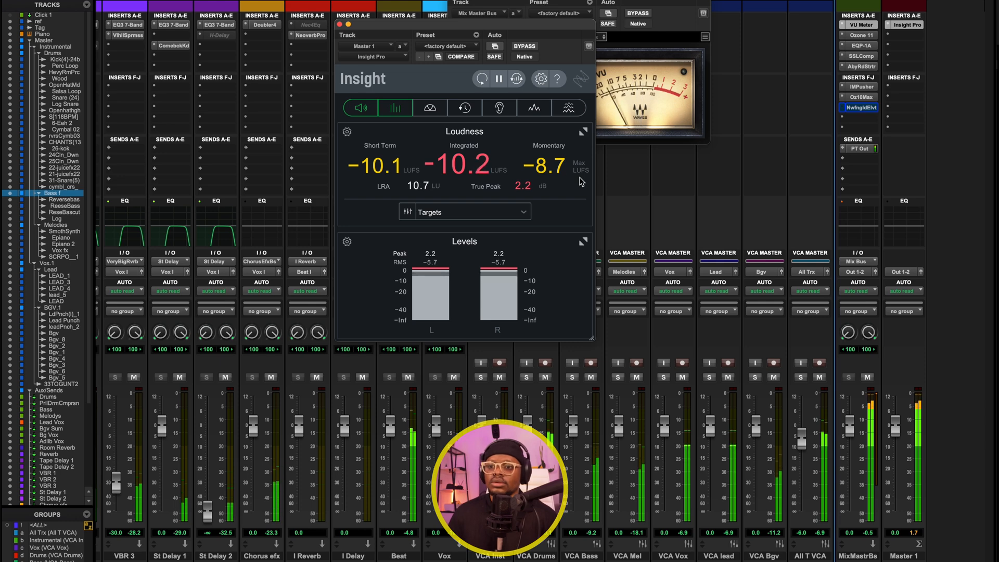
key("space")
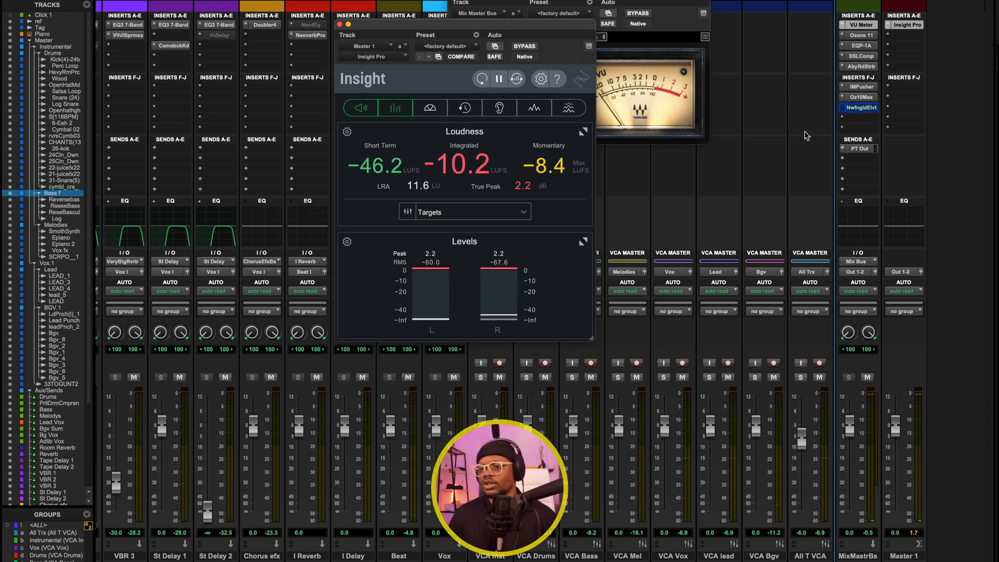
key("space")
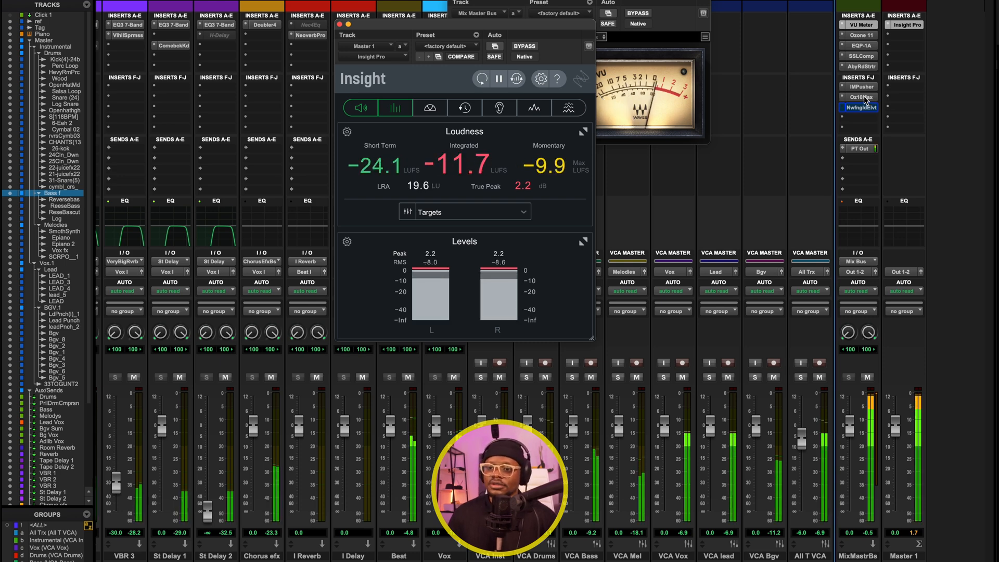
left_click_drag(522, 34, 512, 2)
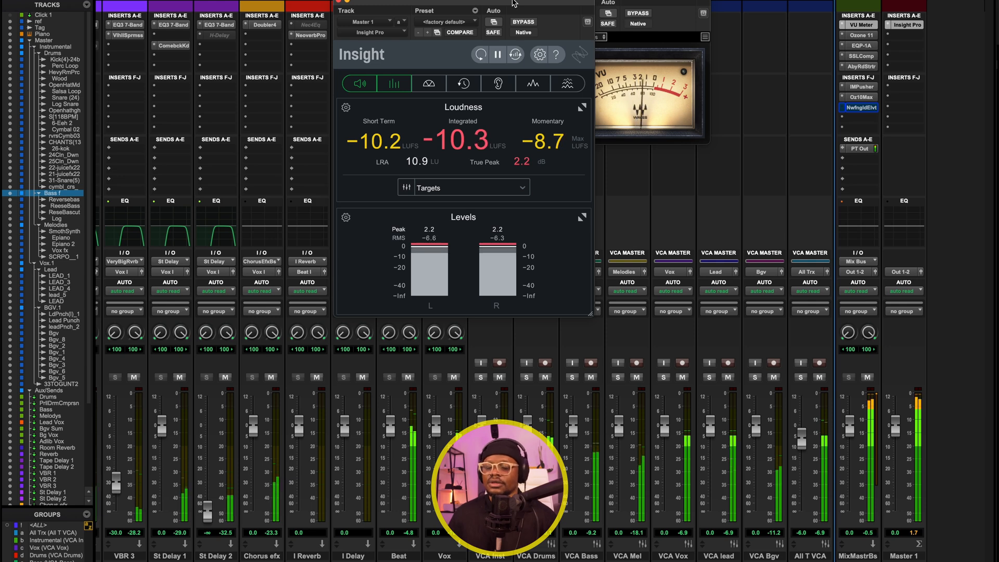
key("space")
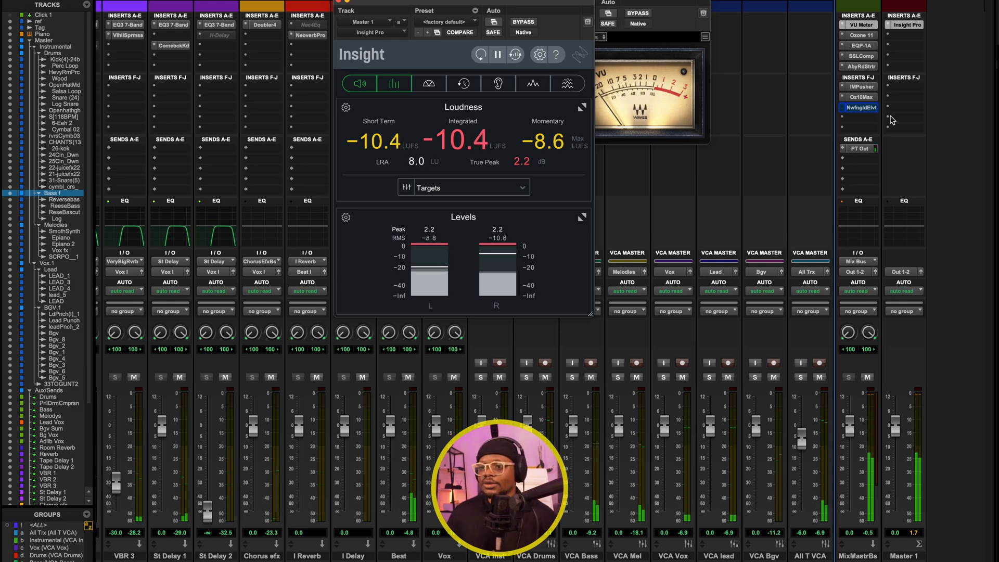
Bypass the Ozone 10 Maximizer, enable Elevate on the Mix Master Bus, and play the mix to compare loudness.
left_click(863, 99, "super")
left_click(862, 109, "super")
key("space")
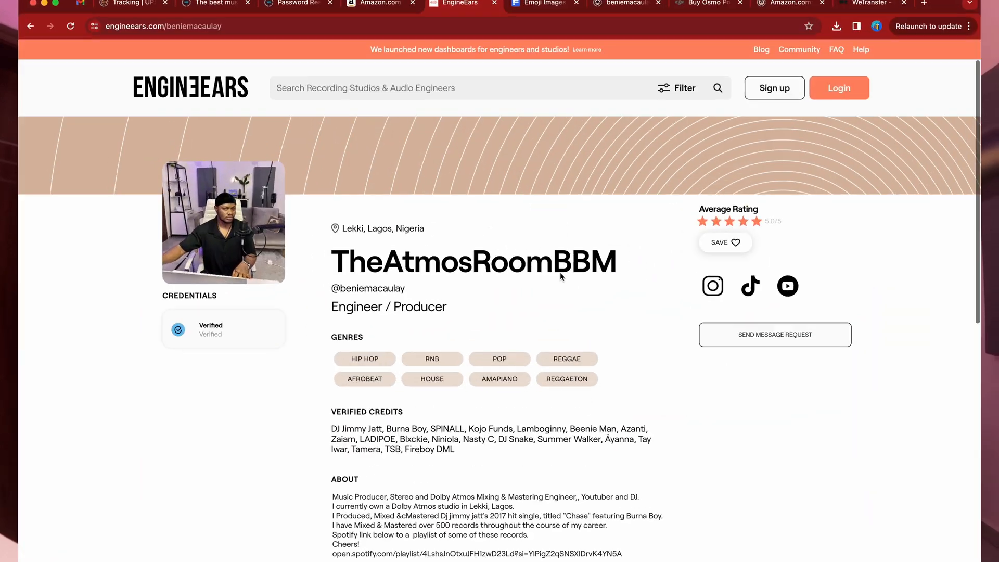
Browse the TheAtmosRoomBBM engineer profile on EngineEars, covering its genres, verified credits, About text and Services section.
scroll(562, 274, "down", 3)
scroll(563, 275, "down", 10)
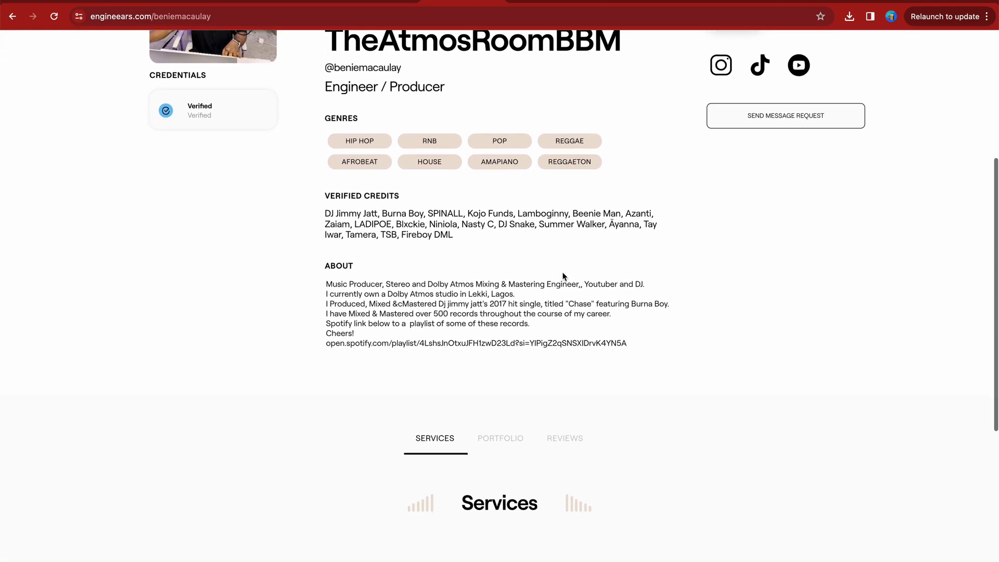
scroll(563, 276, "up", 10)
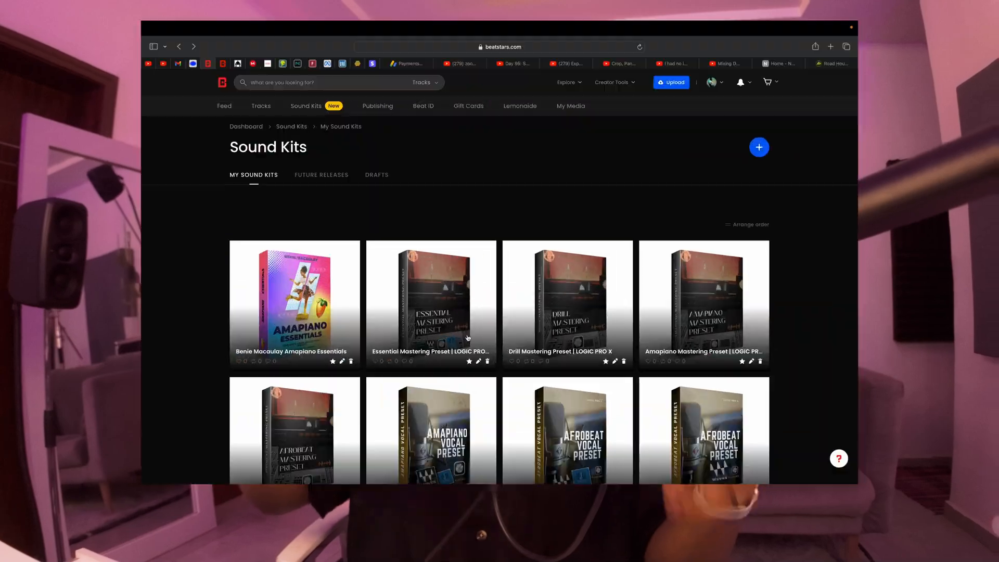
Browse the mastering and vocal presets listed under My Sound Kits on BeatStars.
scroll(454, 370, "down", 2)
scroll(454, 370, "down", 7)
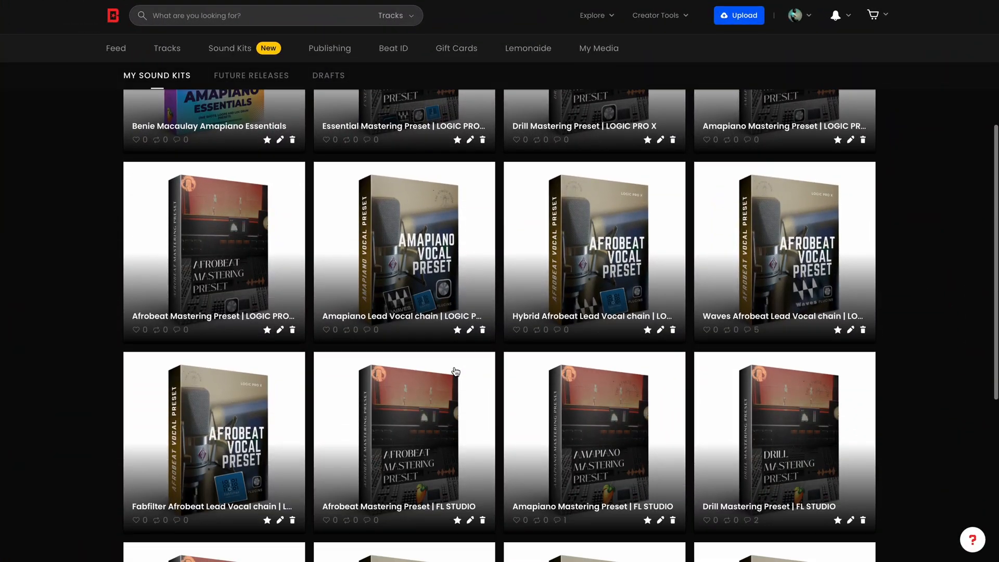
scroll(457, 370, "up", 11)
scroll(458, 368, "down", 1)
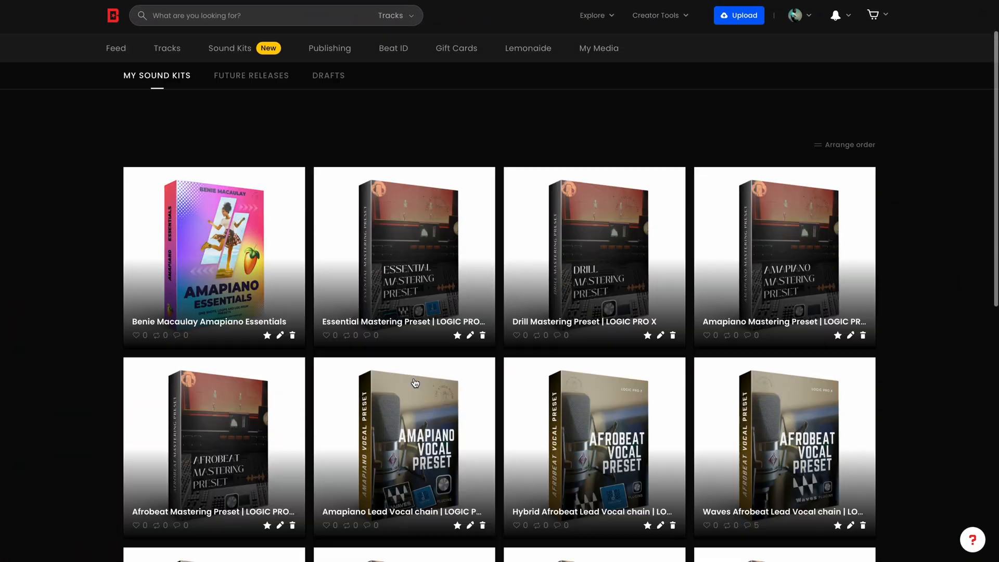